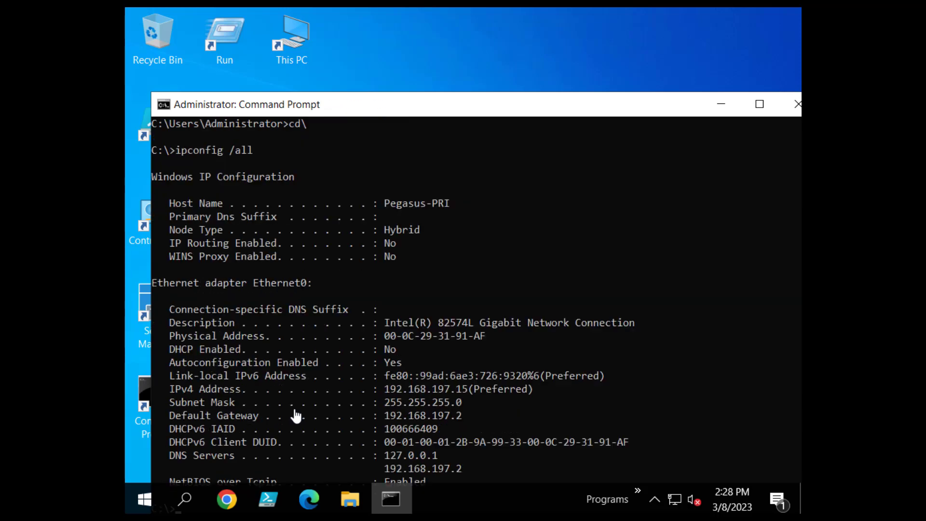
Review the ipconfig /all output, highlighting DHCP Enabled (No), the Default Gateway and both DNS servers.
{"action": "scroll", "coordinate": [297, 415], "scroll_direction": "down", "scroll_amount": 1}
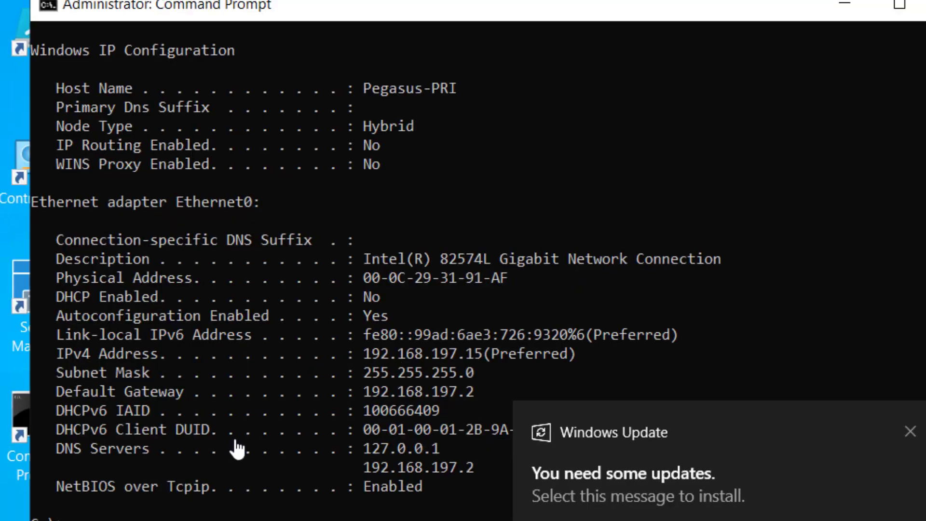
{"action": "left_click_drag", "start_coordinate": [171, 349], "coordinate": [588, 354]}
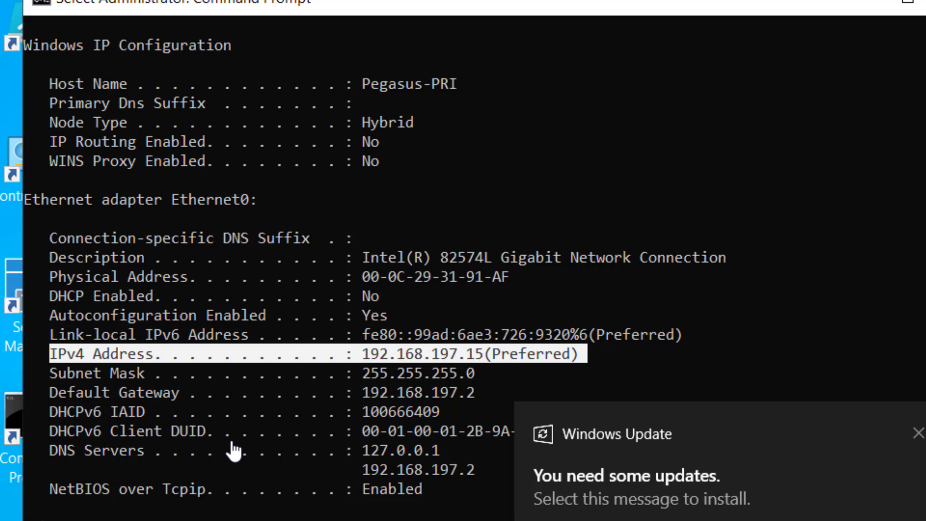
{"action": "left_click_drag", "start_coordinate": [66, 296], "coordinate": [397, 295]}
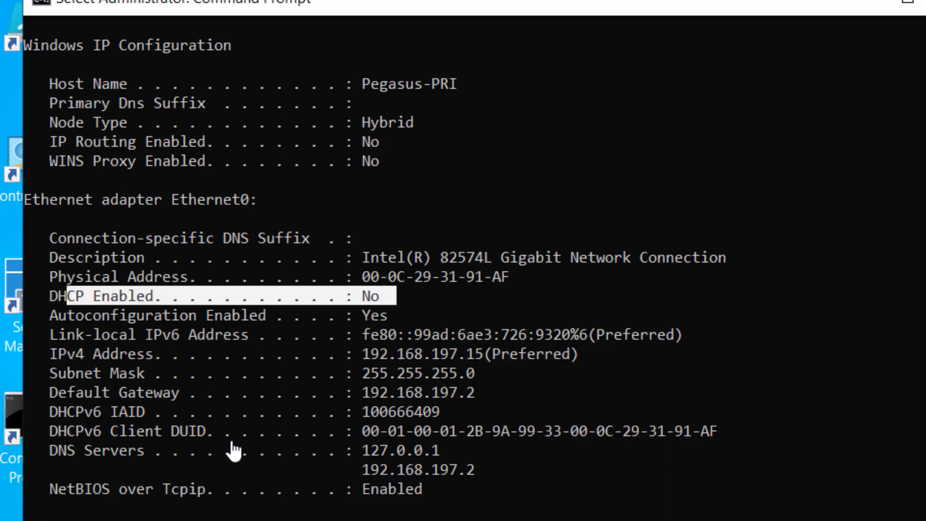
{"action": "left_click", "coordinate": [262, 315]}
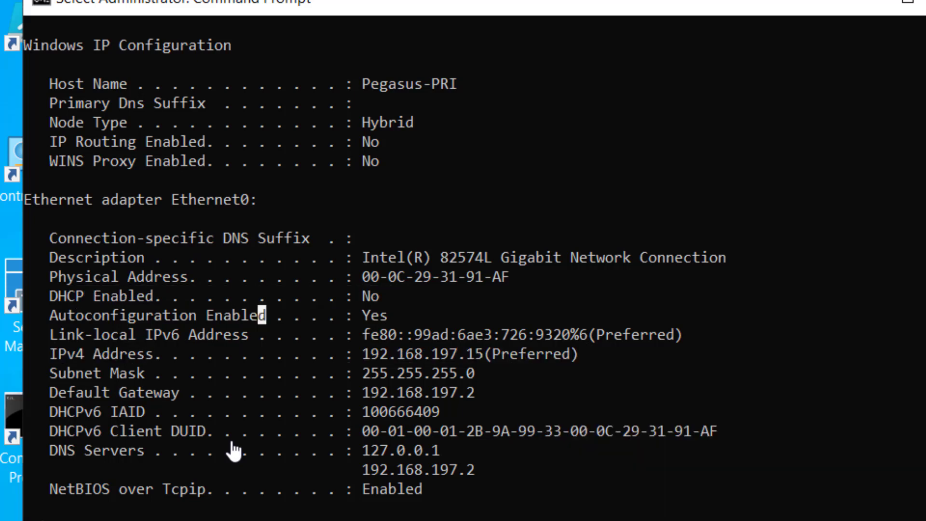
{"action": "left_click_drag", "start_coordinate": [45, 392], "coordinate": [462, 392]}
{"action": "scroll", "coordinate": [234, 450], "scroll_direction": "down", "scroll_amount": 2}
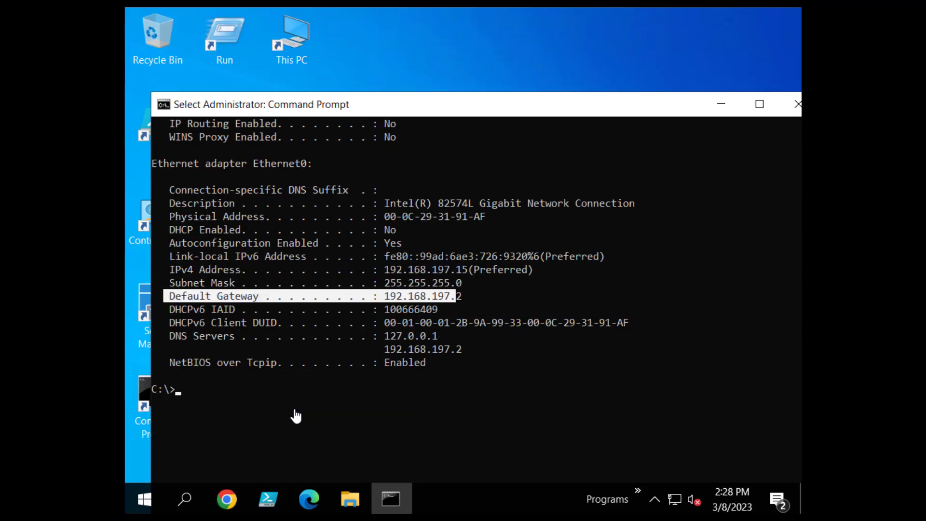
{"action": "left_click", "coordinate": [295, 411]}
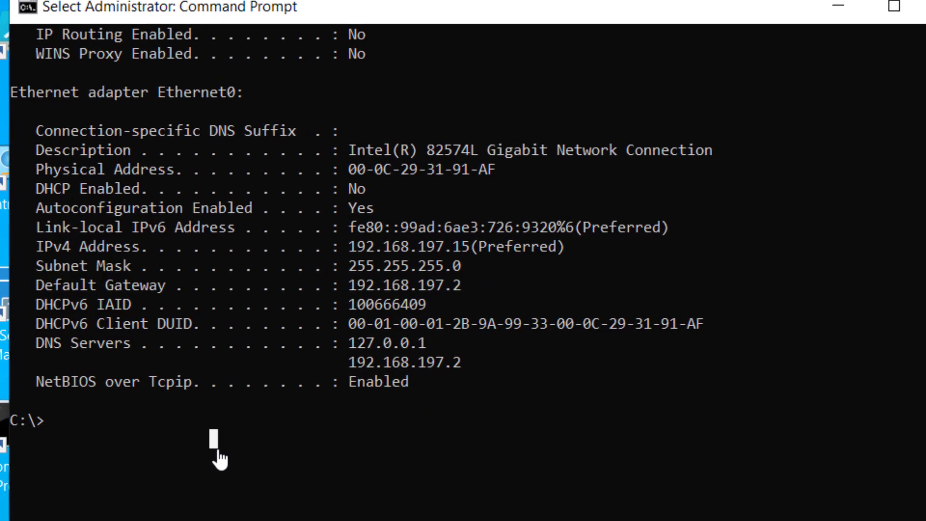
{"action": "left_click_drag", "start_coordinate": [39, 343], "coordinate": [536, 363]}
{"action": "left_click", "coordinate": [396, 458]}
{"action": "type", "text": "ping "}
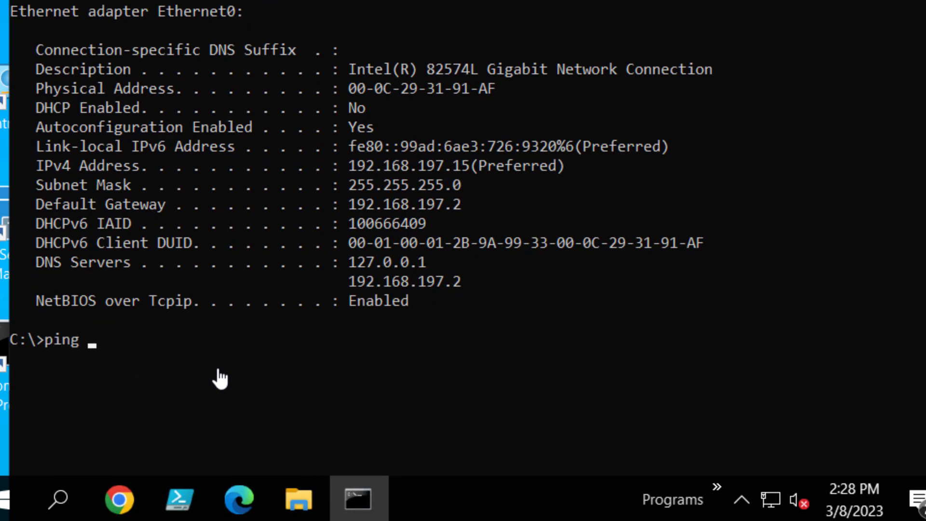
{"action": "type", "text": "www.googl"}
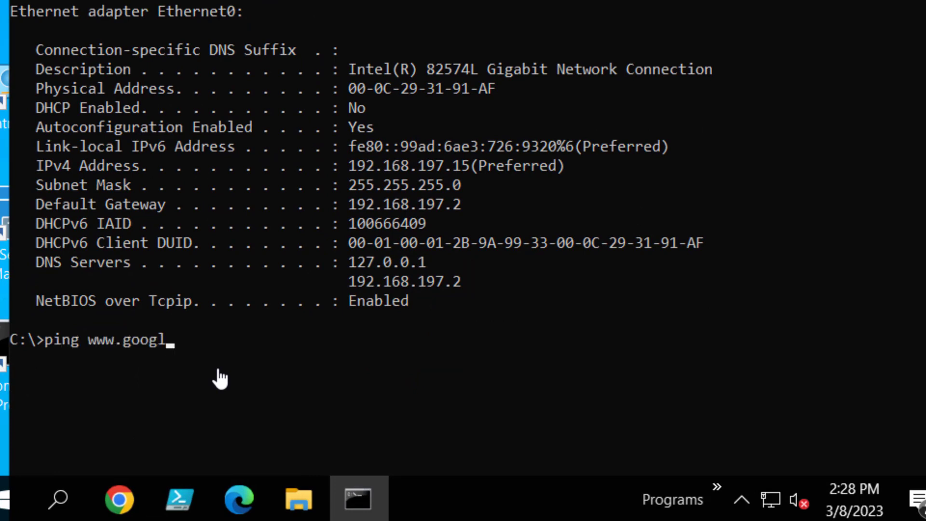
{"action": "type", "text": "e.com"}
{"action": "key", "text": "Return"}
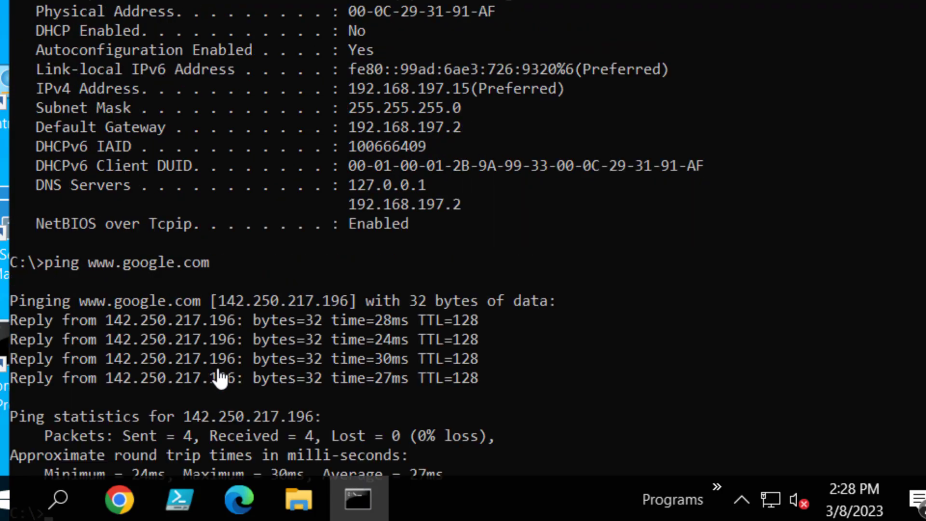
{"action": "scroll", "coordinate": [220, 378], "scroll_direction": "down", "scroll_amount": 4}
{"action": "type", "text": "e"}
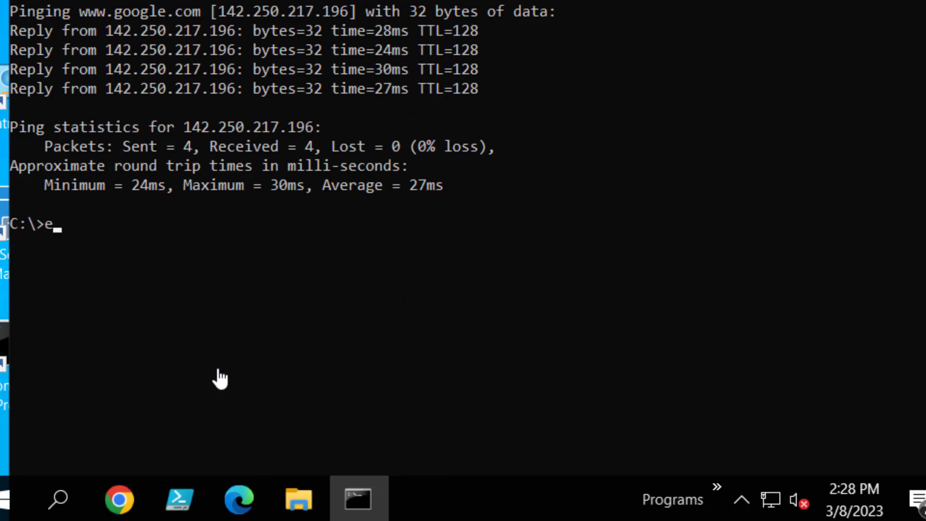
{"action": "type", "text": "xit"}
{"action": "key", "text": "Return"}
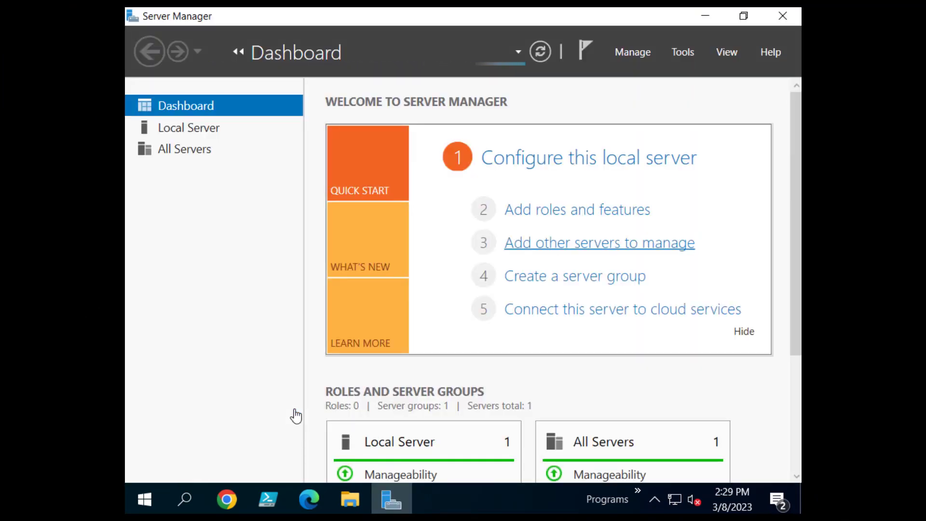
Set the computer description to Pegasi-DC1 in the Local Server's system properties.
{"action": "left_click", "coordinate": [189, 128]}
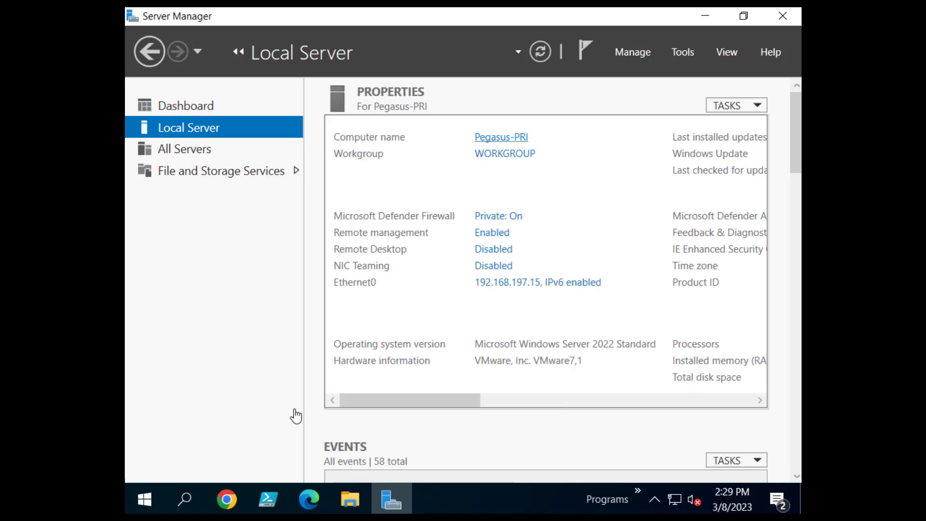
{"action": "left_click", "coordinate": [501, 137]}
{"action": "left_click", "coordinate": [339, 148]}
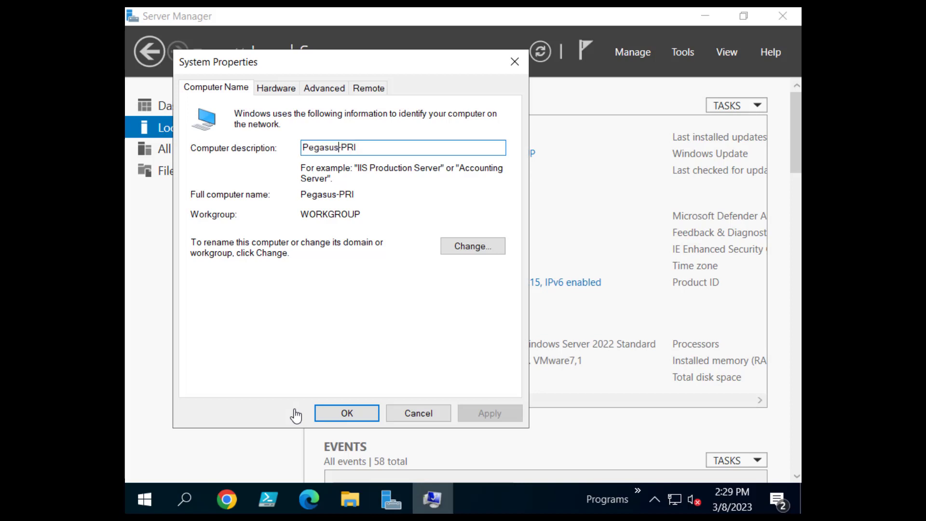
{"action": "type", "text": "\\i"}
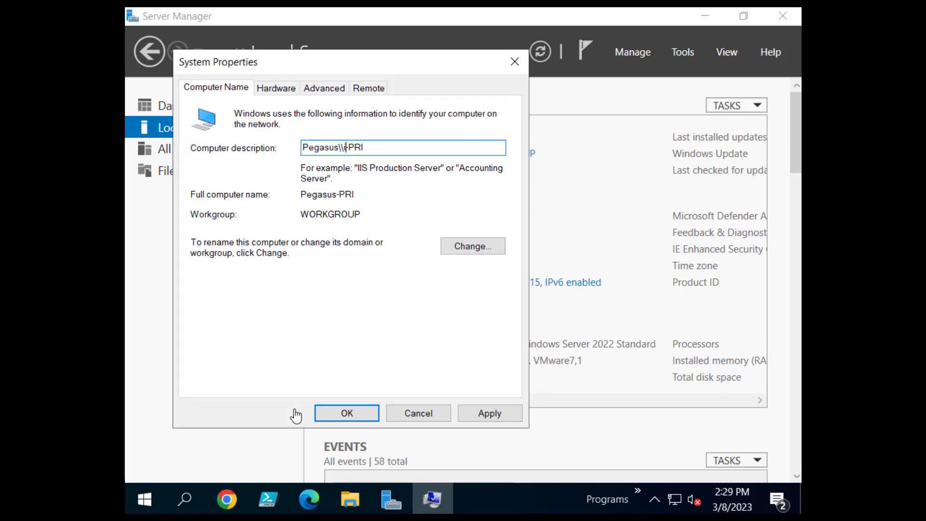
{"action": "key", "text": "BackSpace"}
{"action": "key", "text": "BackSpace"}
{"action": "key", "text": "BackSpace"}
{"action": "type", "text": "i"}
{"action": "key", "text": "BackSpace"}
{"action": "key", "text": "BackSpace"}
{"action": "key", "text": "BackSpace"}
{"action": "key", "text": "BackSpace"}
{"action": "key", "text": "BackSpace"}
{"action": "key", "text": "BackSpace"}
{"action": "key", "text": "BackSpace"}
{"action": "type", "text": "ii"}
{"action": "key", "text": "BackSpace"}
{"action": "type", "text": "-DC1"}
{"action": "key", "text": "ctrl+a"}
{"action": "key", "text": "ctrl+c"}
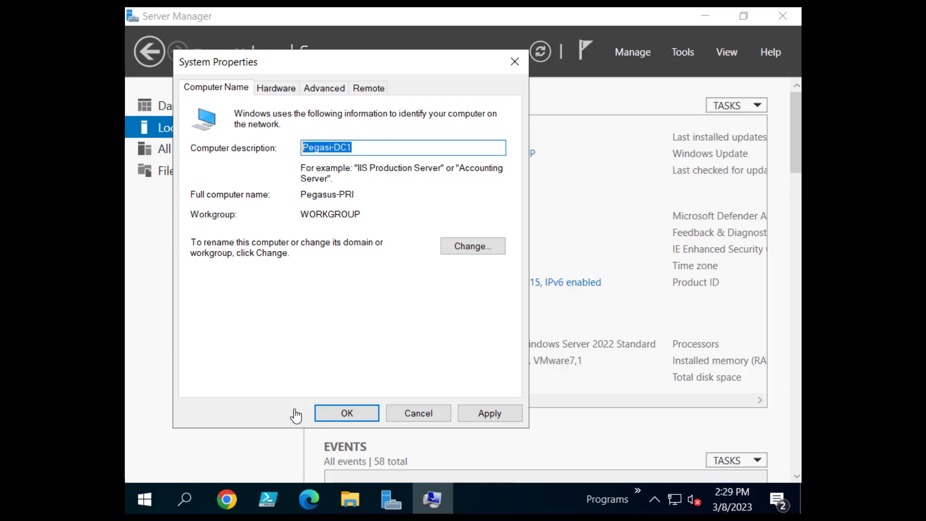
Change the computer name to Pegasi-DC1 and acknowledge the restart prompt.
{"action": "key", "text": "Tab"}
{"action": "key", "text": "Return"}
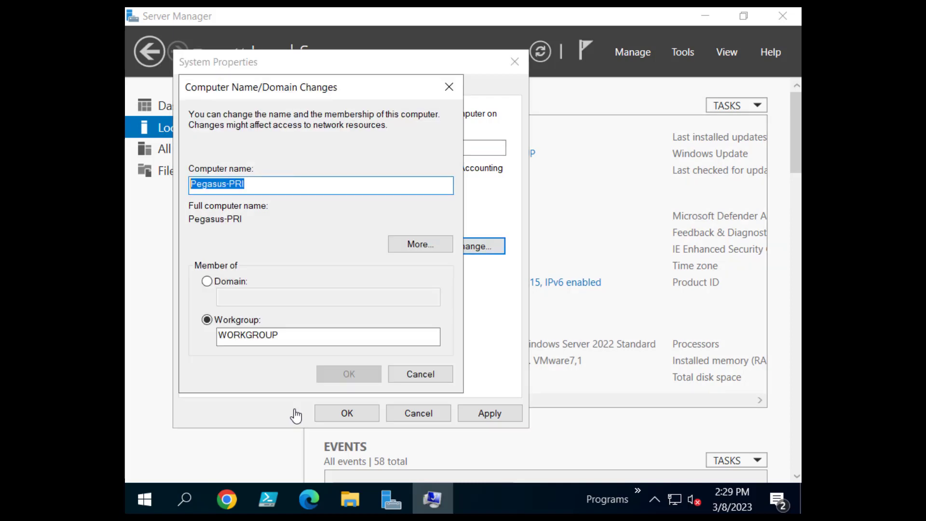
{"action": "key", "text": "ctrl+v"}
{"action": "key", "text": "Return"}
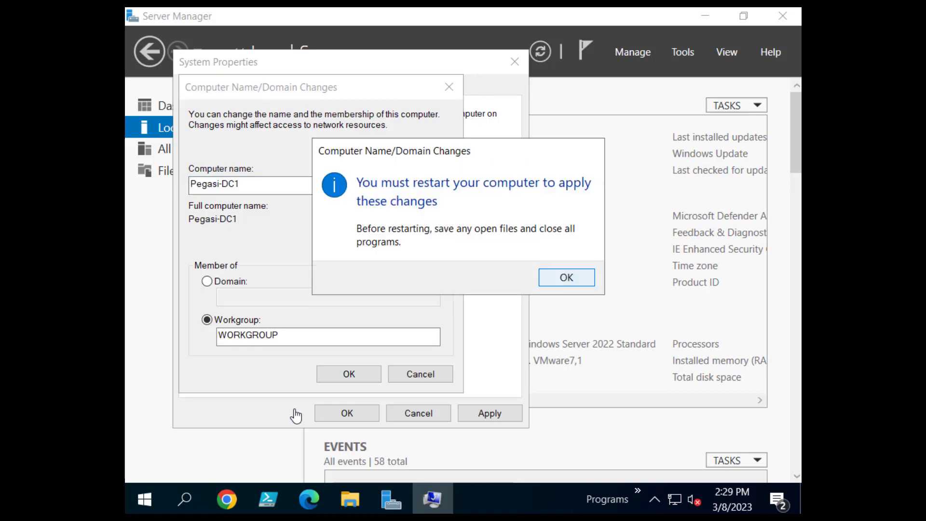
{"action": "key", "text": "Return"}
{"action": "key", "text": "Return"}
{"action": "key", "text": "Return"}
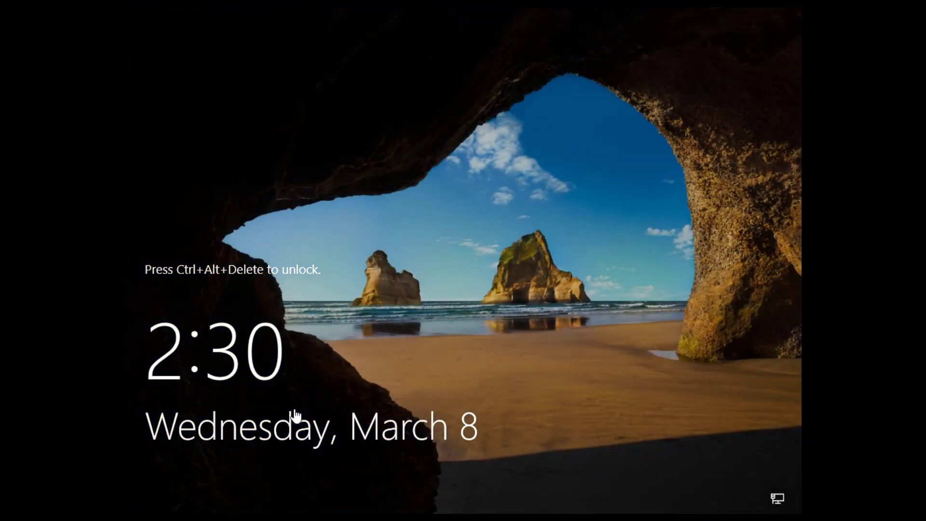
Sign in as Administrator with the account password and open a Command Prompt.
{"action": "key", "text": "ctrl+alt+Delete"}
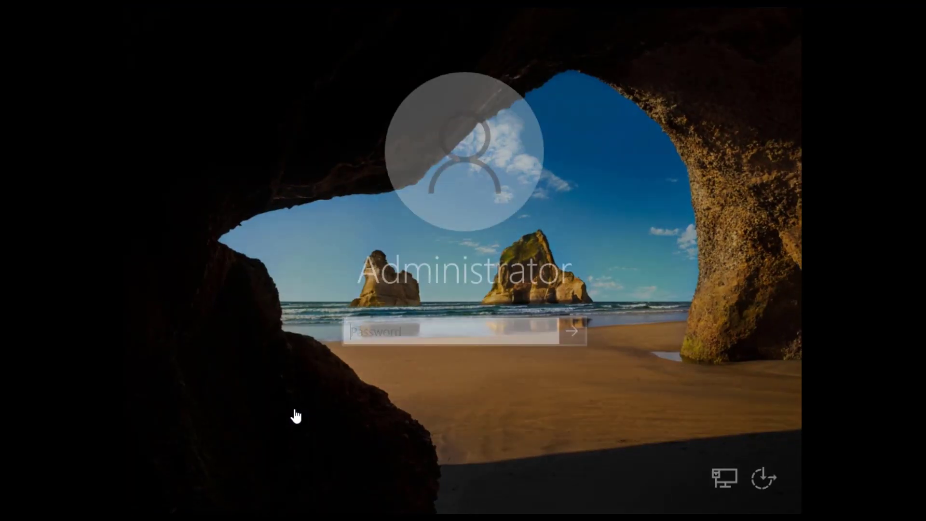
{"action": "type", "text": "*"}
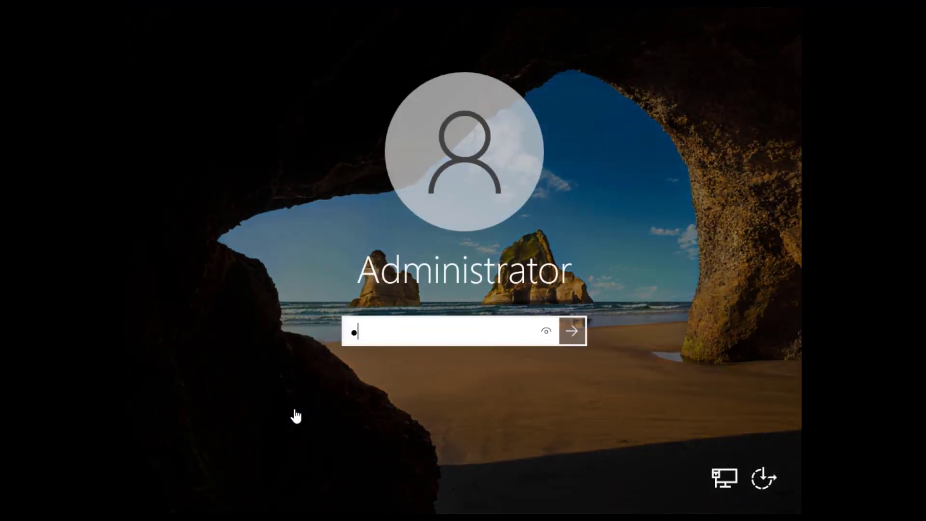
{"action": "type", "text": "******"}
{"action": "key", "text": "Return"}
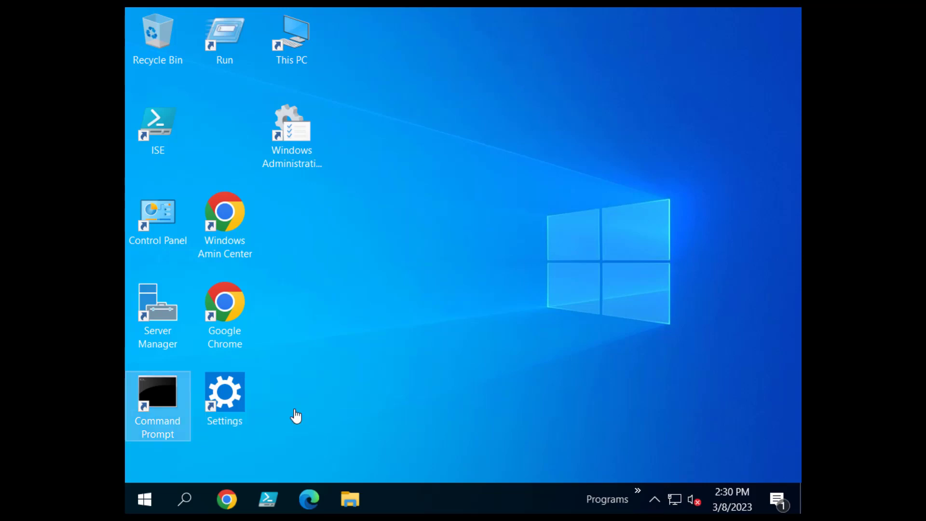
{"action": "key", "text": "Return"}
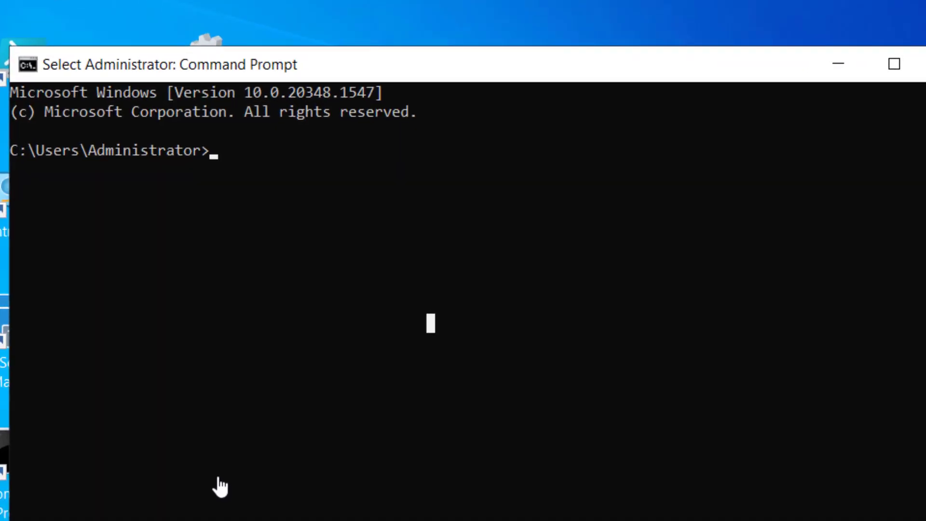
Run hostname to confirm the server now reports Pegasi-DC1.
{"action": "type", "text": "hostname"}
{"action": "key", "text": "Return"}
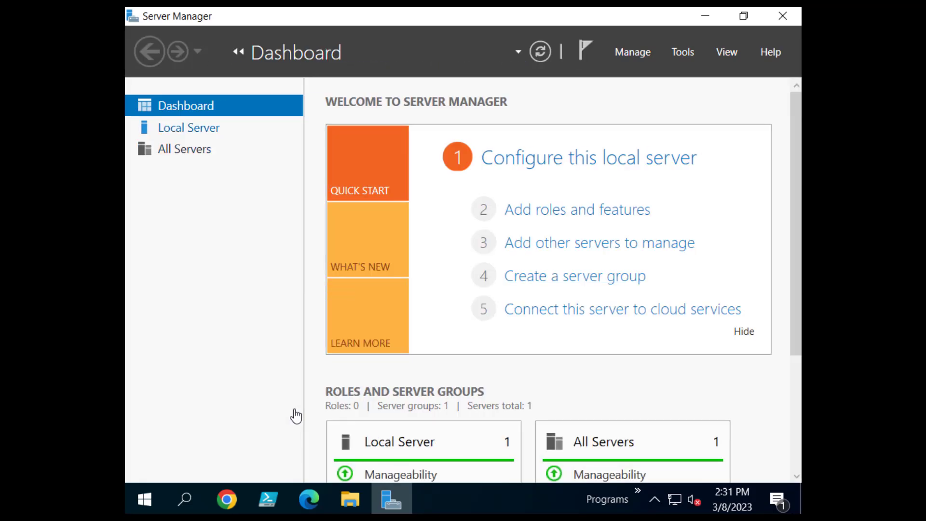
Check the Pegasi-DC1 name on Local Server, then launch Add Roles and Features from Manage.
{"action": "left_click", "coordinate": [189, 128]}
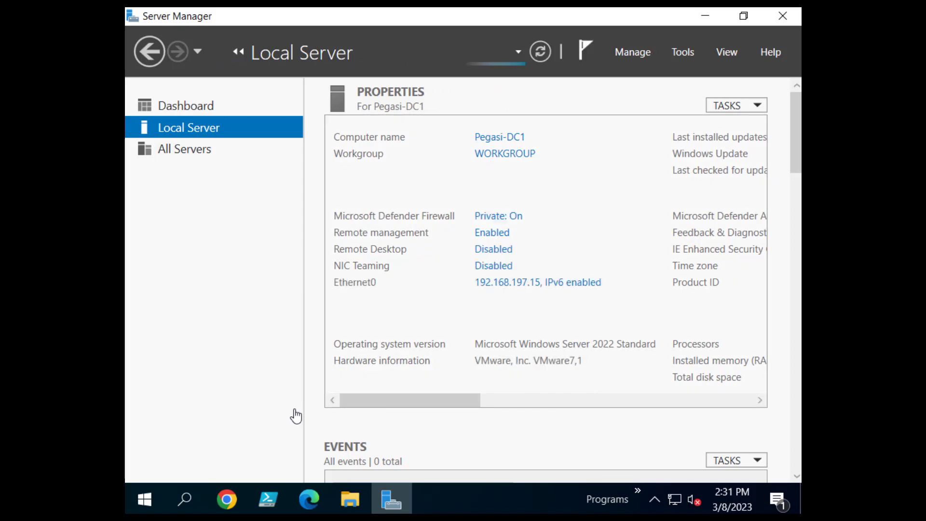
{"action": "key", "text": "alt+m"}
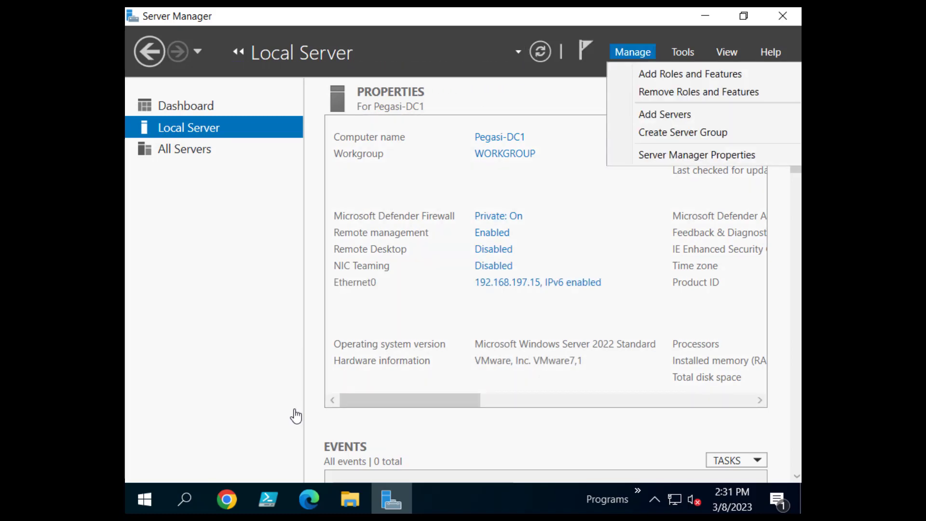
{"action": "key", "text": "Down"}
{"action": "key", "text": "Return"}
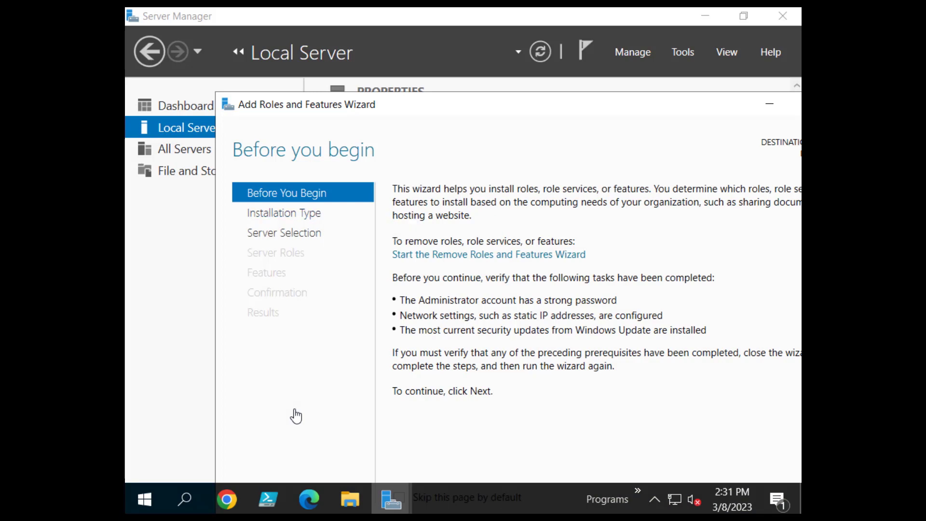
Advance the wizard with role-based installation and Pegasi-DC1 as the destination server.
{"action": "left_click_drag", "start_coordinate": [469, 107], "coordinate": [395, 50]}
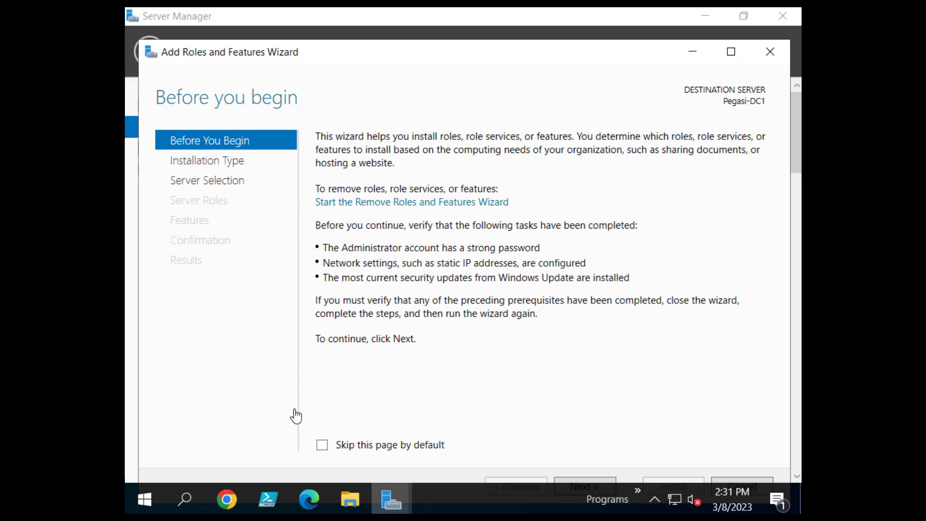
{"action": "left_click_drag", "start_coordinate": [493, 53], "coordinate": [497, 40]}
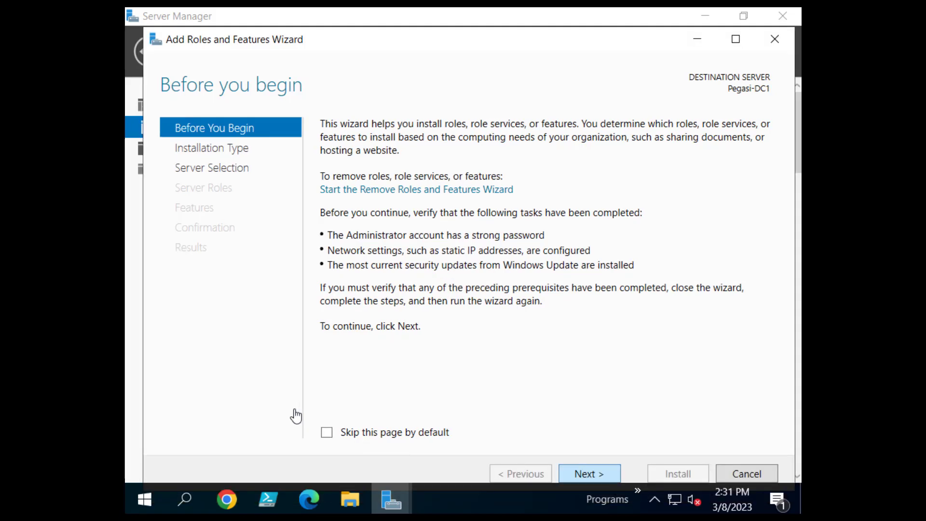
{"action": "key", "text": "Return"}
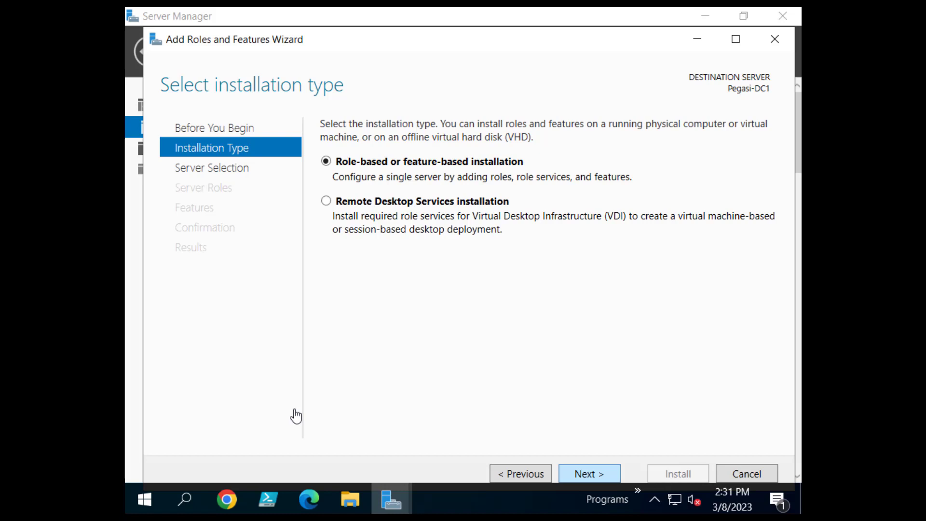
{"action": "key", "text": "Return"}
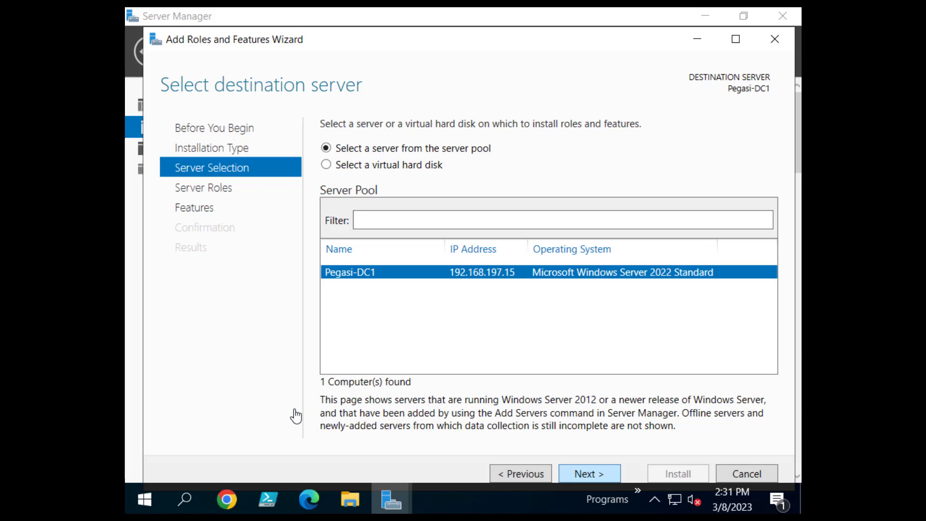
{"action": "key", "text": "Return"}
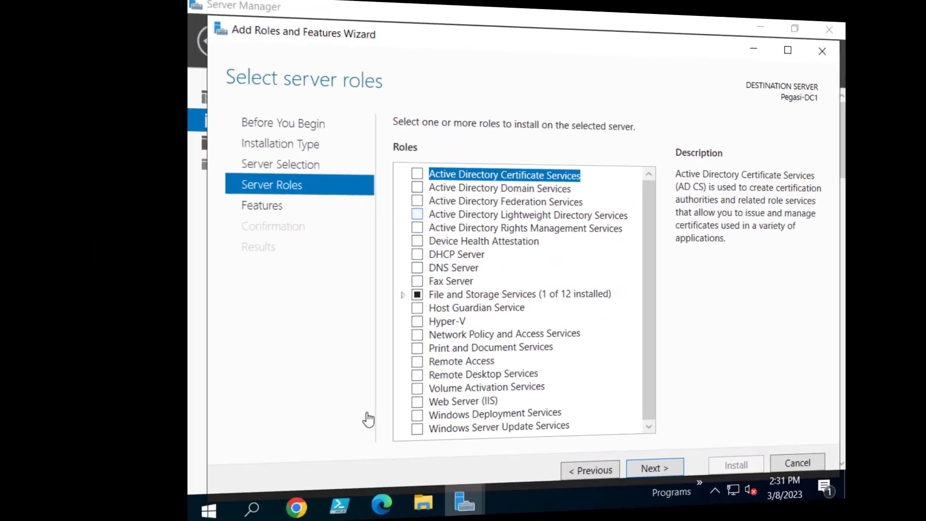
Select Active Directory Domain Services with its required features and continue to Confirmation.
{"action": "key", "text": "Down"}
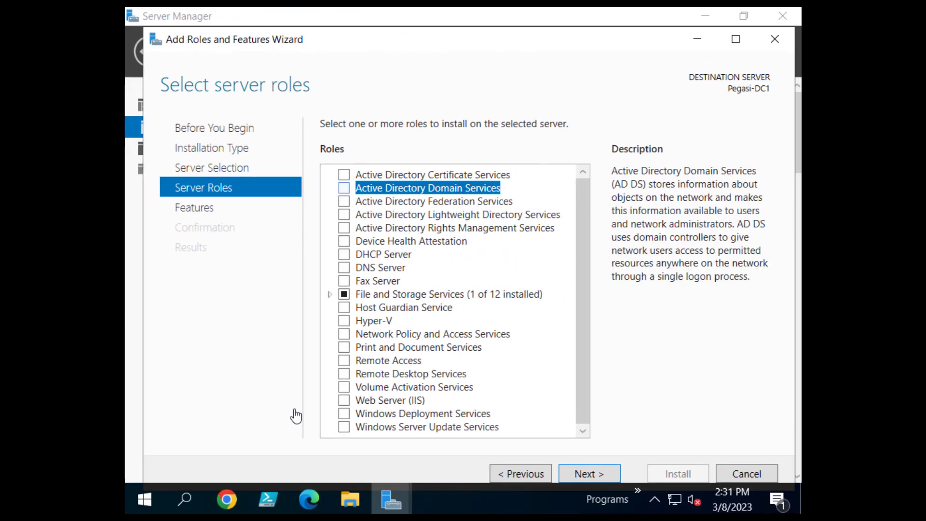
{"action": "key", "text": "space"}
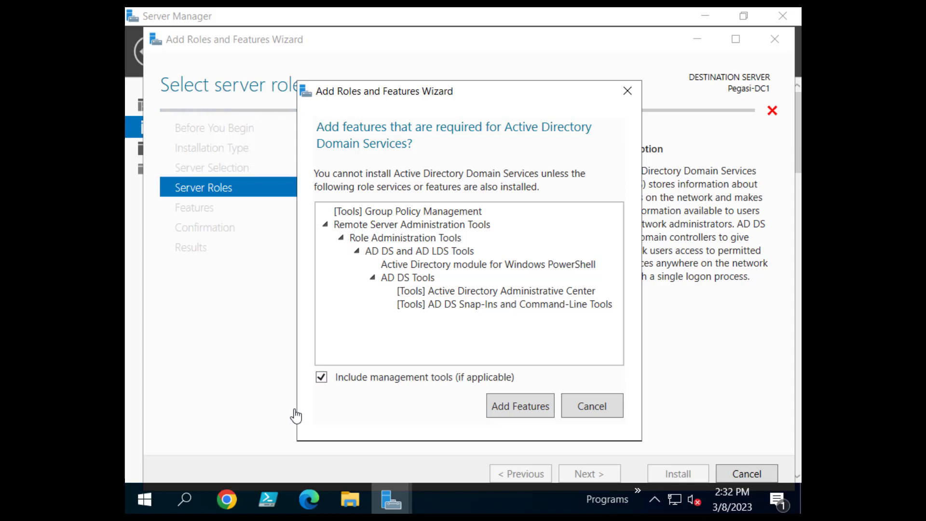
{"action": "key", "text": "Escape"}
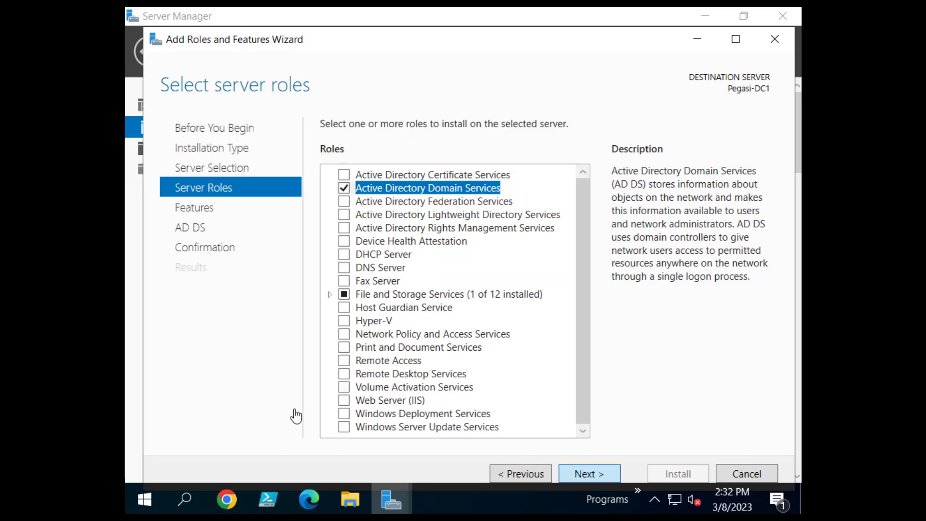
{"action": "key", "text": "Return"}
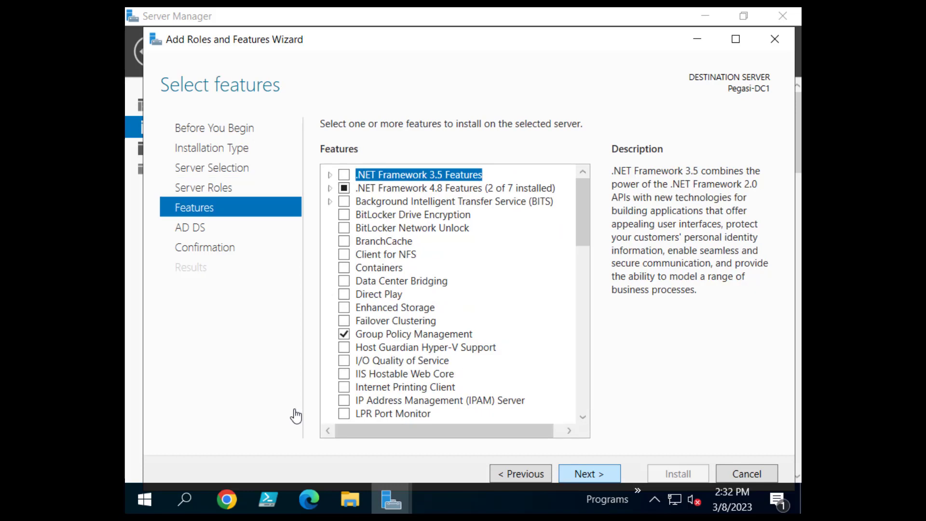
{"action": "key", "text": "Return"}
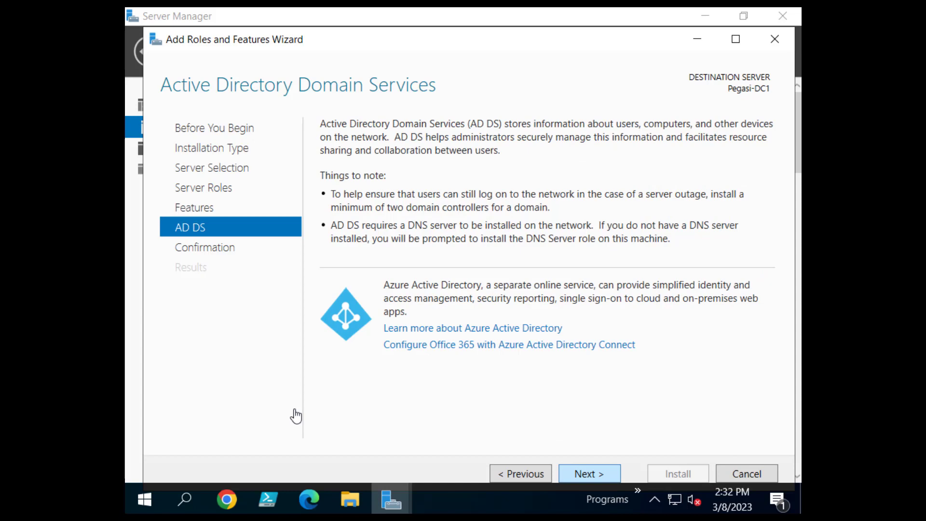
{"action": "key", "text": "Return"}
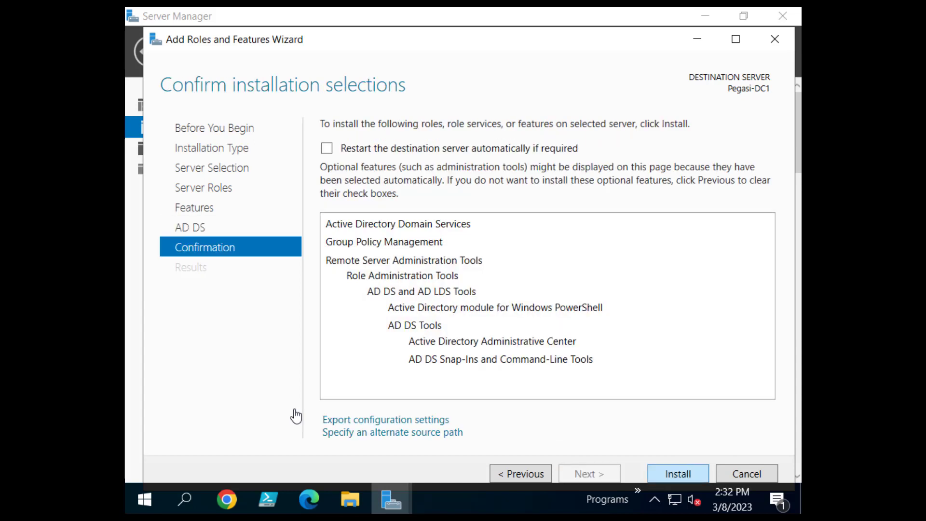
Install Active Directory Domain Services and close the wizard once it succeeds.
{"action": "key", "text": "Return"}
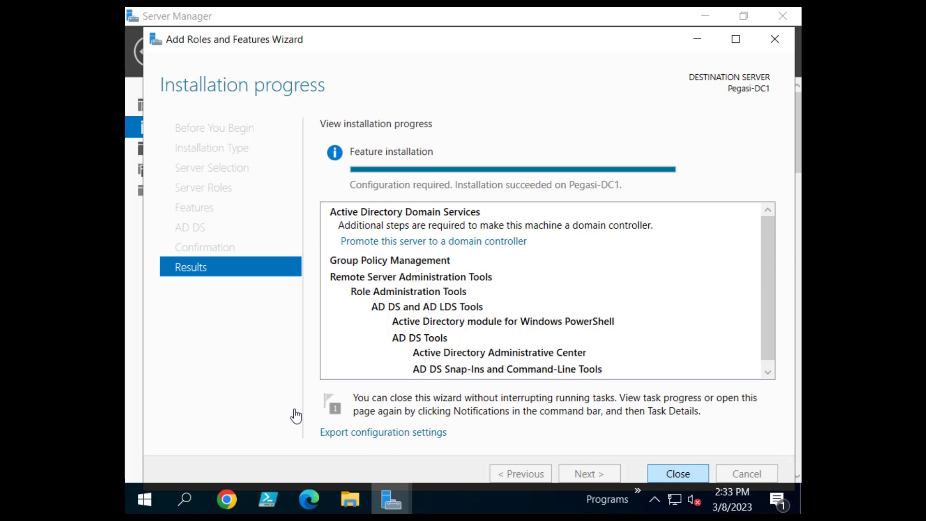
{"action": "key", "text": "Return"}
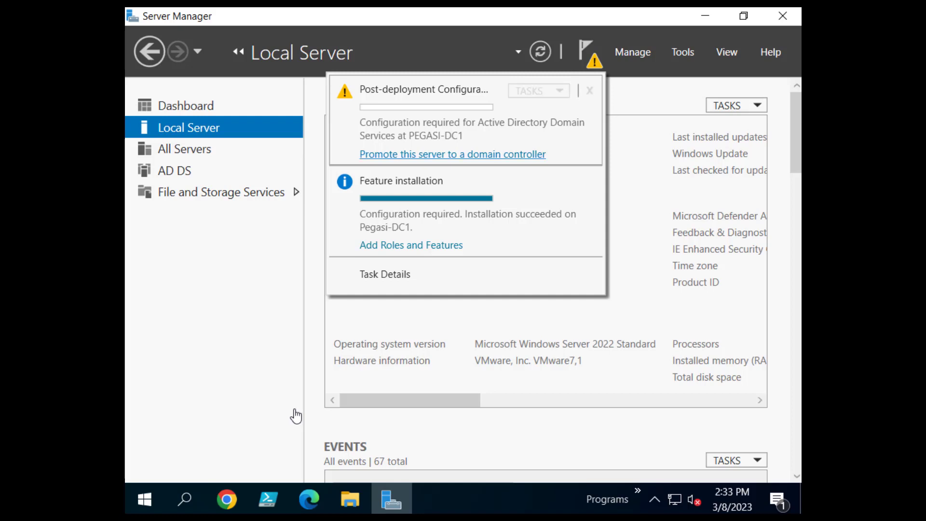
Promote the server to a domain controller in a new forest with root domain Pegasi.pony.
{"action": "left_click", "coordinate": [453, 155]}
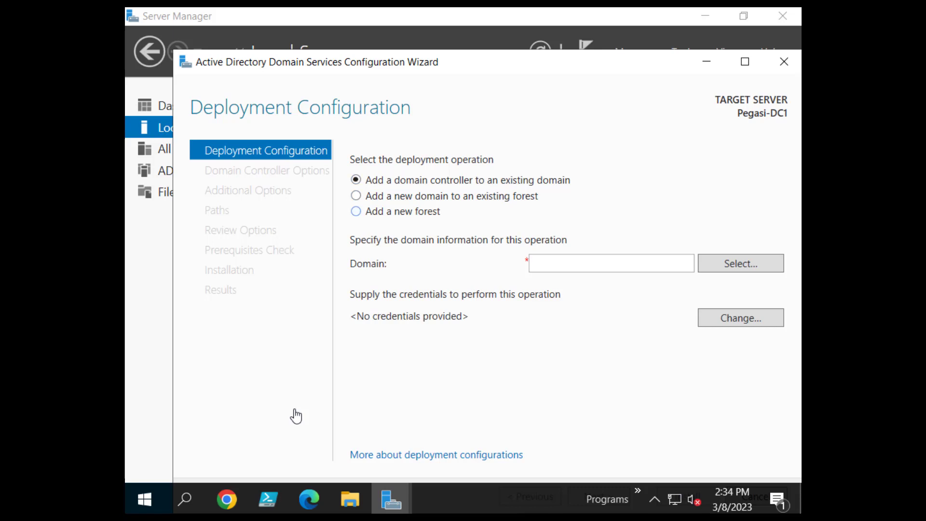
{"action": "left_click", "coordinate": [356, 212]}
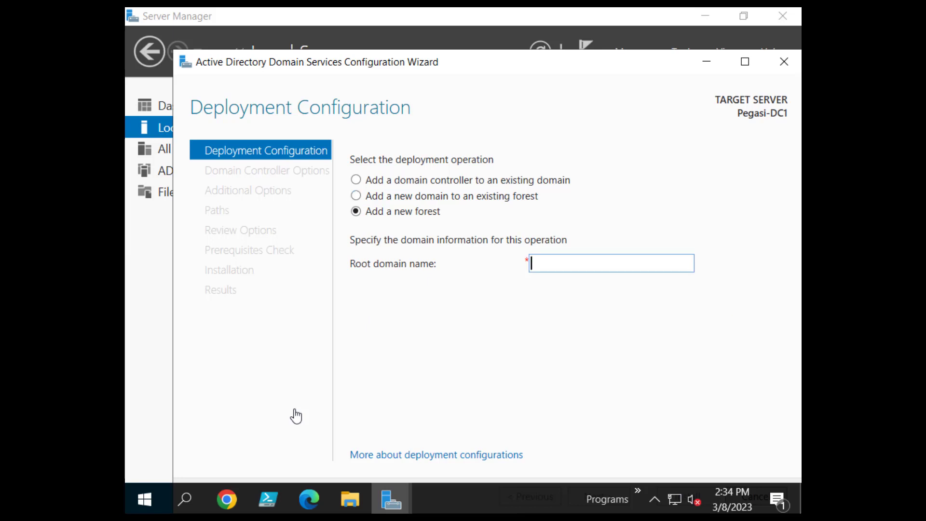
{"action": "type", "text": "Pegasi"}
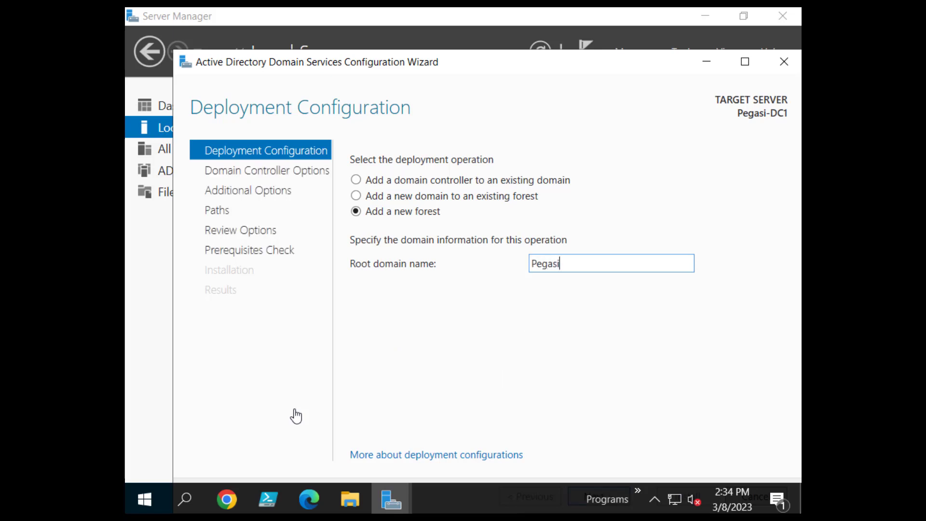
{"action": "left_click_drag", "start_coordinate": [519, 62], "coordinate": [487, 42]}
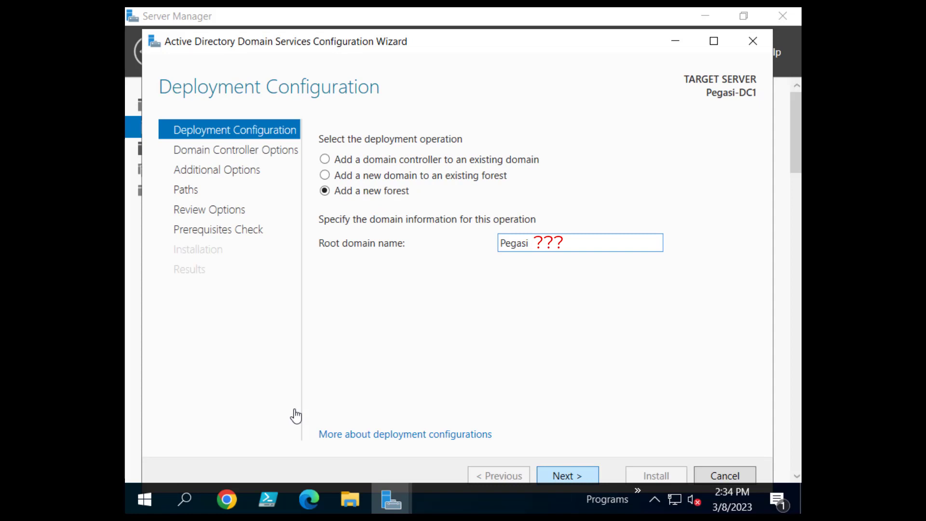
{"action": "type", "text": "."}
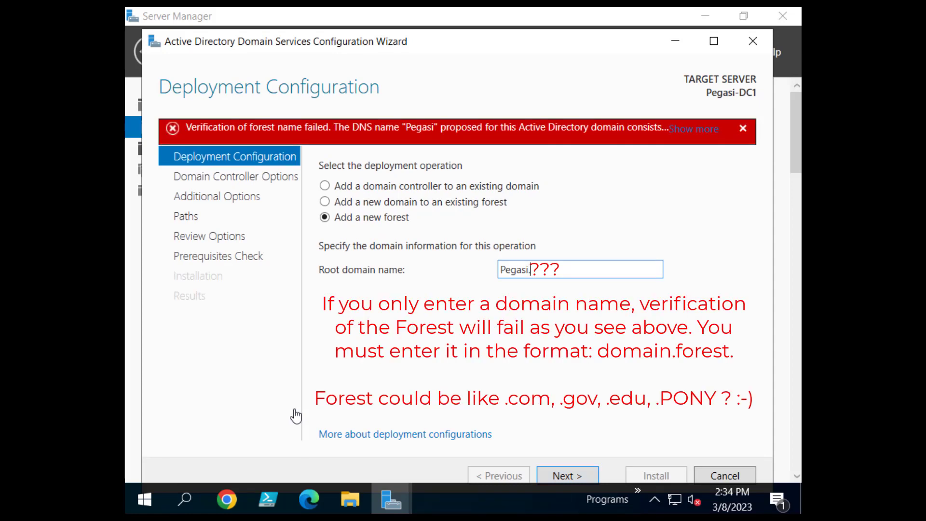
{"action": "type", "text": "com"}
{"action": "key", "text": "shift+Left"}
{"action": "key", "text": "shift+Left"}
{"action": "key", "text": "shift+Left"}
{"action": "type", "text": "pony"}
{"action": "key", "text": "Return"}
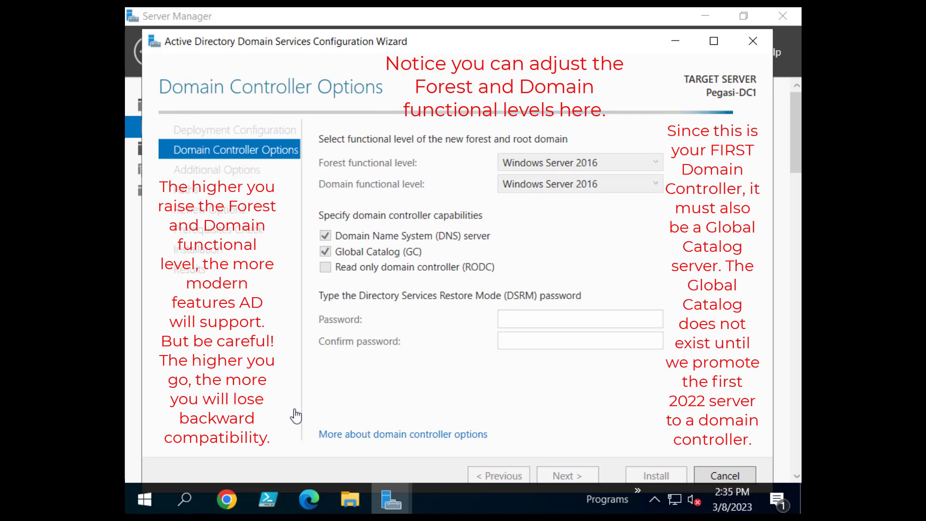
Keep both forest and domain functional levels at Windows Server 2016.
{"action": "key", "text": "alt+Down"}
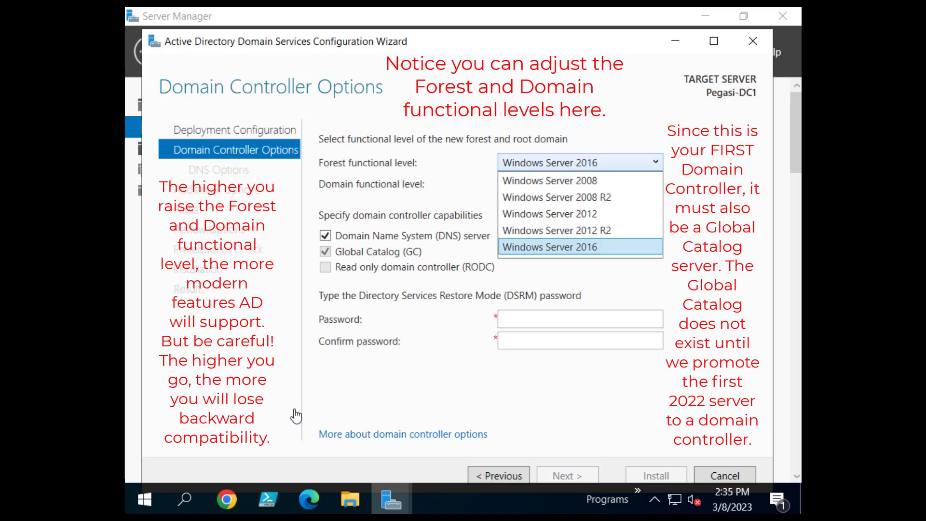
{"action": "key", "text": "Up"}
{"action": "key", "text": "Up"}
{"action": "key", "text": "Up"}
{"action": "key", "text": "Down"}
{"action": "key", "text": "Down"}
{"action": "key", "text": "Down"}
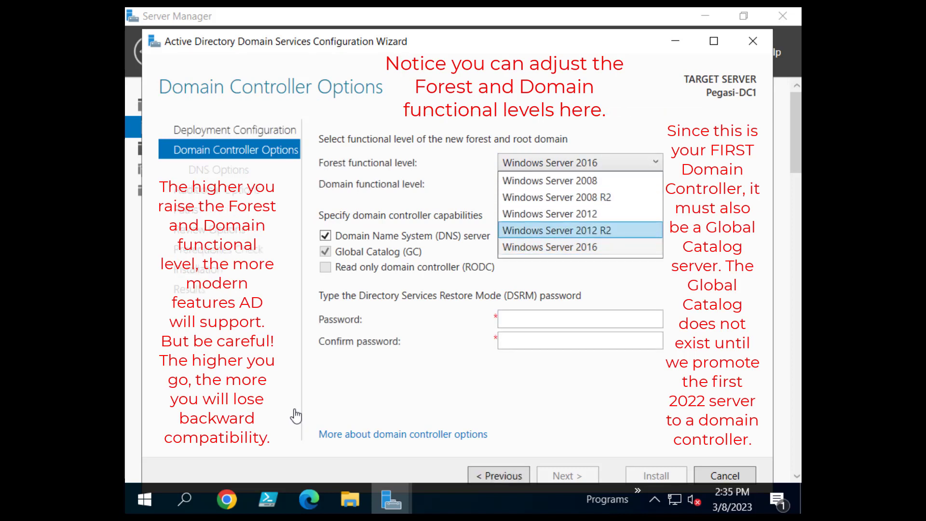
{"action": "key", "text": "Down"}
{"action": "key", "text": "Up"}
{"action": "key", "text": "Up"}
{"action": "key", "text": "Up"}
{"action": "key", "text": "Up"}
{"action": "key", "text": "Escape"}
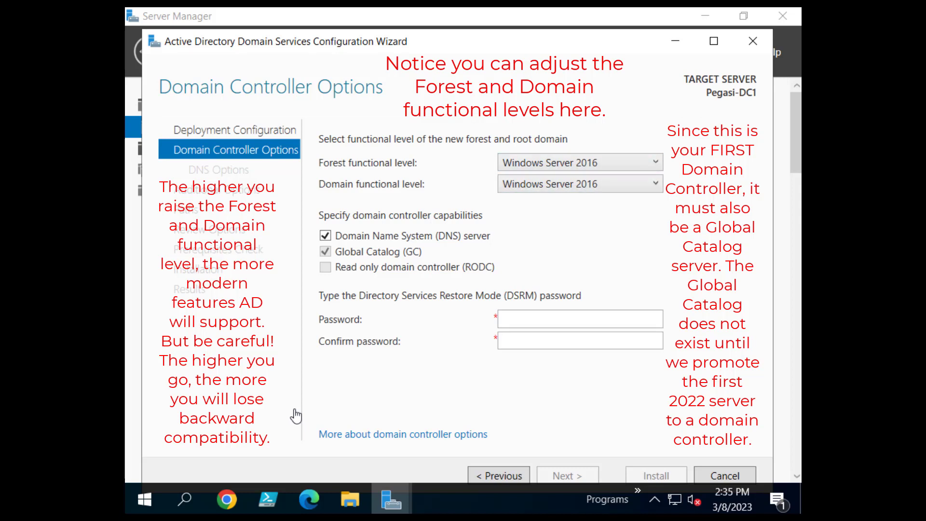
{"action": "key", "text": "Tab"}
{"action": "key", "text": "alt+Down"}
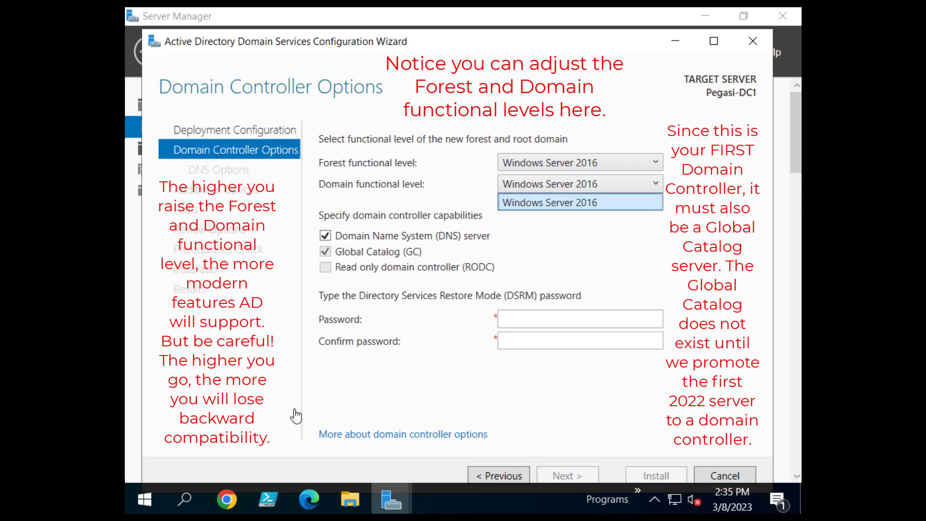
{"action": "key", "text": "Escape"}
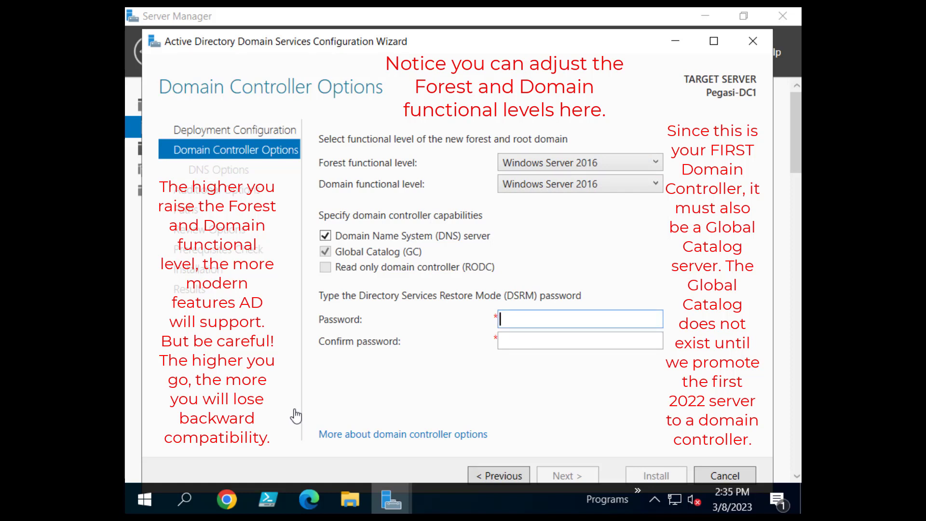
Enter and confirm the DSRM password, then continue to DNS Options.
{"action": "type", "text": "Password"}
{"action": "key", "text": "Tab"}
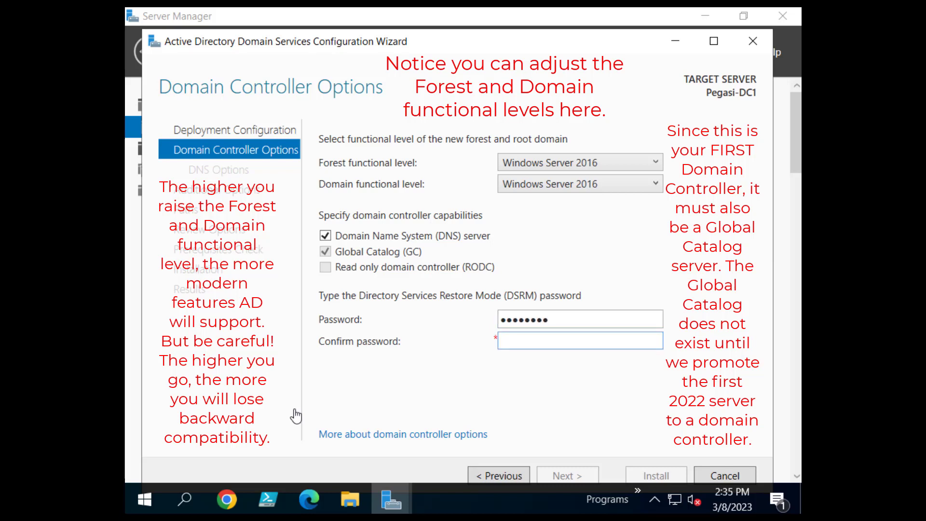
{"action": "type", "text": "Password"}
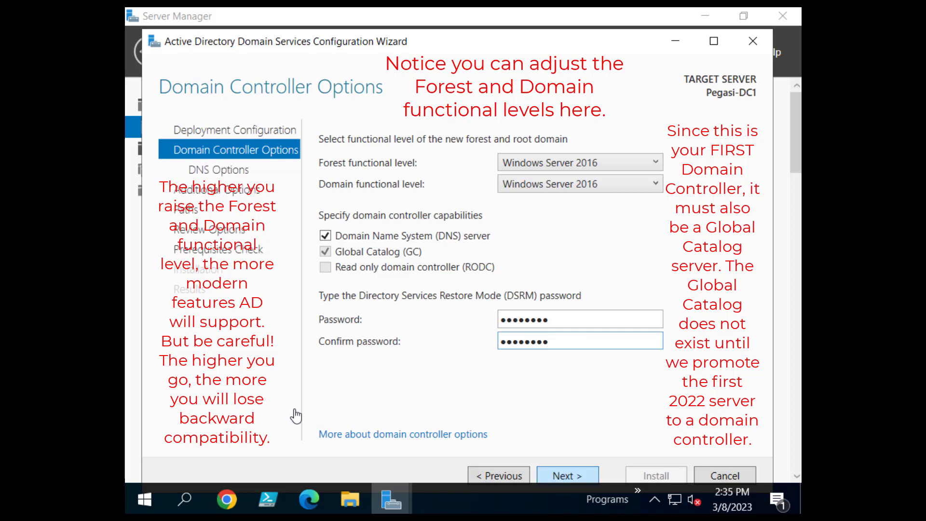
{"action": "left_click", "coordinate": [326, 435]}
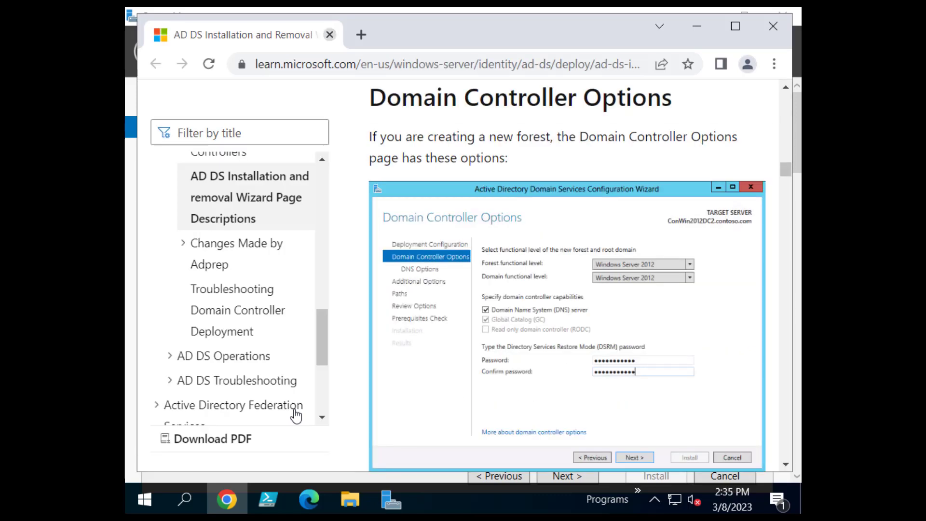
{"action": "left_click", "coordinate": [330, 35]}
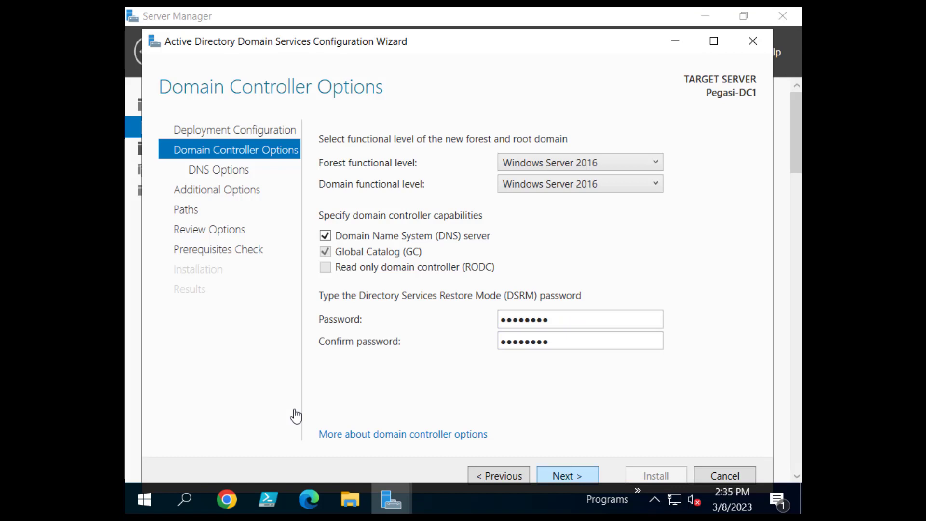
{"action": "key", "text": "Return"}
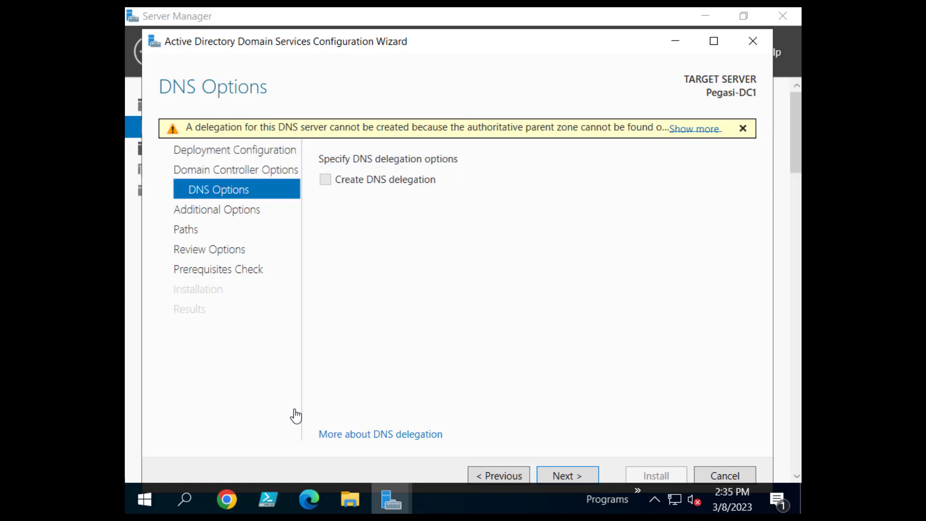
Dismiss the DNS delegation warning, leave delegation unchecked, and continue to Additional Options.
{"action": "left_click", "coordinate": [695, 129]}
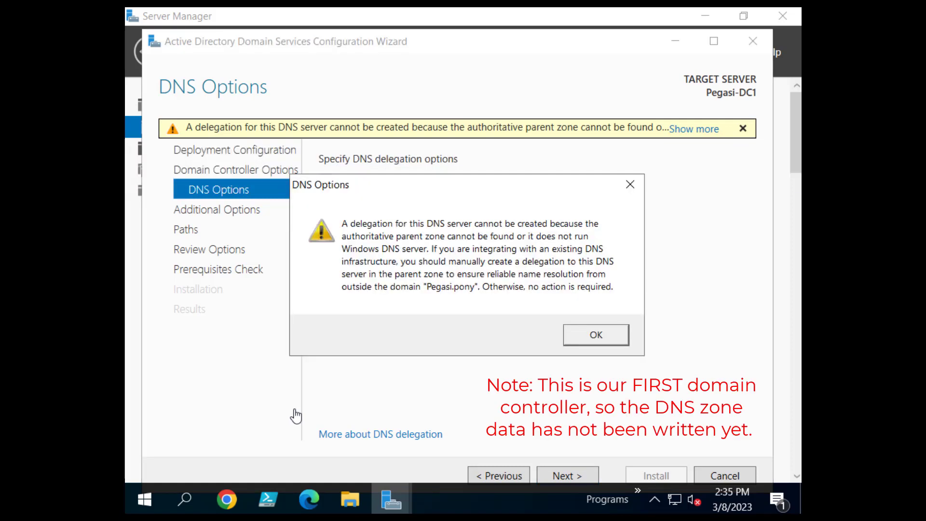
{"action": "key", "text": "Return"}
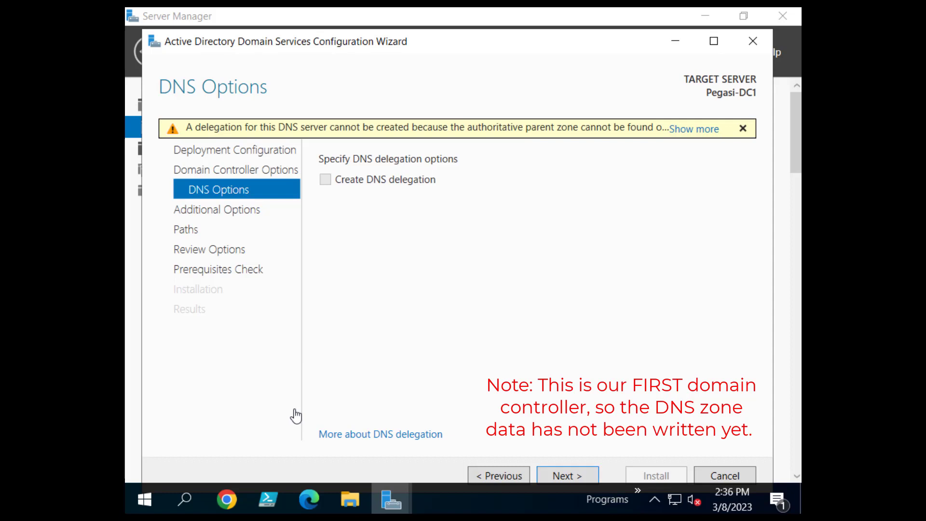
{"action": "left_click", "coordinate": [380, 434]}
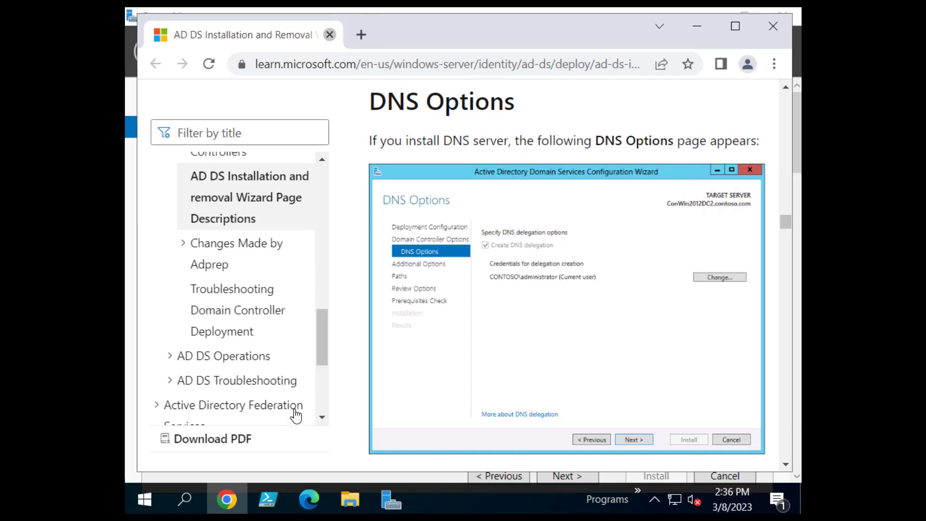
{"action": "left_click", "coordinate": [330, 35]}
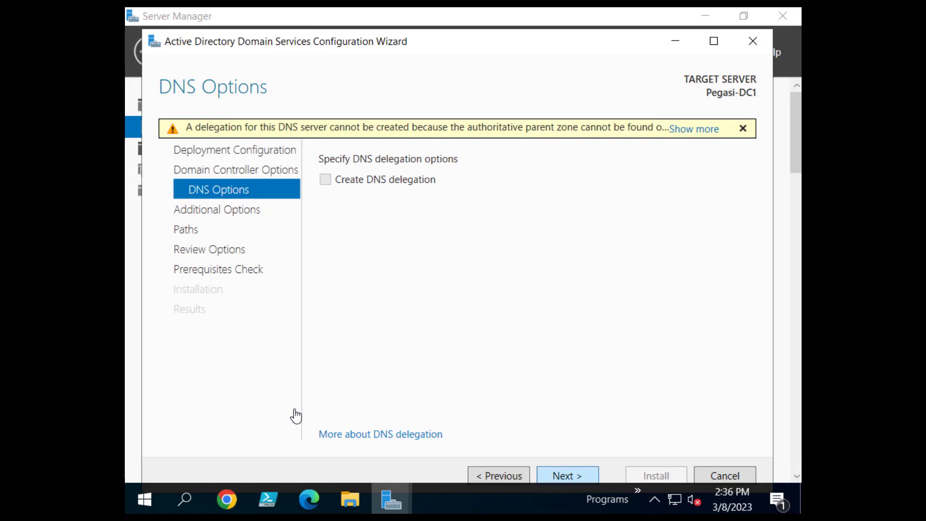
{"action": "key", "text": "Return"}
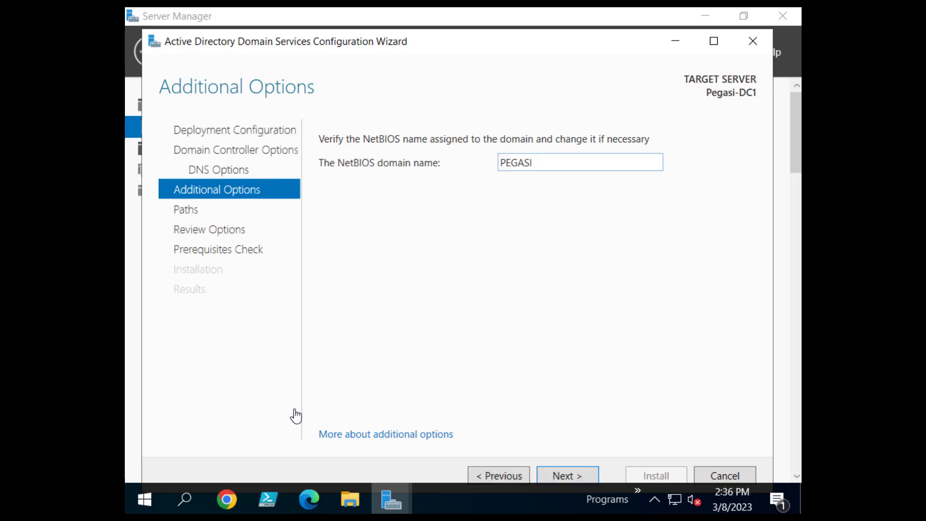
Keep PEGASI as the NetBIOS name and accept the default NTDS and SYSVOL paths.
{"action": "key", "text": "ctrl+a"}
{"action": "key", "text": "Right"}
{"action": "key", "text": "Return"}
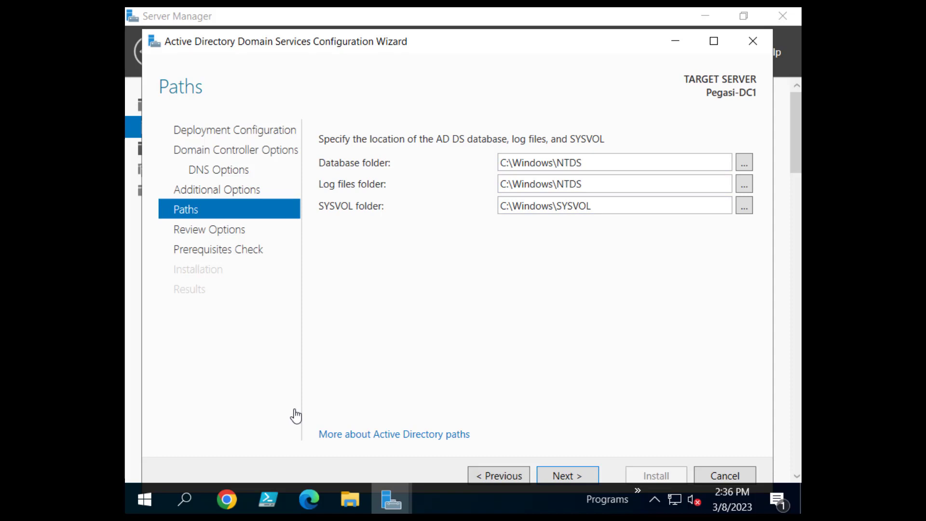
{"action": "key", "text": "Return"}
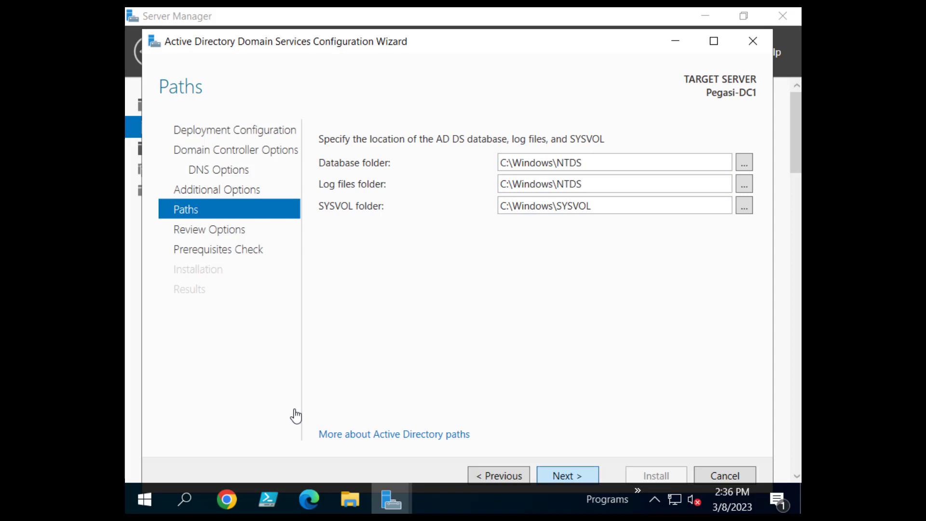
{"action": "scroll", "coordinate": [295, 415], "scroll_direction": "down", "scroll_amount": 5}
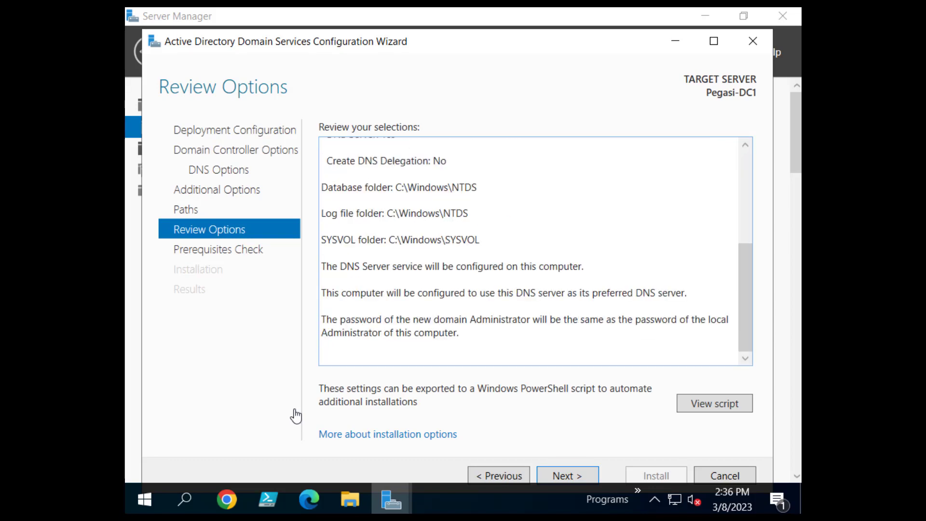
Look over the Review Options page and run the prerequisites check.
{"action": "scroll", "coordinate": [295, 416], "scroll_direction": "up", "scroll_amount": 5}
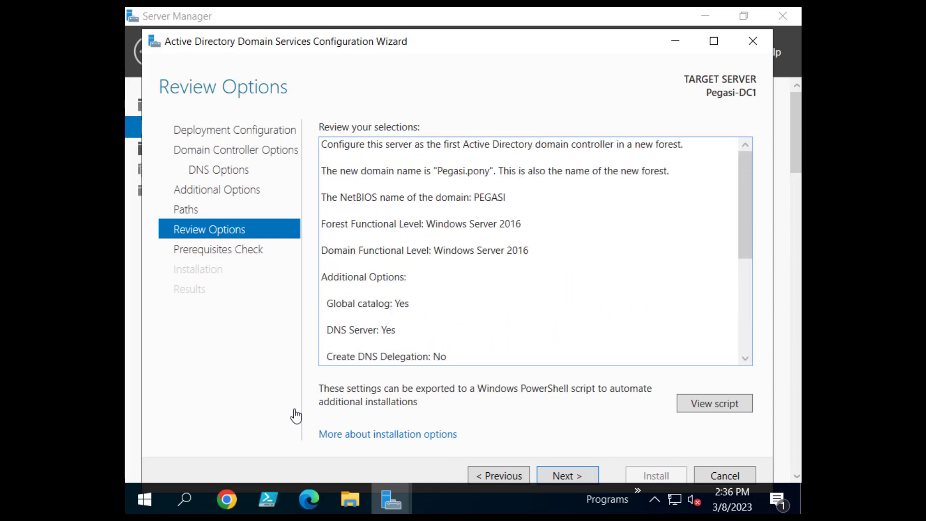
{"action": "key", "text": "Return"}
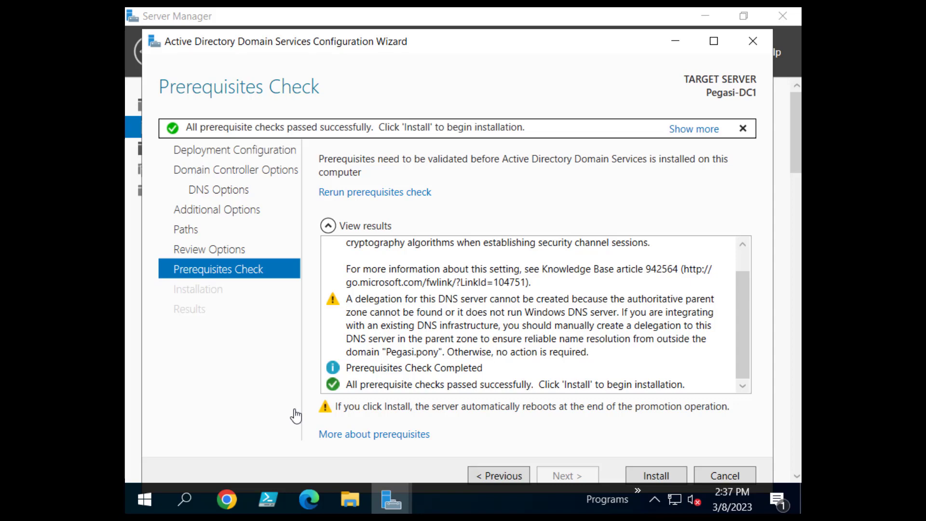
Check the DNS delegation warning and all-passed result, then install AD DS on Pegasi-DC1.
{"action": "left_click", "coordinate": [529, 326]}
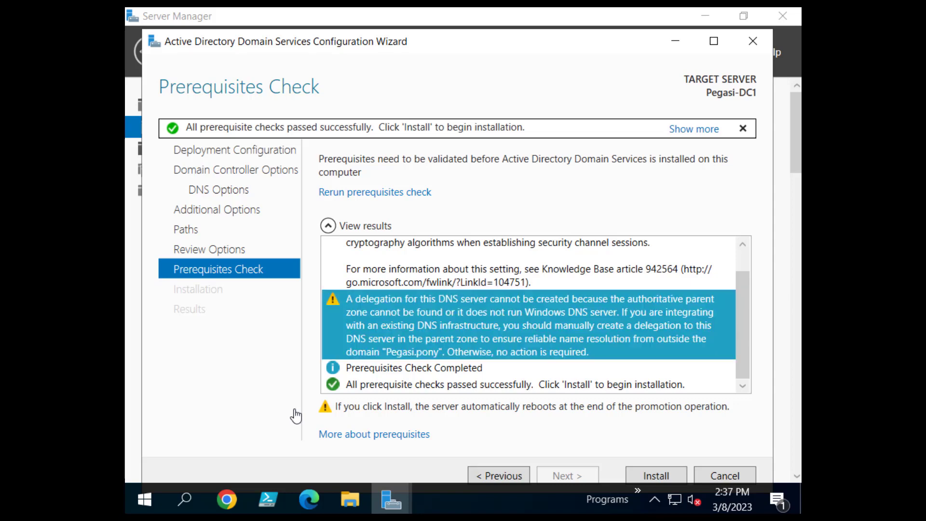
{"action": "left_click", "coordinate": [528, 385]}
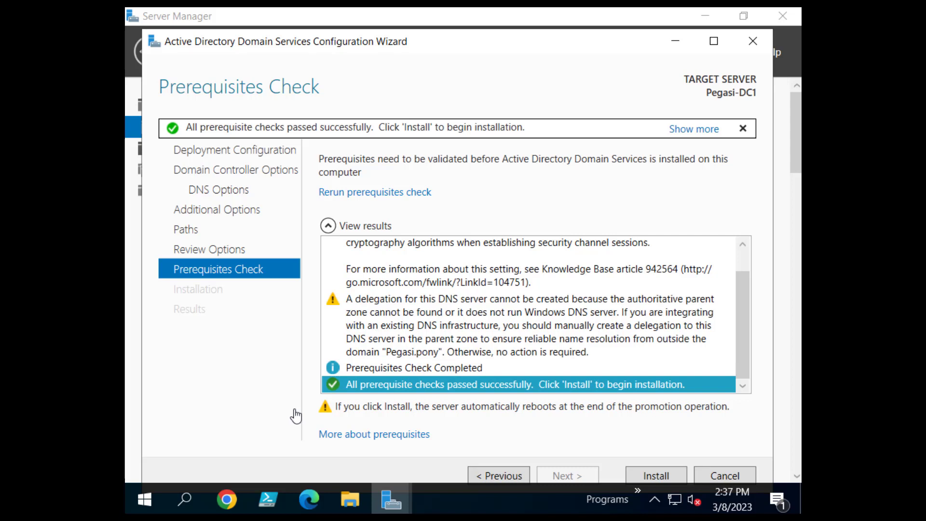
{"action": "key", "text": "Return"}
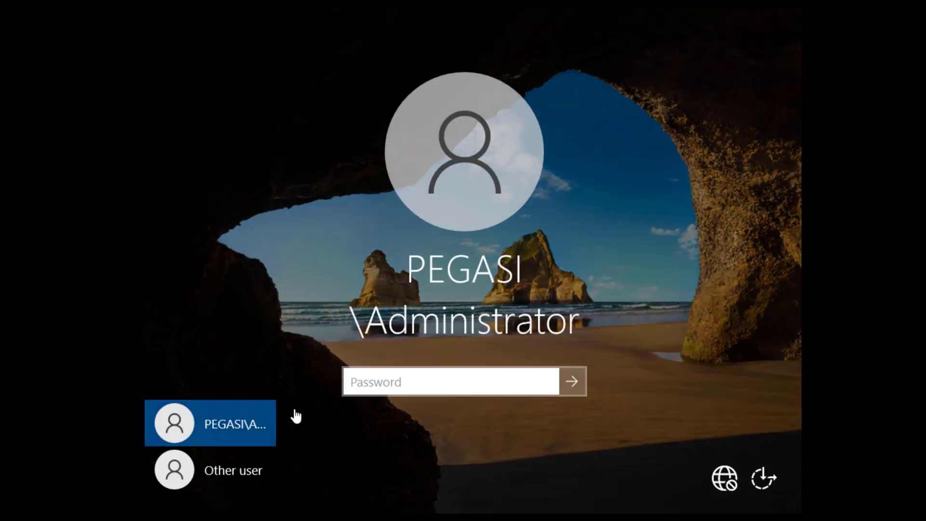
Try signing in as the local .\administrator under Other user, then abandon that attempt.
{"action": "left_click", "coordinate": [210, 470]}
{"action": "type", "text": "."}
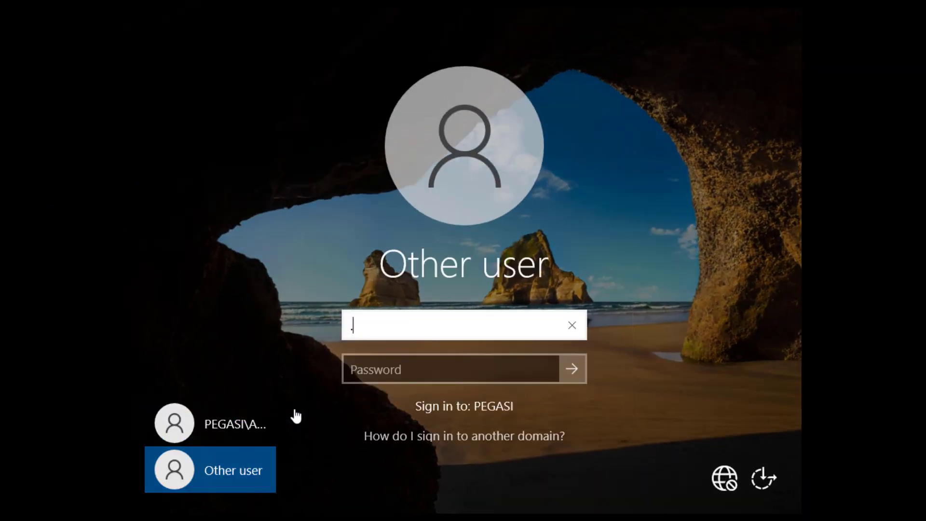
{"action": "type", "text": "\\administratot"}
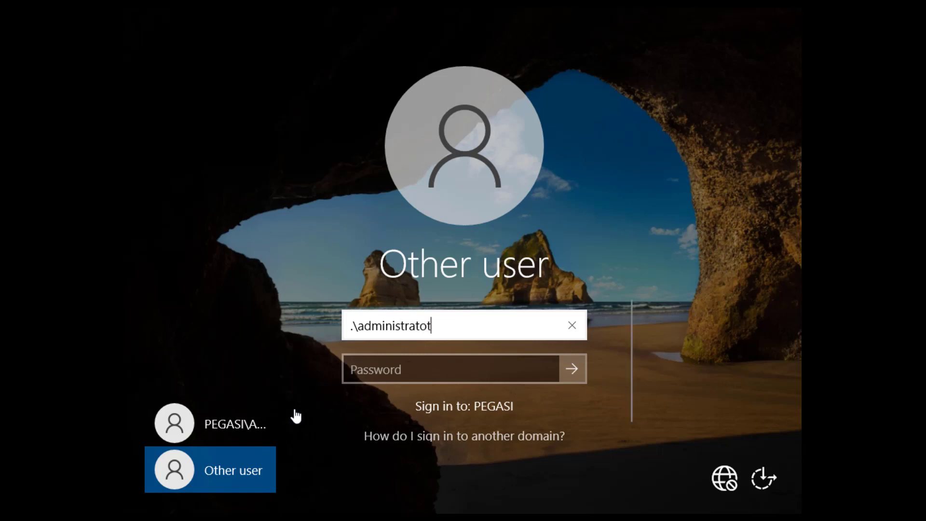
{"action": "key", "text": "BackSpace"}
{"action": "type", "text": "r"}
{"action": "key", "text": "Tab"}
{"action": "key", "text": "shift+Tab"}
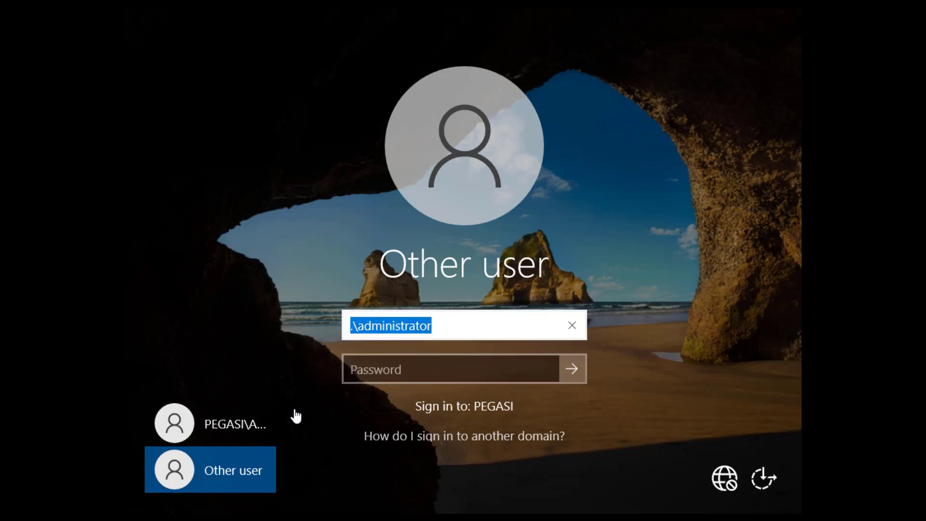
{"action": "key", "text": "BackSpace"}
{"action": "type", "text": "./"}
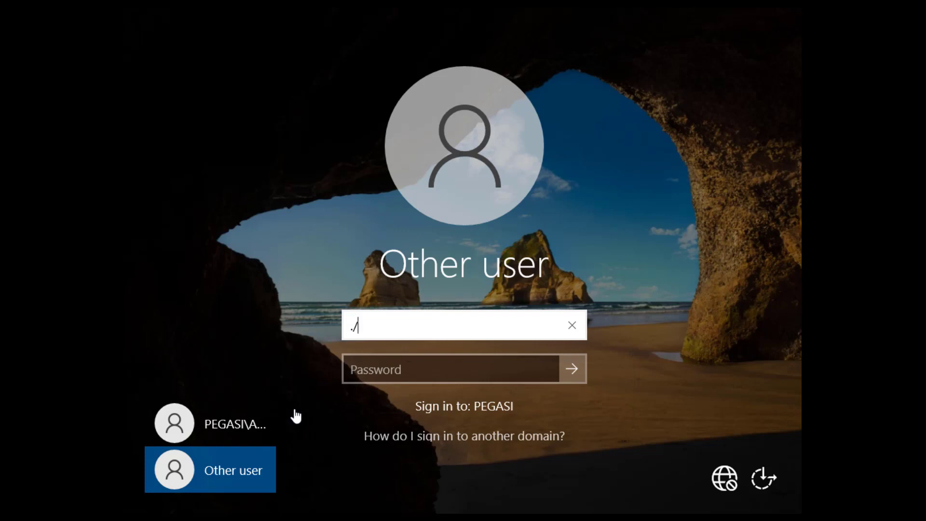
{"action": "key", "text": "BackSpace"}
{"action": "key", "text": "BackSpace"}
{"action": "left_click", "coordinate": [234, 423]}
{"action": "left_click", "coordinate": [233, 470]}
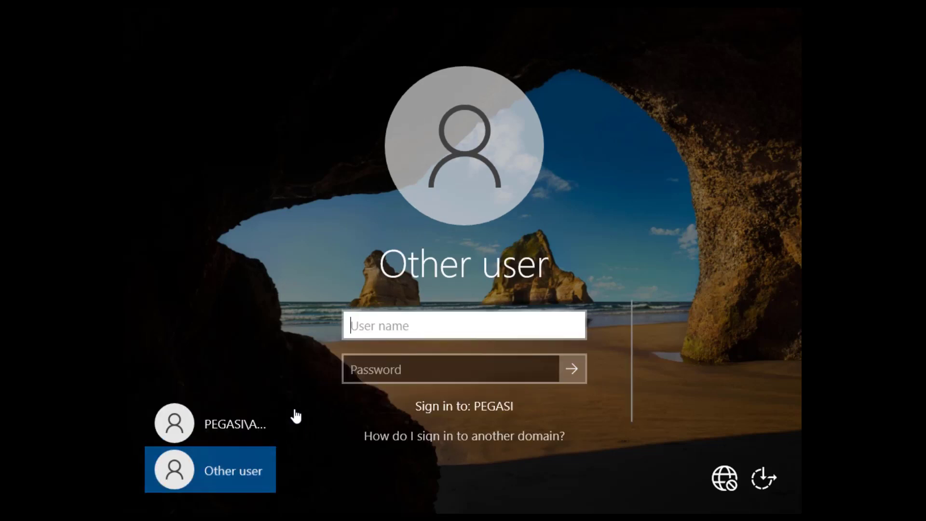
{"action": "type", "text": ".\\"}
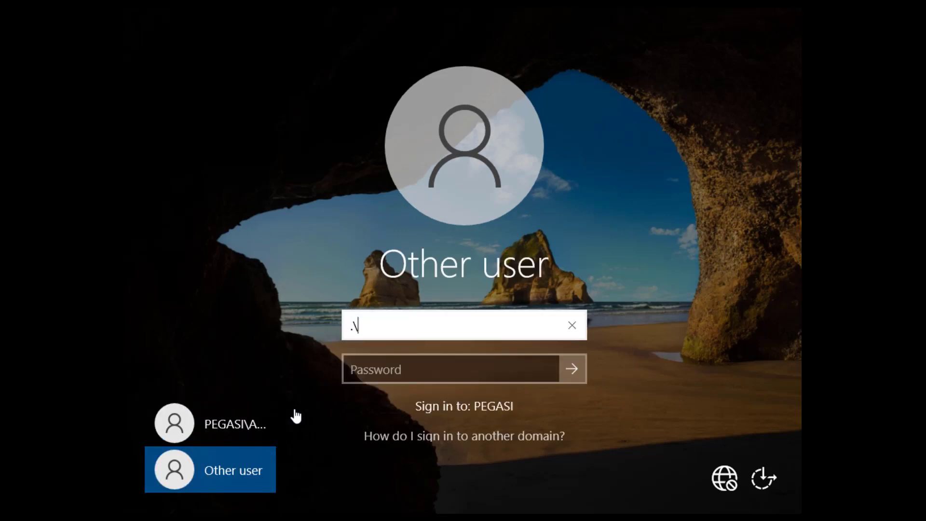
{"action": "key", "text": "BackSpace"}
{"action": "key", "text": "BackSpace"}
Sign in as the PEGASI domain Administrator with the account password.
{"action": "left_click", "coordinate": [294, 415]}
{"action": "type", "text": "********"}
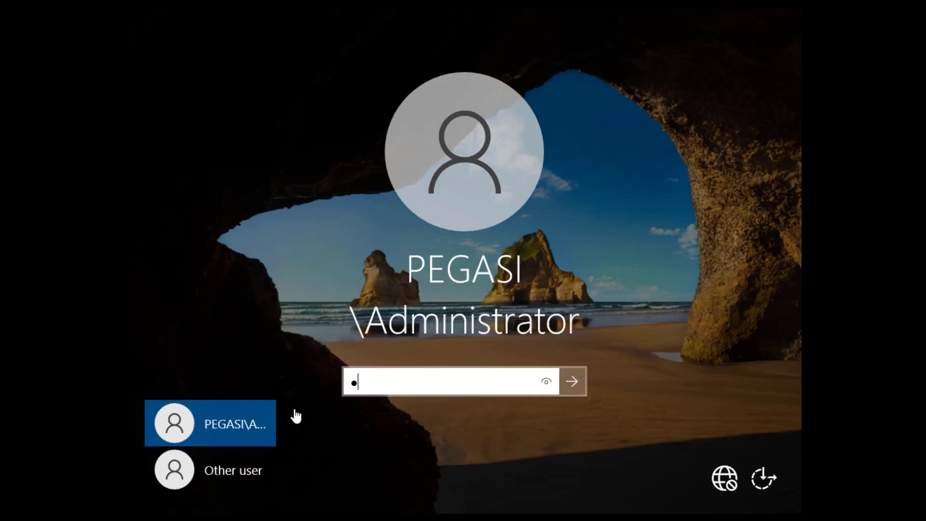
{"action": "key", "text": "Return"}
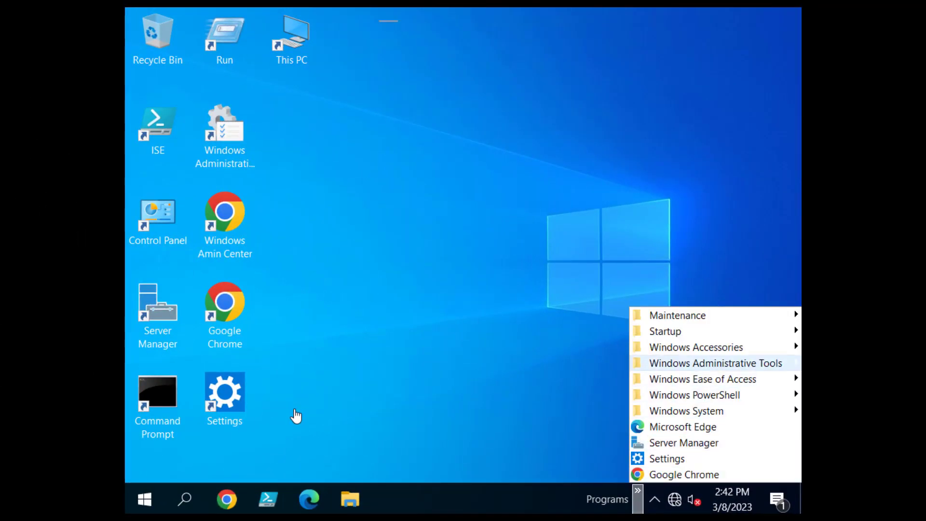
Copy the Active Directory Users and Computers shortcut to the desktop and rename it ADUC.
{"action": "mouse_move", "coordinate": [716, 363]}
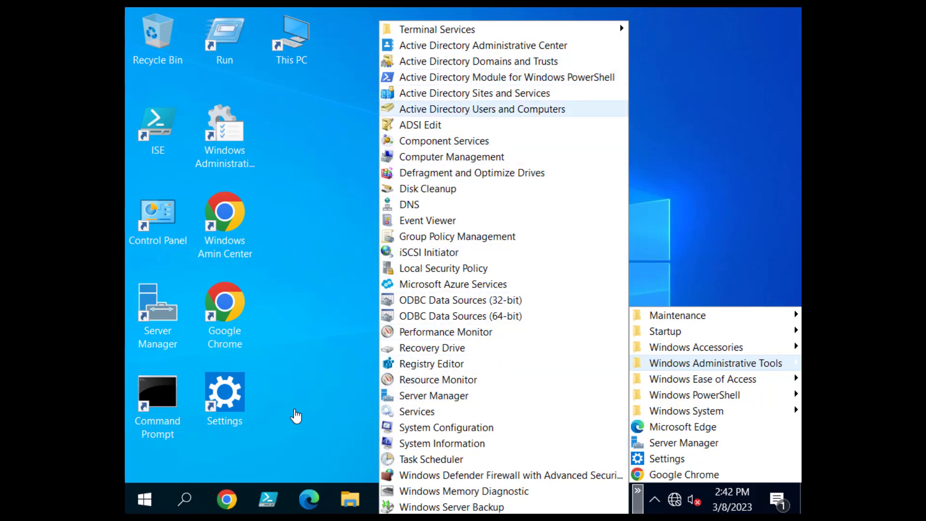
{"action": "right_click", "coordinate": [471, 111]}
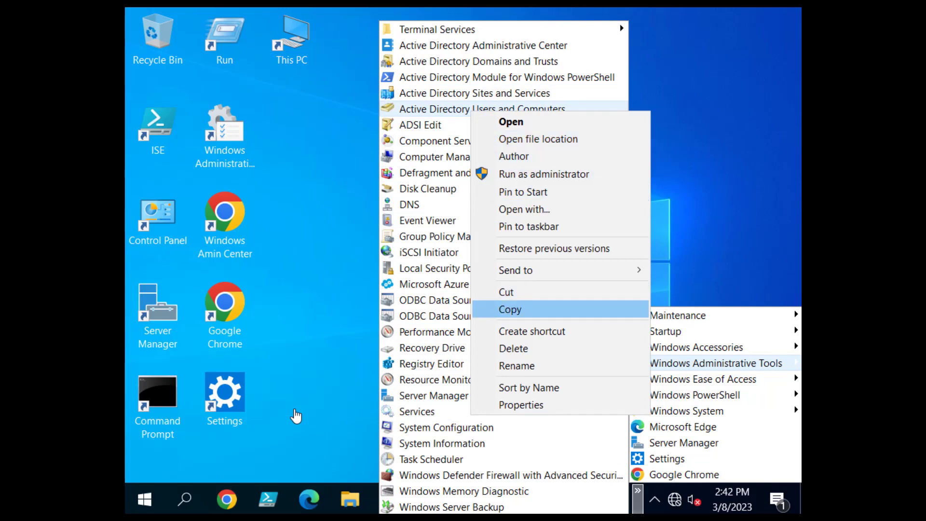
{"action": "left_click", "coordinate": [510, 309]}
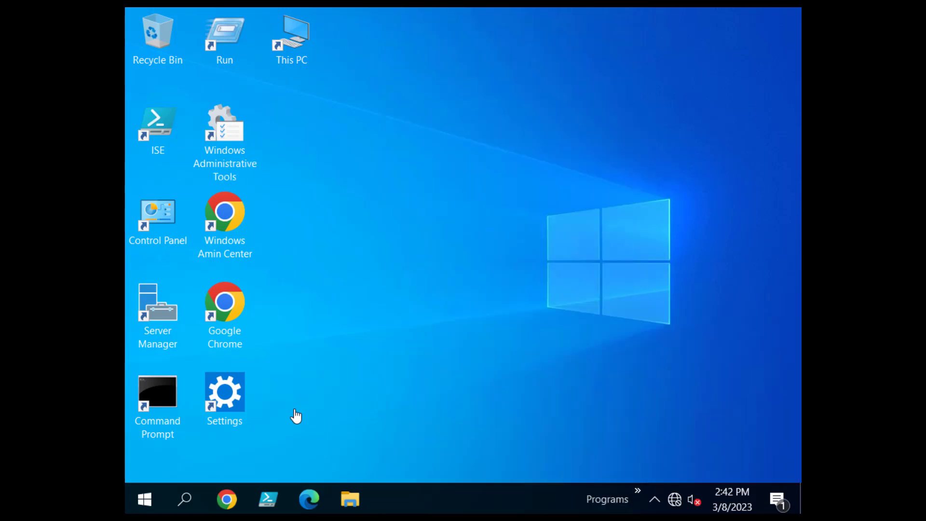
{"action": "key", "text": "ctrl+v"}
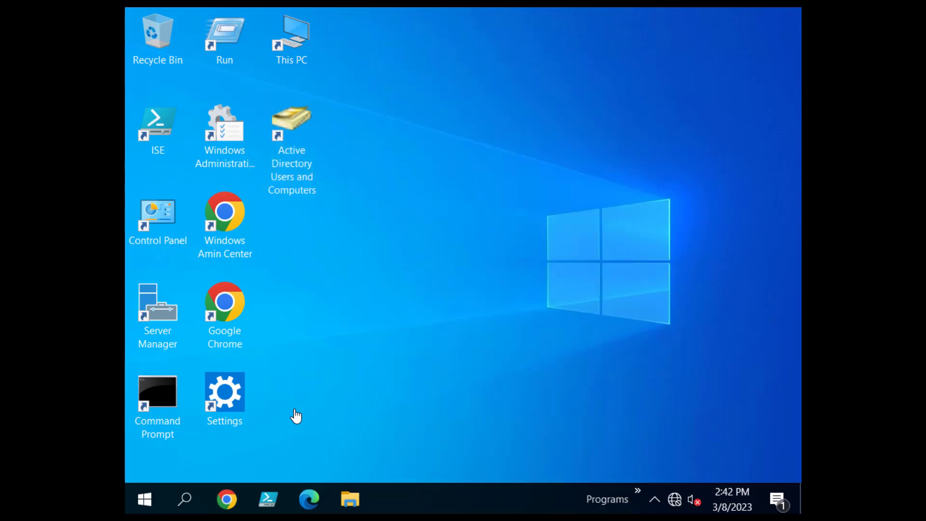
{"action": "key", "text": "shift+F10"}
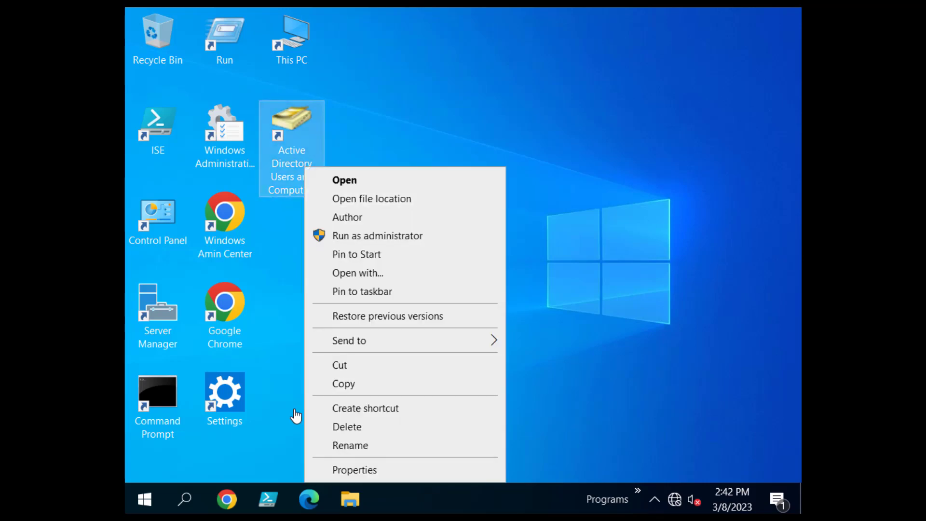
{"action": "type", "text": "mADUC"}
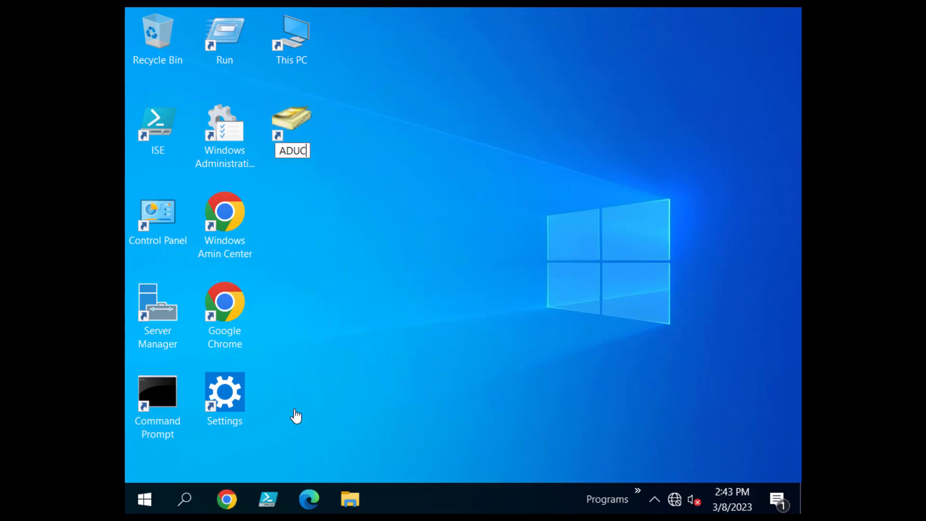
{"action": "key", "text": "Return"}
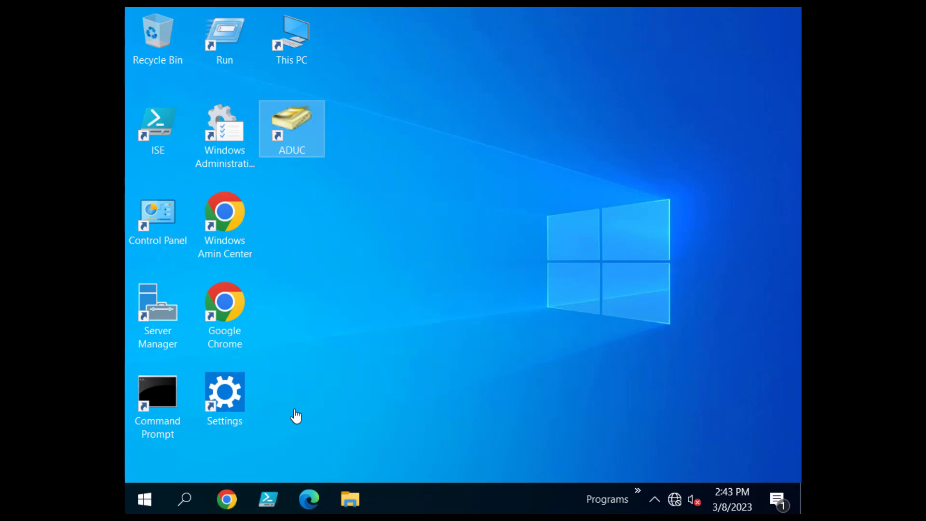
Browse the administrative tools programs list and close it without opening anything.
{"action": "left_click", "coordinate": [296, 416]}
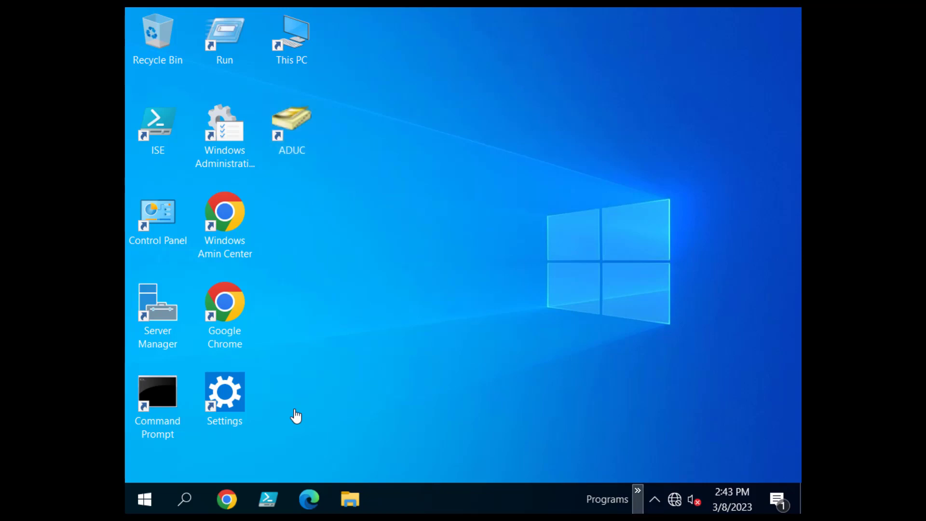
{"action": "left_click", "coordinate": [637, 491]}
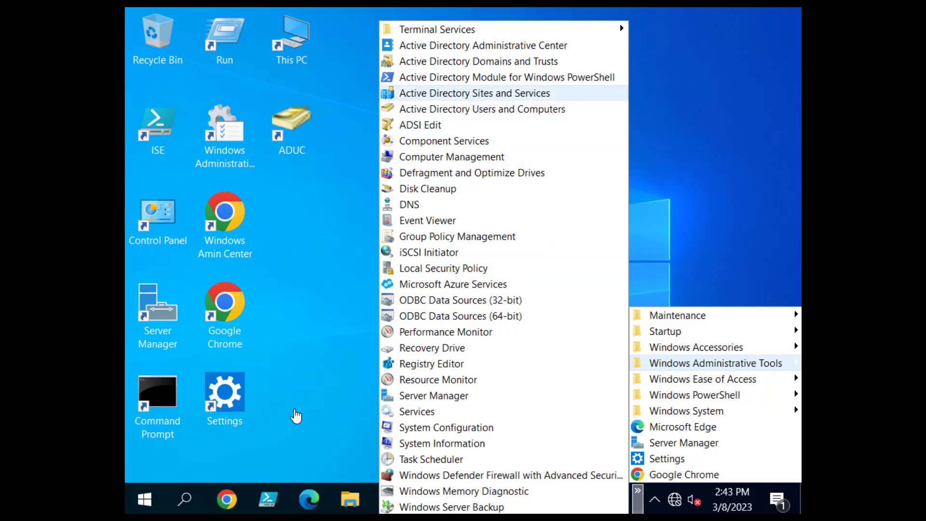
{"action": "left_click", "coordinate": [296, 415]}
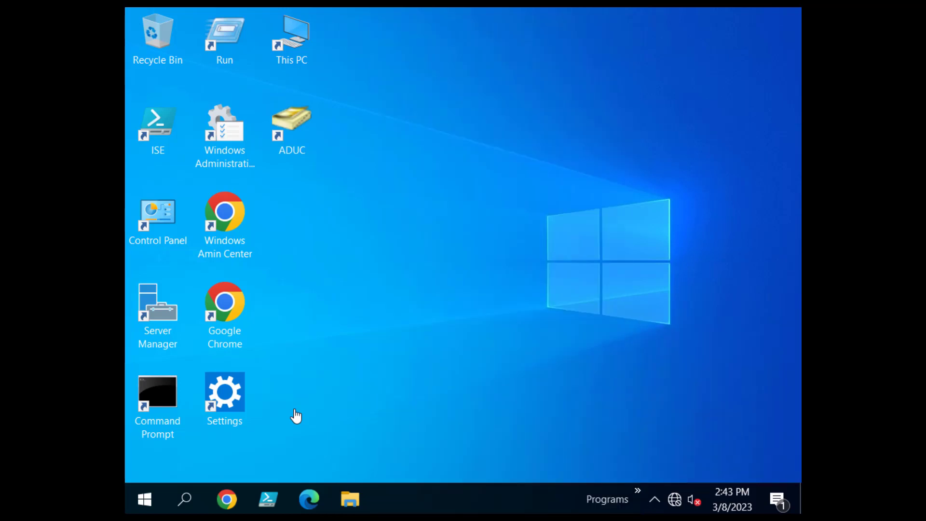
Open Administrative Tools, widen the Name column, and select Active Directory Administrative Center.
{"action": "key", "text": "Return"}
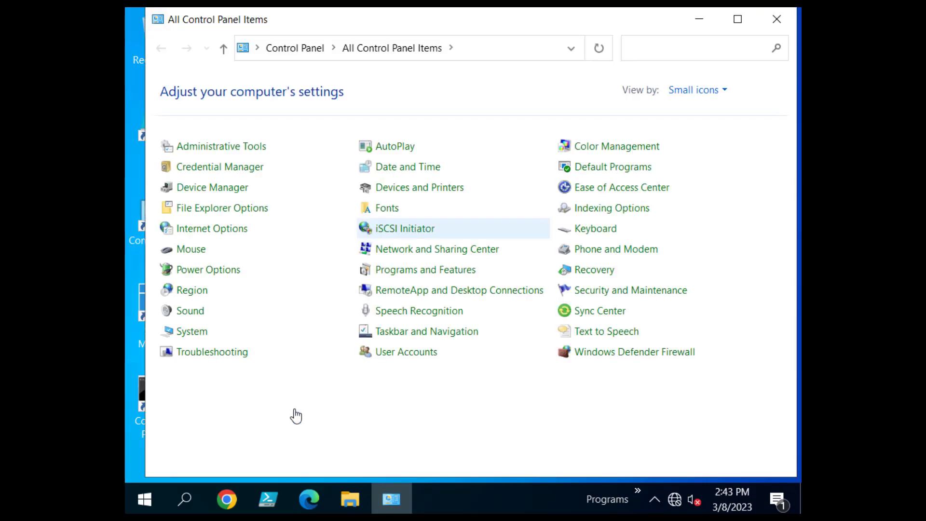
{"action": "key", "text": "Return"}
{"action": "key", "text": "Down"}
{"action": "key", "text": "Down"}
{"action": "key", "text": "Down"}
{"action": "key", "text": "Down"}
{"action": "key", "text": "Down"}
{"action": "key", "text": "Down"}
{"action": "key", "text": "Down"}
{"action": "key", "text": "Down"}
{"action": "key", "text": "Down"}
{"action": "key", "text": "Down"}
{"action": "key", "text": "Down"}
{"action": "key", "text": "Down"}
{"action": "key", "text": "Down"}
{"action": "key", "text": "Down"}
{"action": "key", "text": "Down"}
{"action": "key", "text": "Down"}
{"action": "key", "text": "Down"}
{"action": "key", "text": "Down"}
{"action": "key", "text": "Down"}
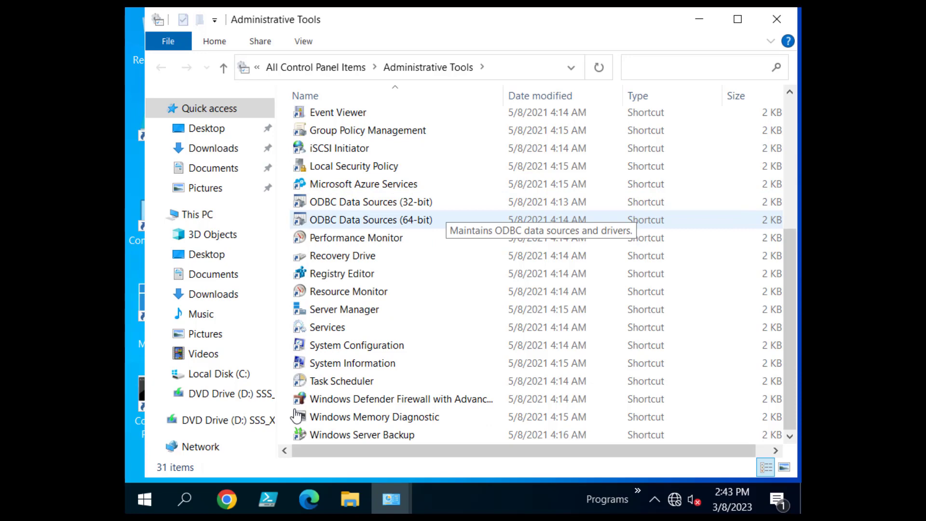
{"action": "key", "text": "Up"}
{"action": "key", "text": "Up"}
{"action": "key", "text": "Up"}
{"action": "key", "text": "Up"}
{"action": "key", "text": "Up"}
{"action": "key", "text": "Up"}
{"action": "key", "text": "Up"}
{"action": "key", "text": "Up"}
{"action": "key", "text": "Up"}
{"action": "key", "text": "Up"}
{"action": "key", "text": "Up"}
{"action": "key", "text": "Up"}
{"action": "key", "text": "Up"}
{"action": "key", "text": "Up"}
{"action": "key", "text": "Up"}
{"action": "key", "text": "Up"}
{"action": "key", "text": "Down"}
{"action": "key", "text": "Up"}
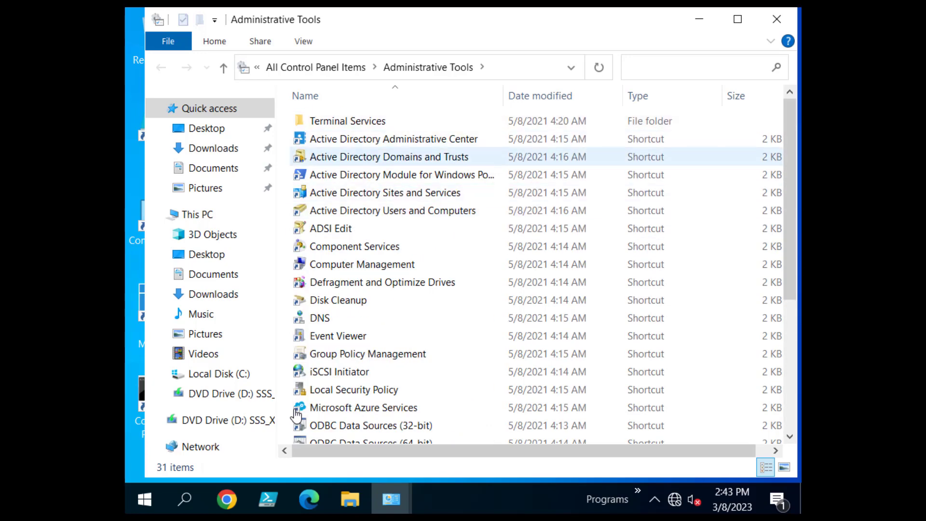
{"action": "key", "text": "Down"}
{"action": "key", "text": "Down"}
{"action": "key", "text": "Down"}
{"action": "key", "text": "Up"}
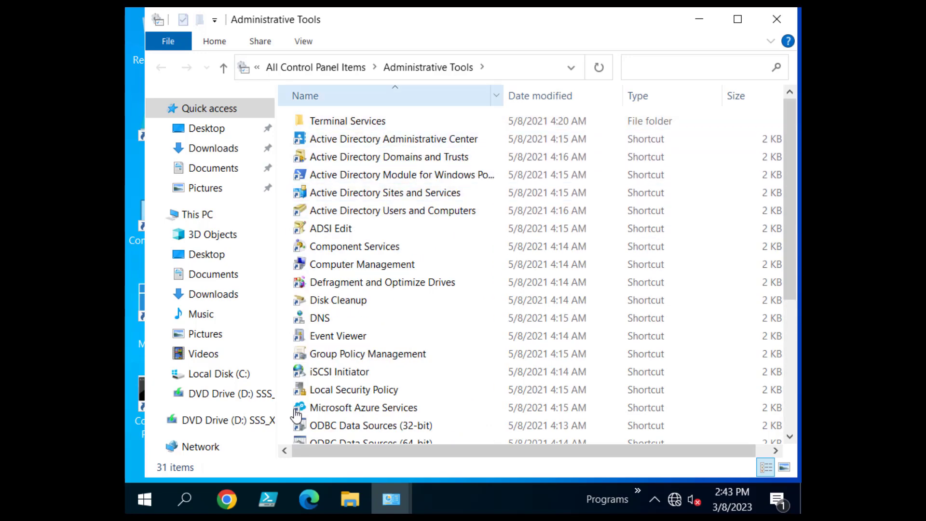
{"action": "right_click", "coordinate": [394, 101]}
{"action": "key", "text": "Return"}
{"action": "key", "text": "Down"}
{"action": "key", "text": "Down"}
{"action": "key", "text": "Down"}
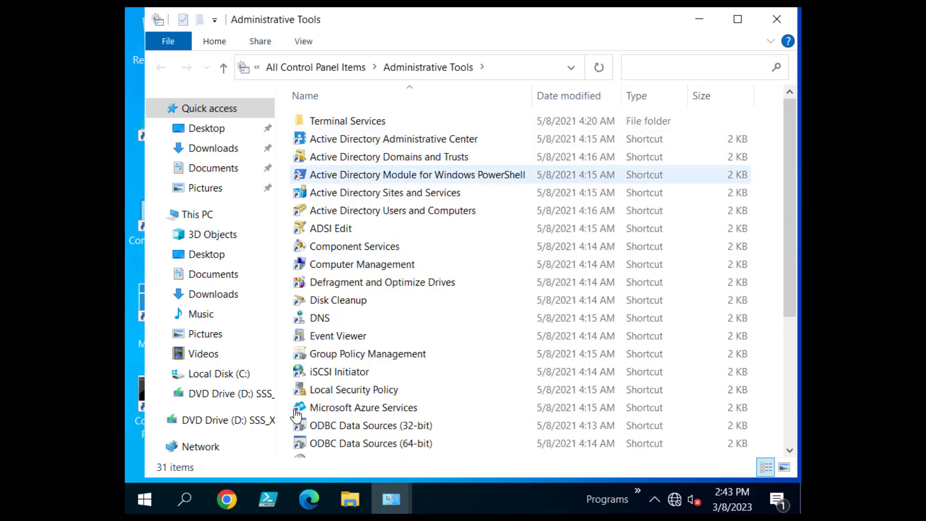
{"action": "key", "text": "Up"}
{"action": "key", "text": "Up"}
Copy the Active Directory Administrative Center shortcut and clear the windows off the desktop.
{"action": "key", "text": "shift+F10"}
{"action": "key", "text": "Down"}
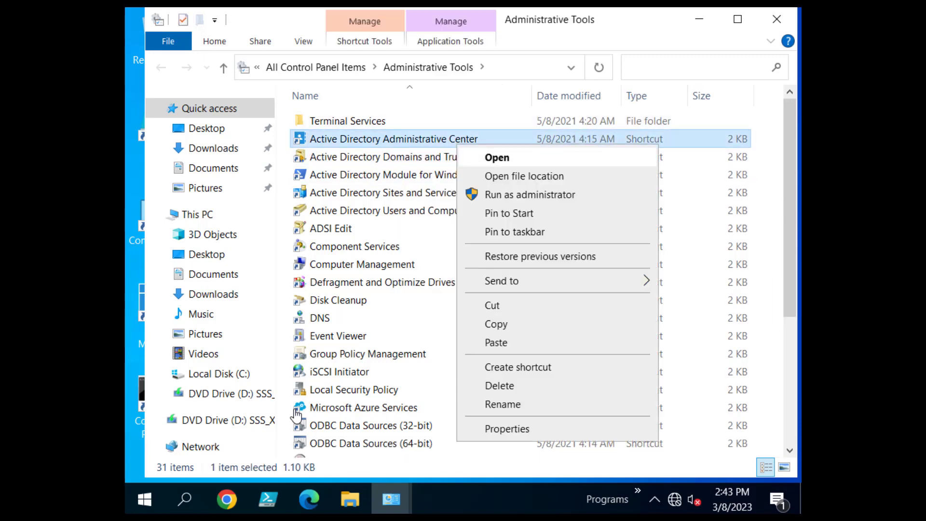
{"action": "key", "text": "Down"}
{"action": "key", "text": "Down"}
{"action": "key", "text": "Down"}
{"action": "key", "text": "Down"}
{"action": "key", "text": "Down"}
{"action": "key", "text": "Down"}
{"action": "key", "text": "Down"}
{"action": "key", "text": "Down"}
{"action": "key", "text": "Down"}
{"action": "key", "text": "Up"}
{"action": "left_click", "coordinate": [496, 324]}
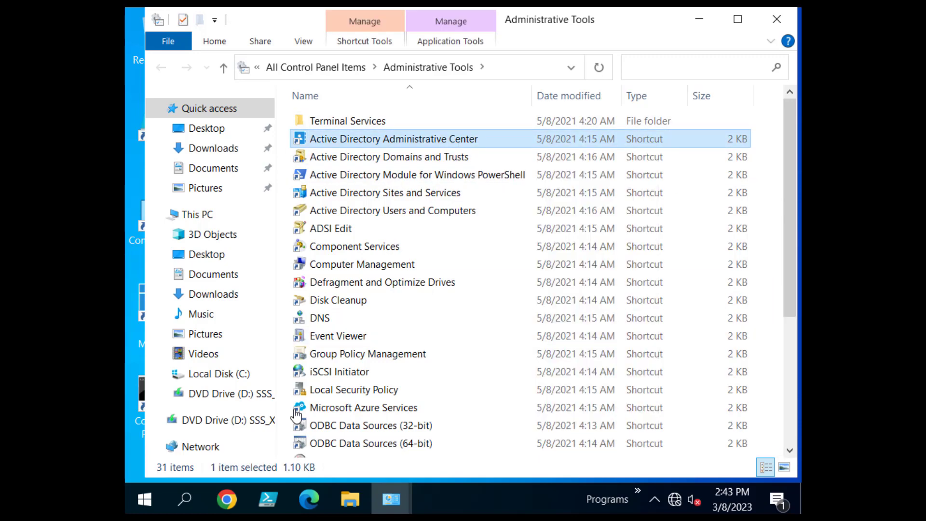
{"action": "left_click", "coordinate": [738, 19]}
{"action": "left_click", "coordinate": [744, 15]}
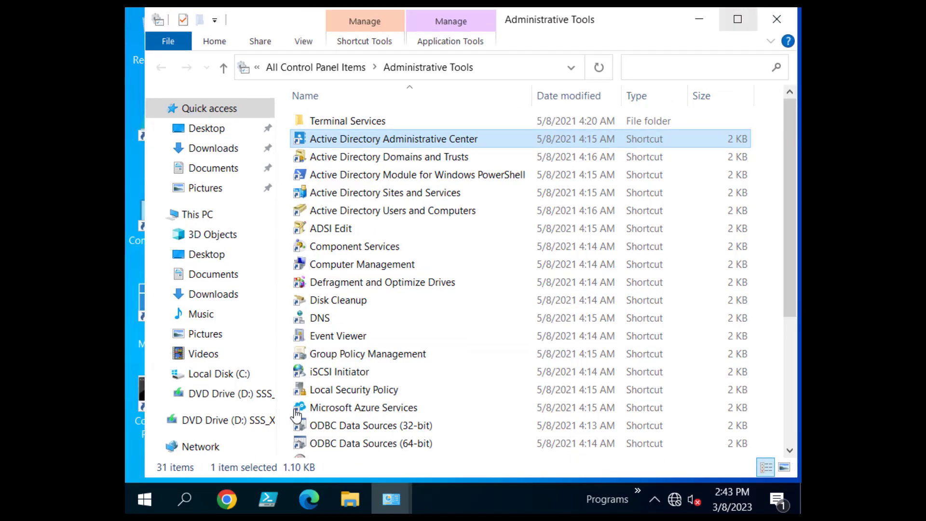
{"action": "left_click", "coordinate": [699, 19]}
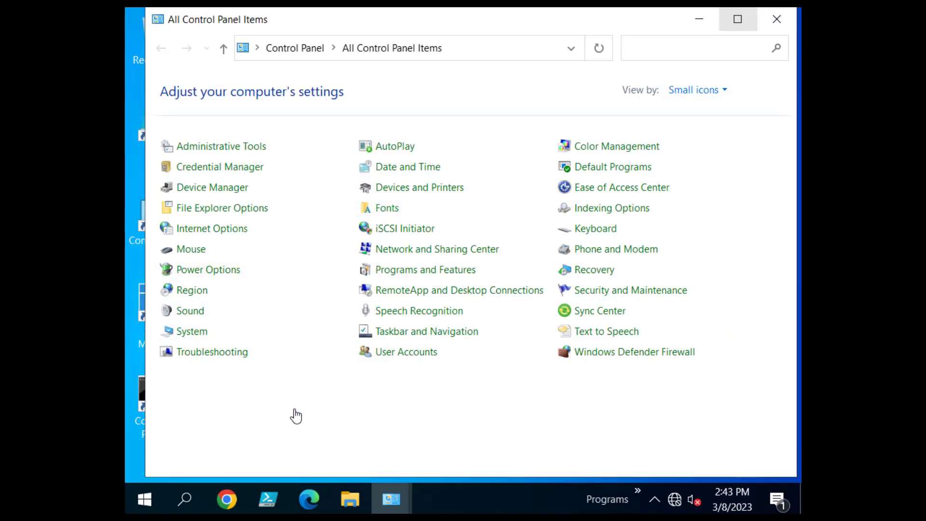
{"action": "left_click", "coordinate": [777, 19]}
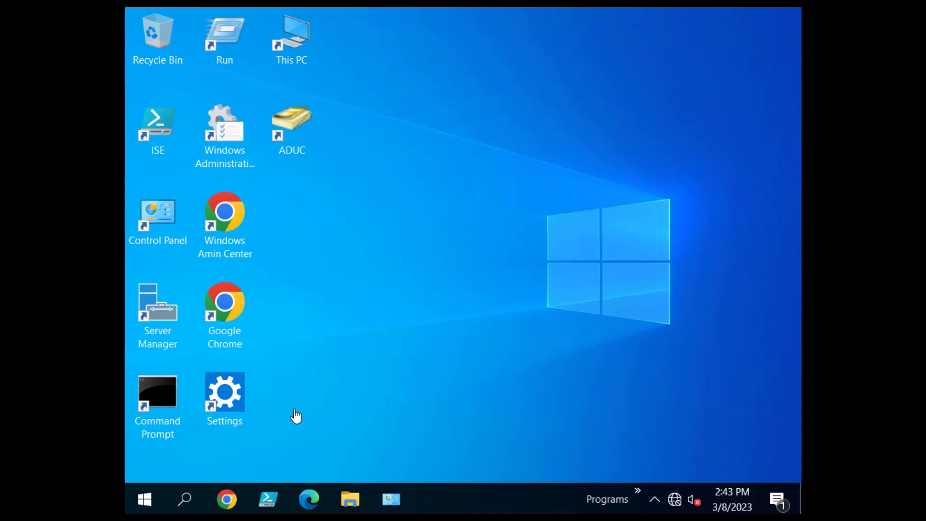
Paste the shortcut on the desktop, rename it ADAC, and close Administrative Tools.
{"action": "key", "text": "ctrl+v"}
{"action": "right_click", "coordinate": [285, 271]}
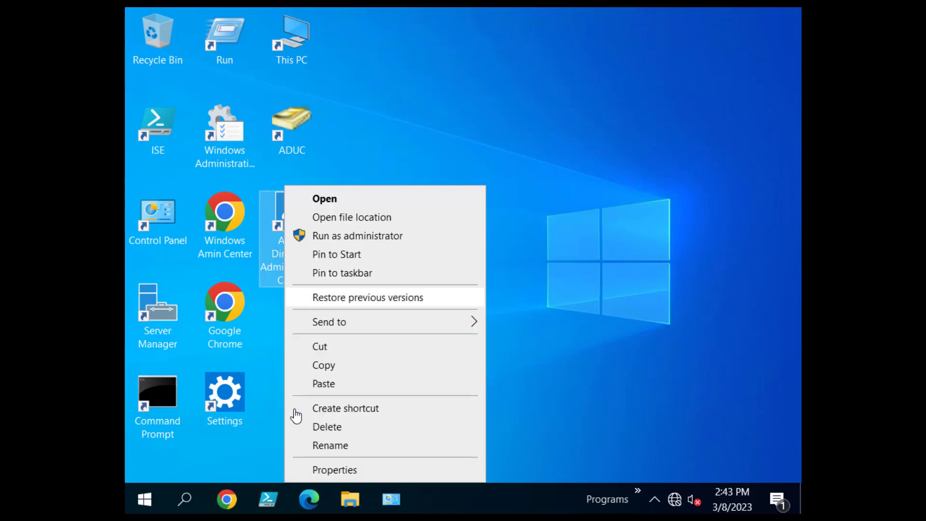
{"action": "left_click", "coordinate": [330, 445]}
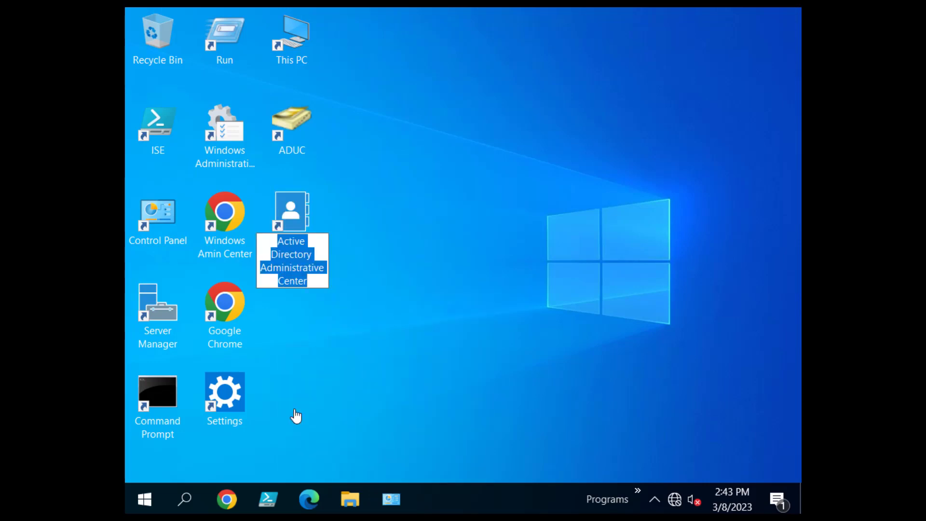
{"action": "type", "text": "ADAC"}
{"action": "key", "text": "Return"}
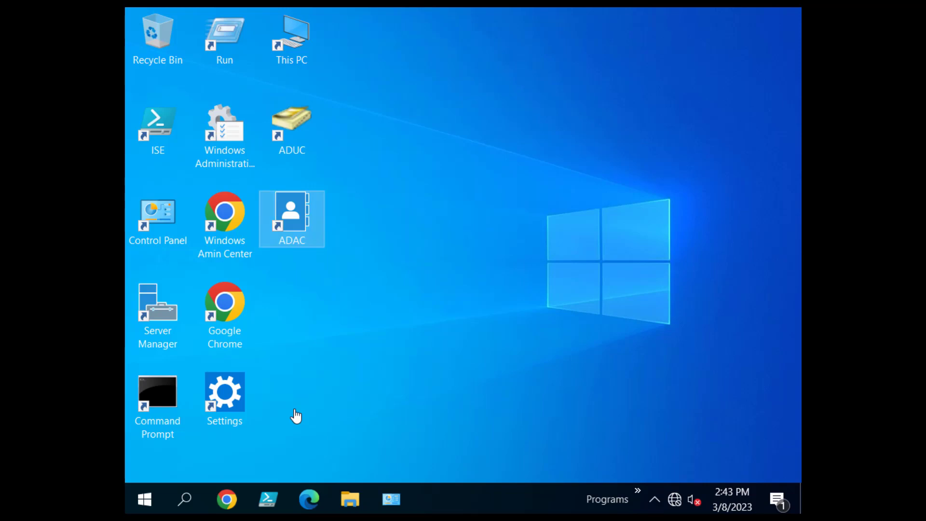
{"action": "left_click", "coordinate": [296, 416]}
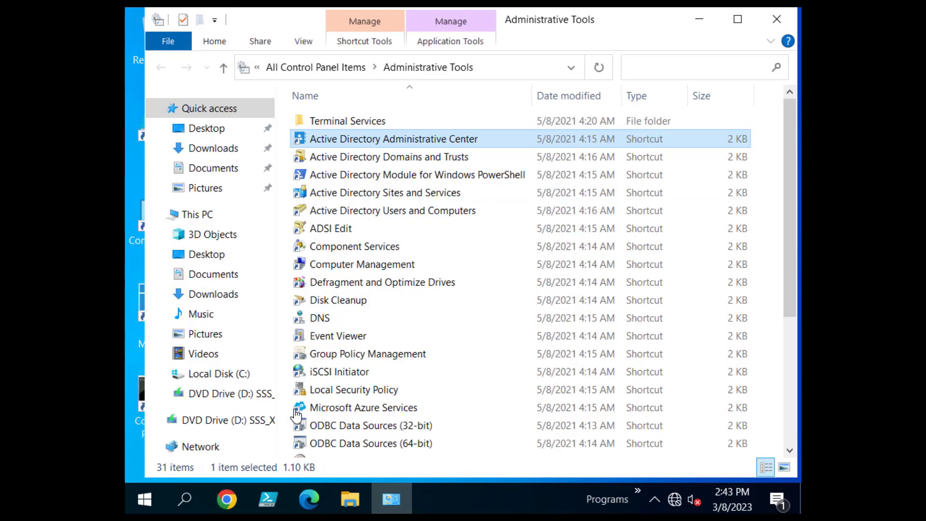
{"action": "left_click", "coordinate": [776, 20]}
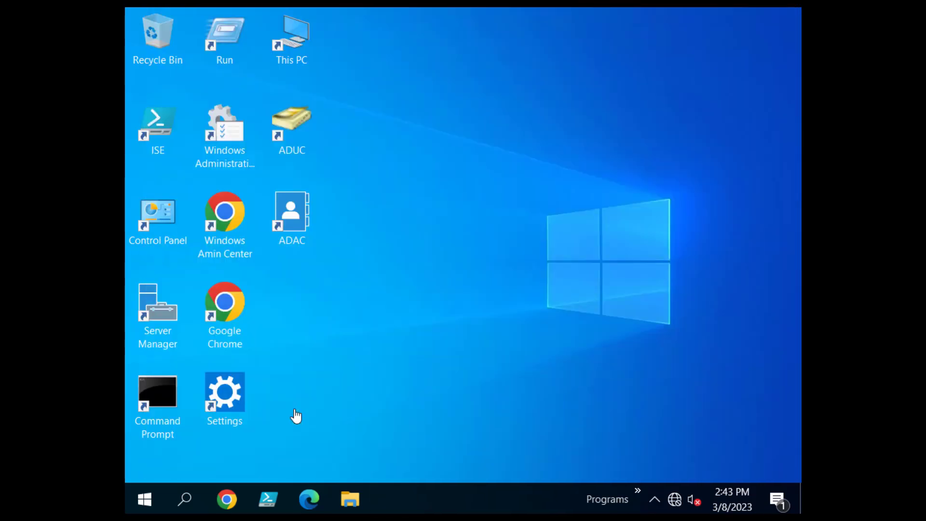
In Command Prompt, run cd\, hostname and ipconfig /all.
{"action": "double_click", "coordinate": [157, 404]}
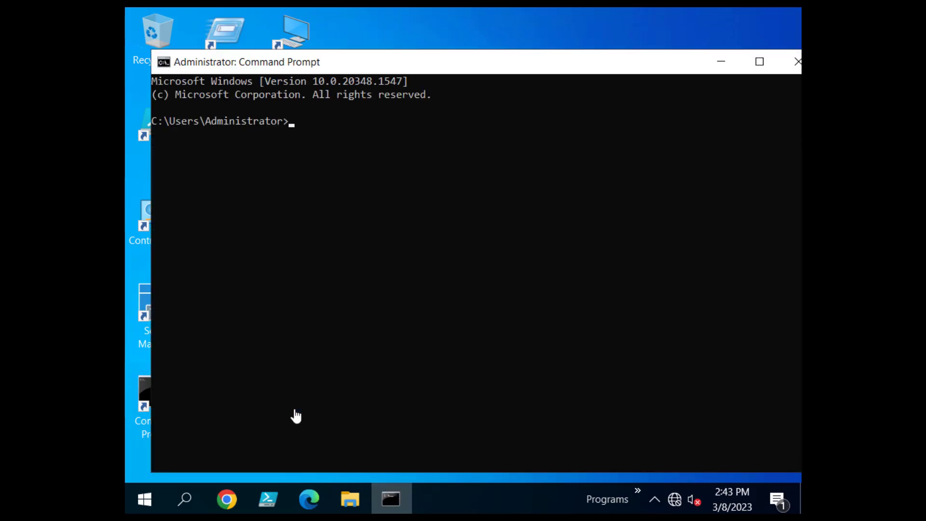
{"action": "left_click", "coordinate": [423, 266]}
{"action": "key", "text": "Escape"}
{"action": "type", "text": "cd\\"}
{"action": "key", "text": "Return"}
{"action": "type", "text": "hostname"}
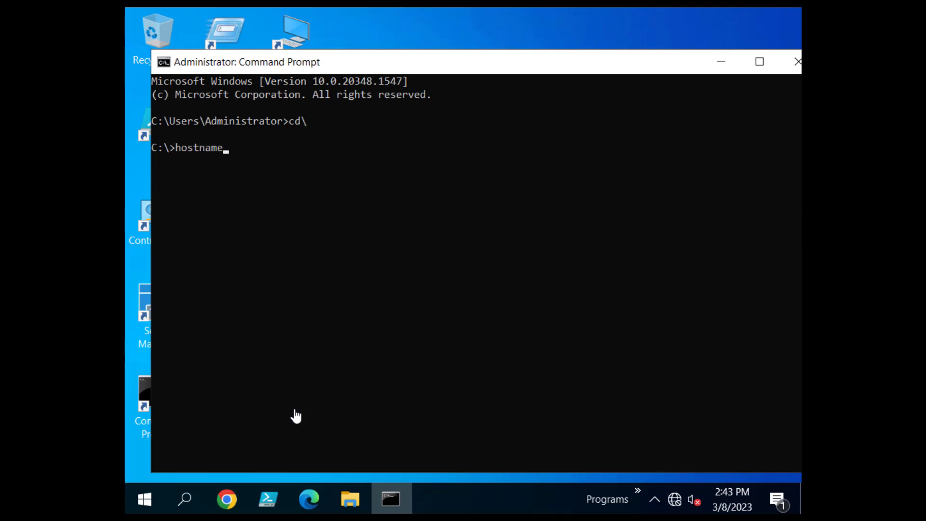
{"action": "key", "text": "Return"}
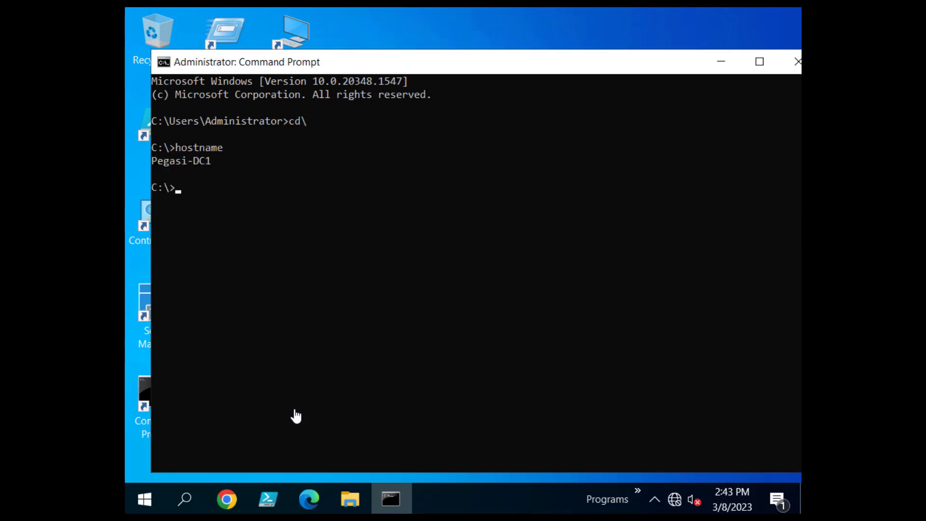
{"action": "type", "text": "ipconfig /all"}
{"action": "key", "text": "Return"}
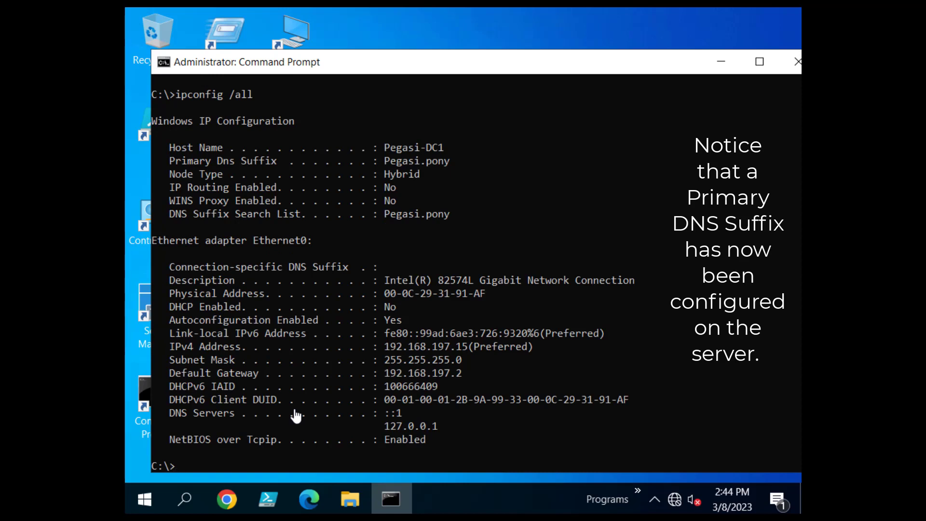
Highlight the Primary Dns Suffix, DNS Suffix Search List and Host Name lines.
{"action": "left_click_drag", "start_coordinate": [459, 161], "coordinate": [169, 160]}
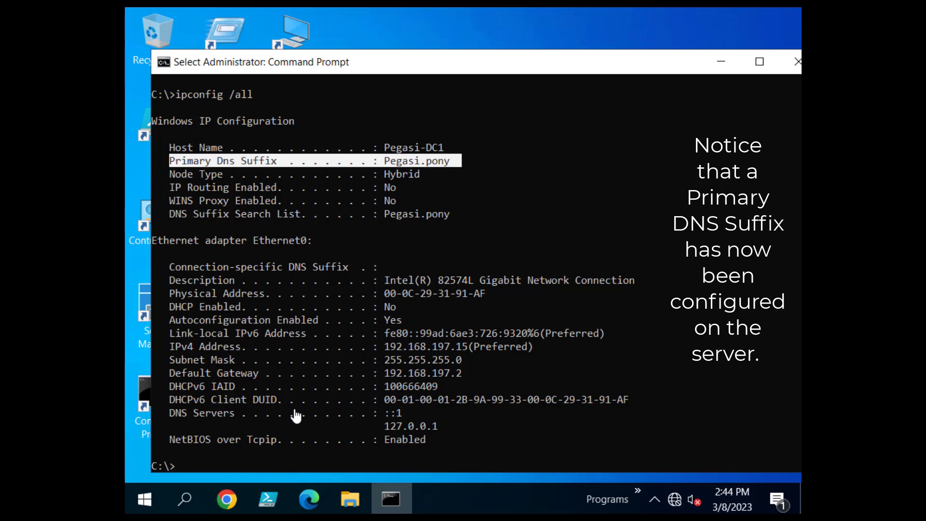
{"action": "left_click_drag", "start_coordinate": [471, 214], "coordinate": [175, 213]}
{"action": "left_click_drag", "start_coordinate": [490, 147], "coordinate": [164, 147]}
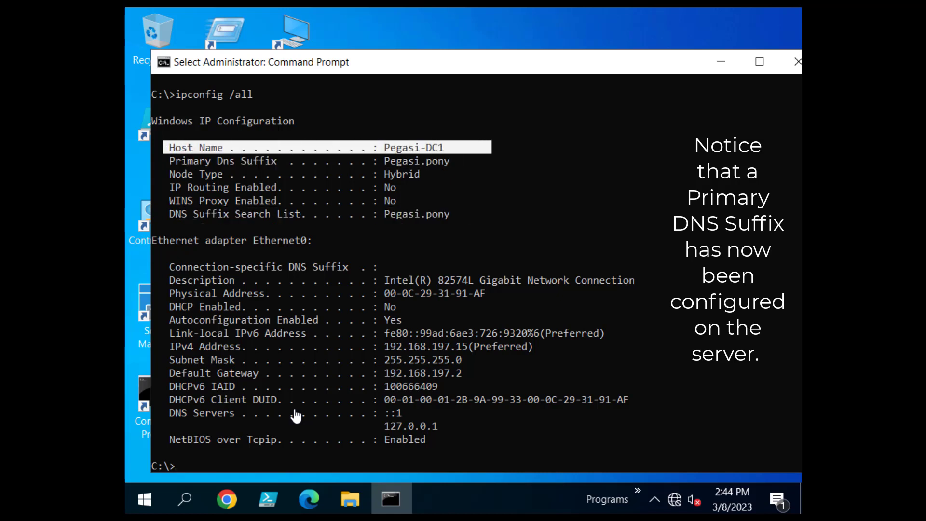
{"action": "left_click", "coordinate": [679, 227]}
{"action": "scroll", "coordinate": [679, 227], "scroll_direction": "down", "scroll_amount": 2}
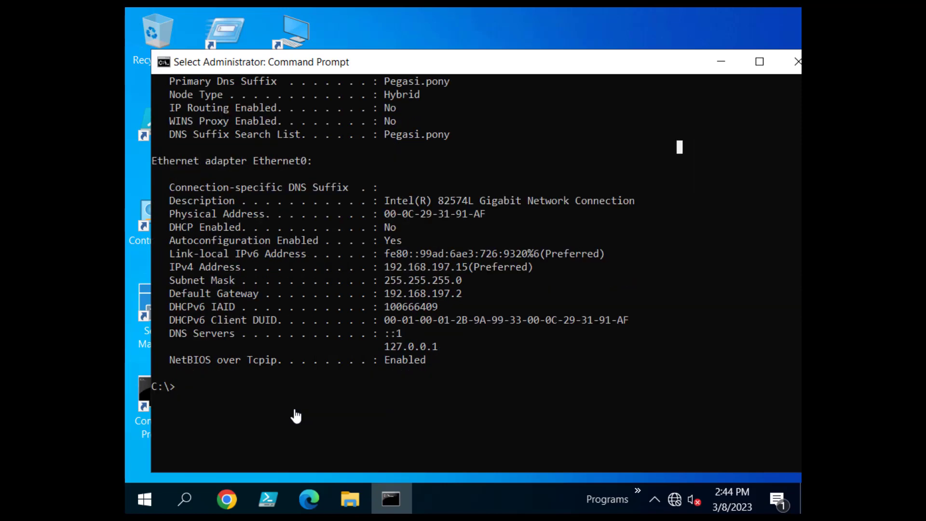
Run ping localhost to check IPv6 resolution.
{"action": "left_click", "coordinate": [392, 425]}
{"action": "type", "text": "ping local"}
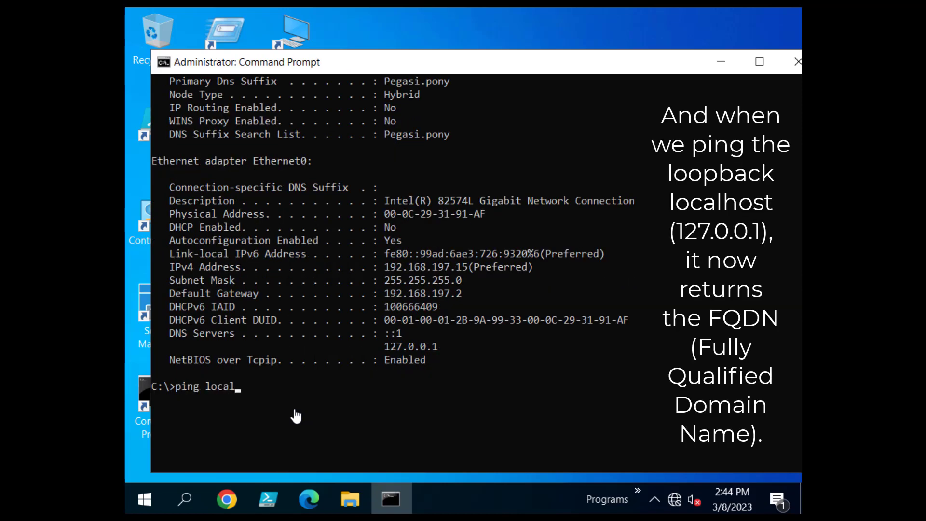
{"action": "type", "text": "host"}
{"action": "key", "text": "Return"}
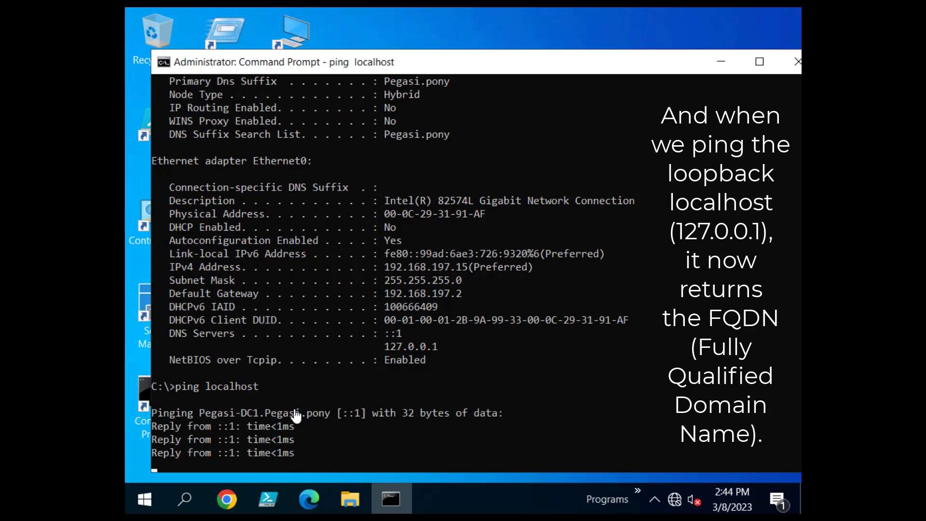
{"action": "scroll", "coordinate": [296, 416], "scroll_direction": "down", "scroll_amount": 2}
Run ping -4 localhost and highlight the returned name Pegasi-DC1.Pegasi.pony.
{"action": "left_click", "coordinate": [459, 425]}
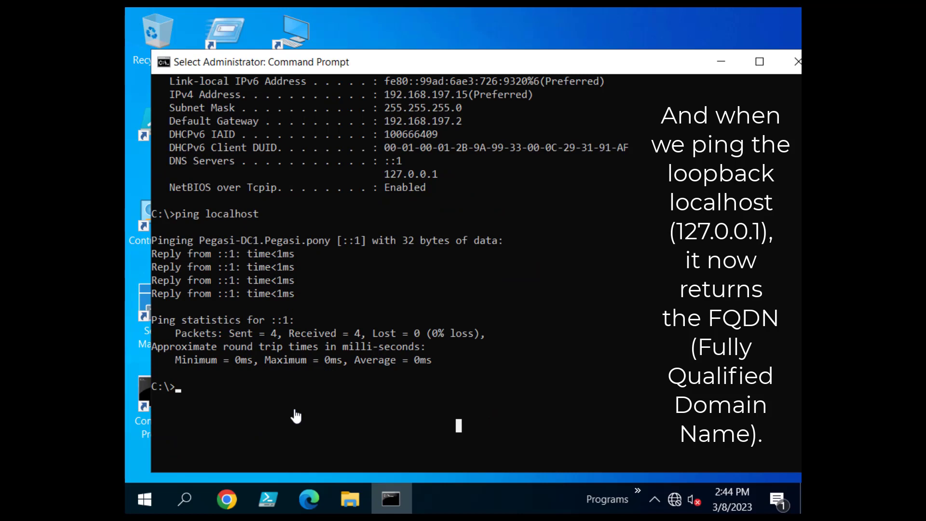
{"action": "key", "text": "Escape"}
{"action": "type", "text": "pint"}
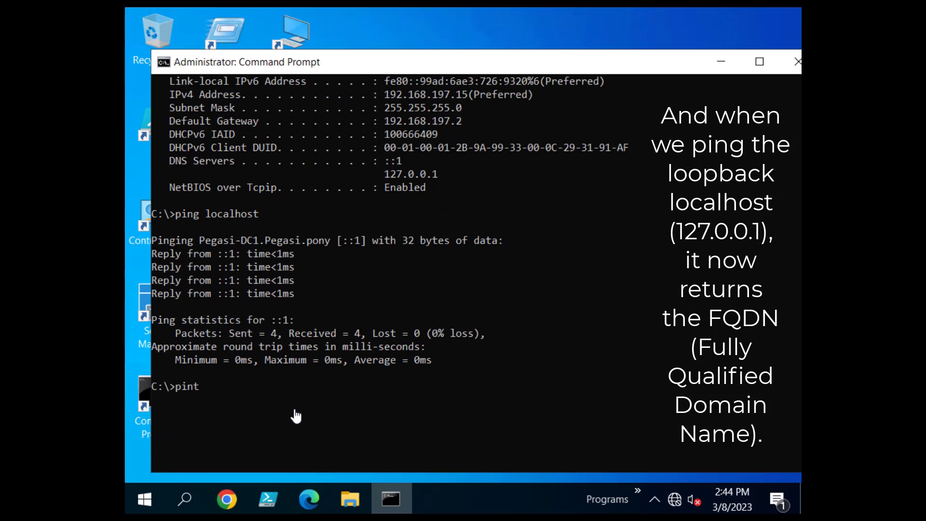
{"action": "key", "text": "BackSpace"}
{"action": "type", "text": "g -4 localhost"}
{"action": "key", "text": "Return"}
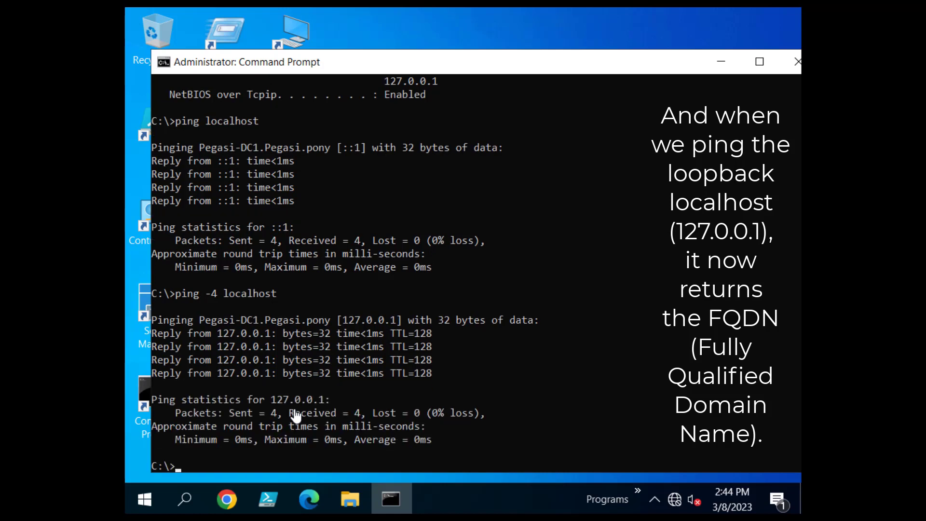
{"action": "left_click_drag", "start_coordinate": [199, 320], "coordinate": [330, 320]}
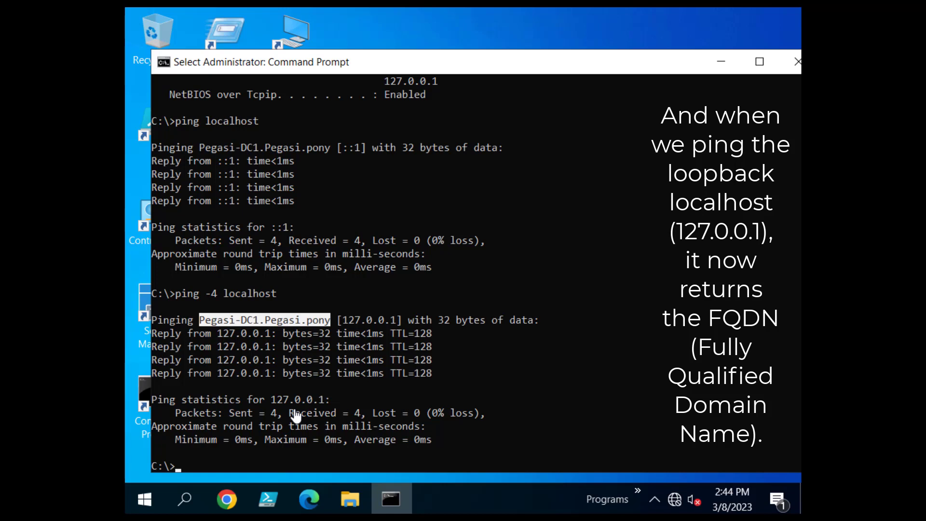
{"action": "left_click", "coordinate": [232, 466]}
{"action": "scroll", "coordinate": [232, 466], "scroll_direction": "down", "scroll_amount": 1}
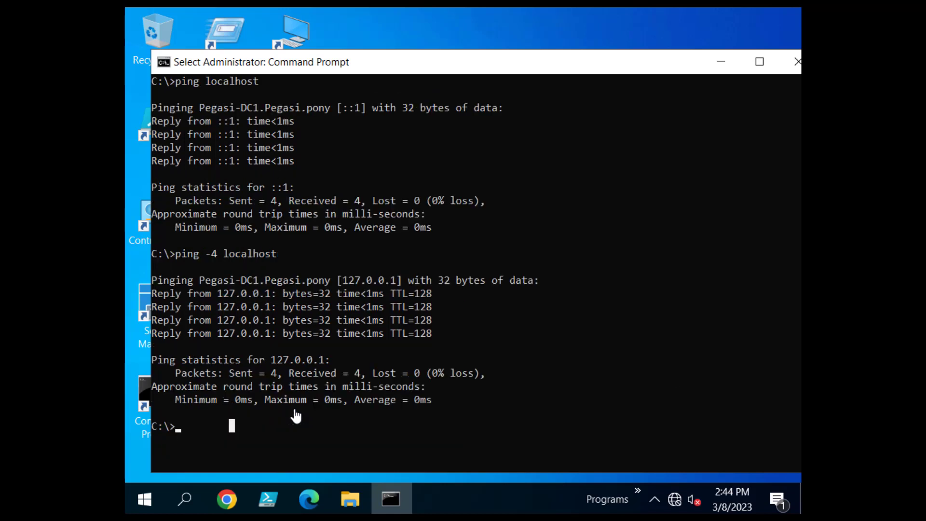
Close Command Prompt with the exit command.
{"action": "left_click", "coordinate": [195, 426]}
{"action": "type", "text": "exit"}
{"action": "key", "text": "Return"}
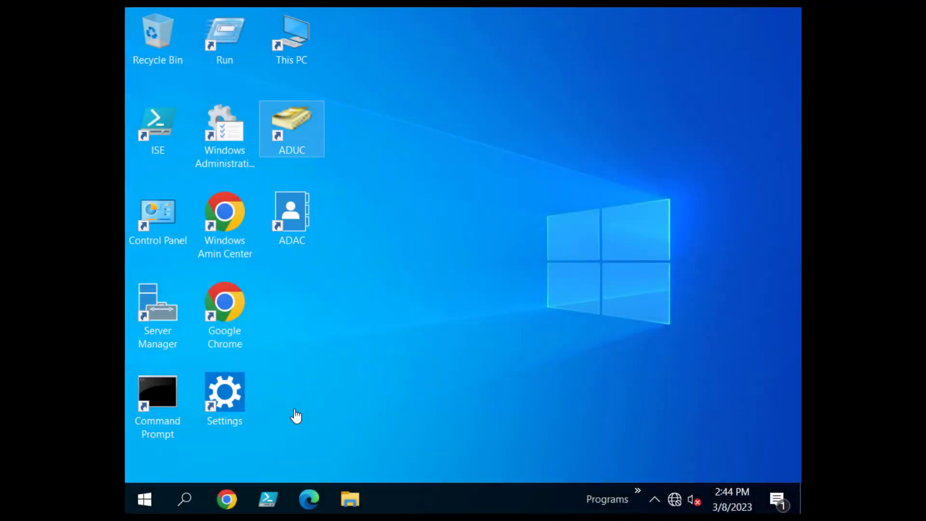
Open ADUC from the desktop and add organizational unit TEST under Pegasi.pony.
{"action": "double_click", "coordinate": [292, 128]}
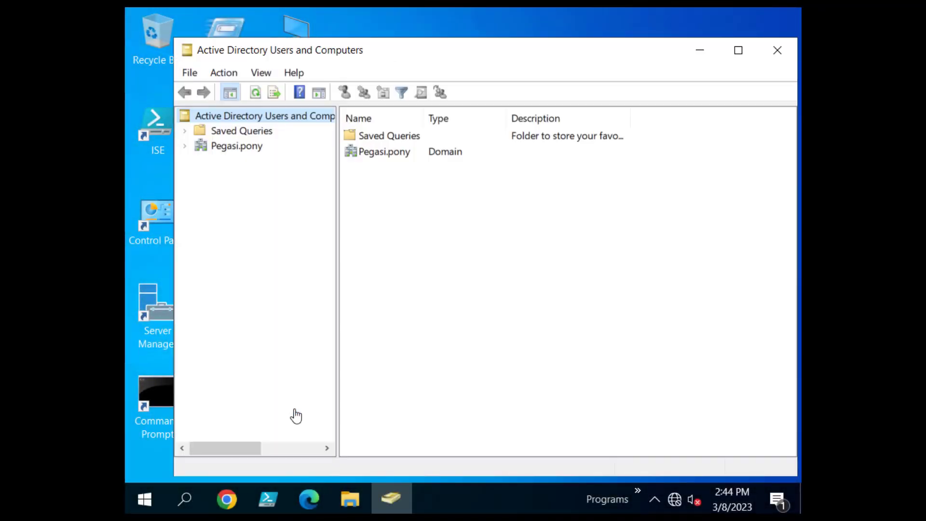
{"action": "left_click", "coordinate": [236, 146]}
{"action": "left_click", "coordinate": [184, 145]}
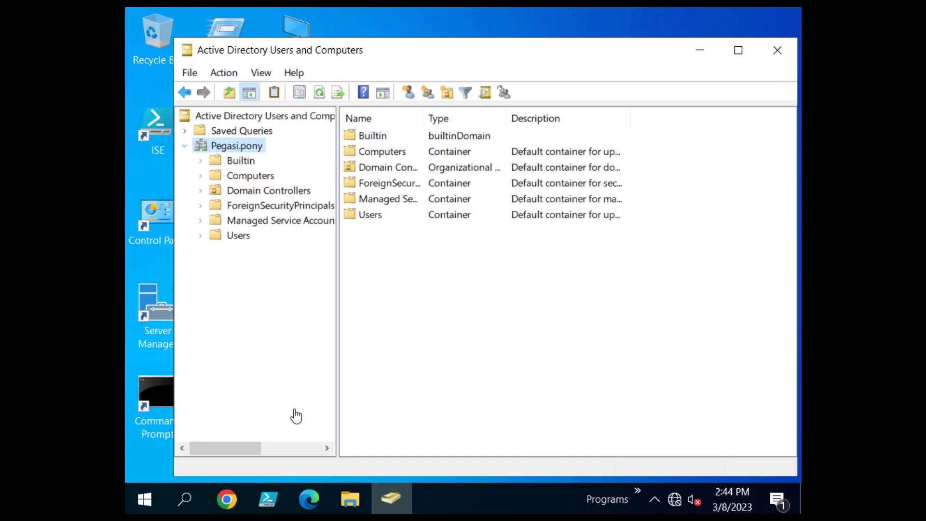
{"action": "right_click", "coordinate": [251, 148]}
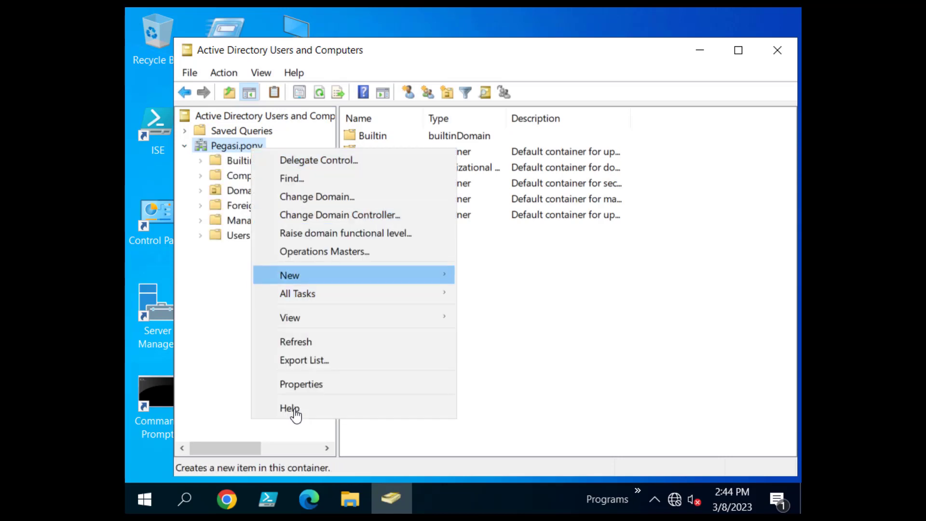
{"action": "mouse_move", "coordinate": [308, 275]}
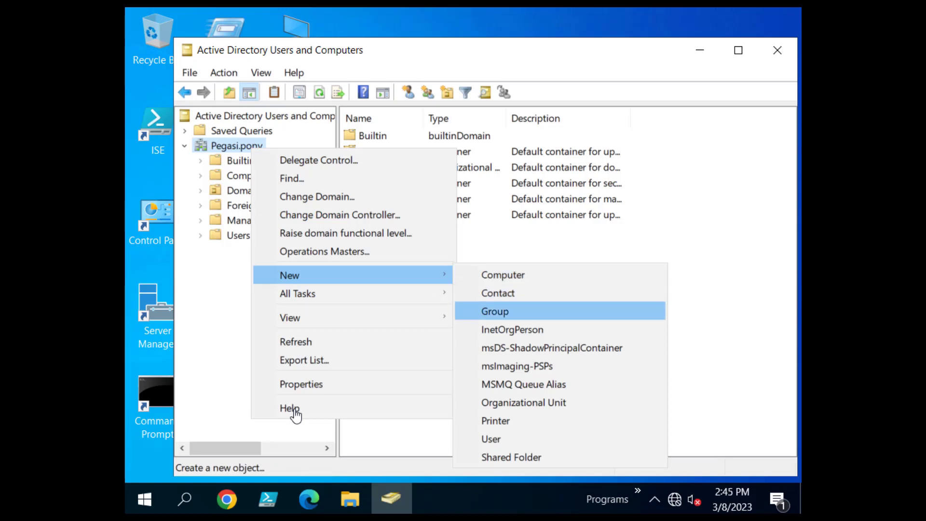
{"action": "left_click", "coordinate": [523, 402]}
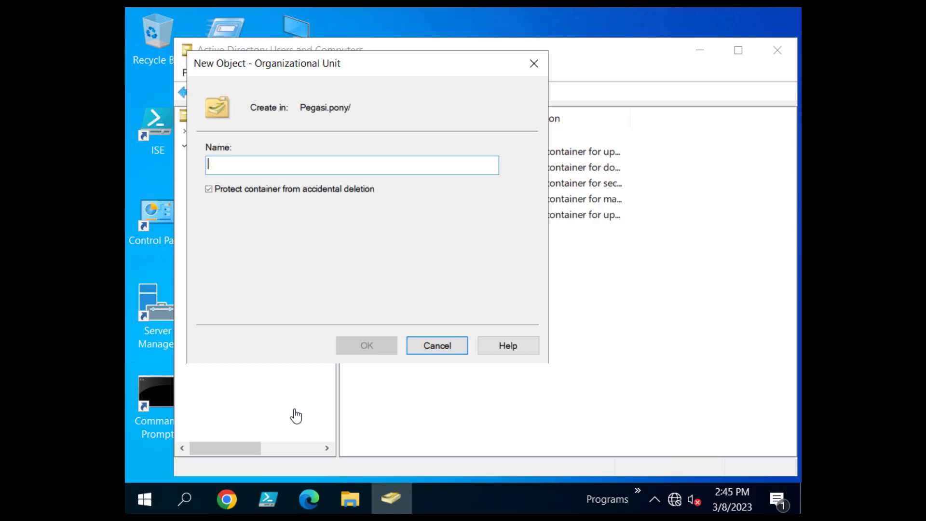
{"action": "type", "text": "TEST"}
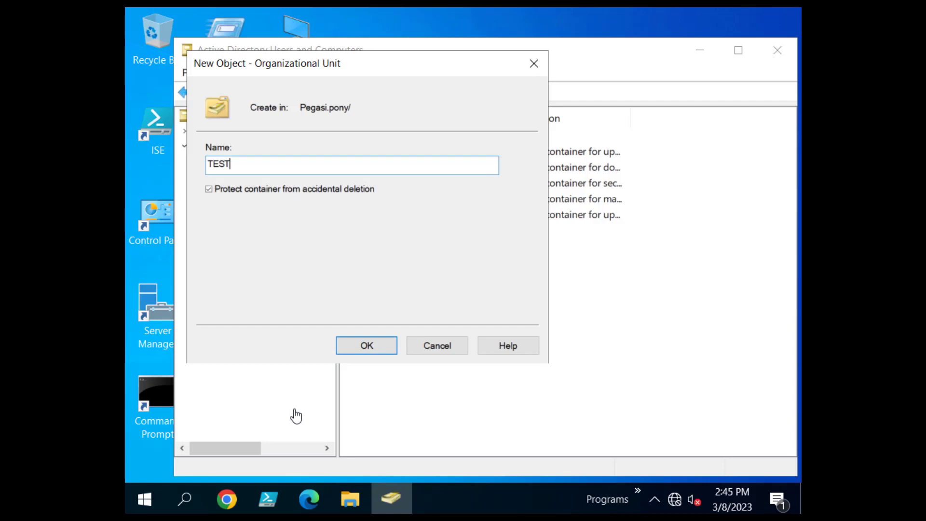
{"action": "key", "text": "Return"}
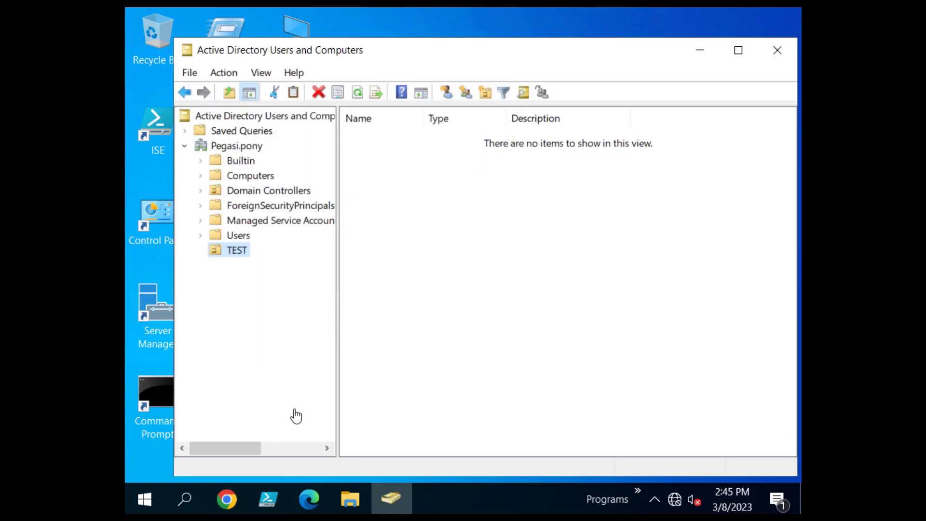
{"action": "right_click", "coordinate": [242, 251]}
Start a new user in TEST with first name and logon name TestUser1.
{"action": "mouse_move", "coordinate": [309, 284]}
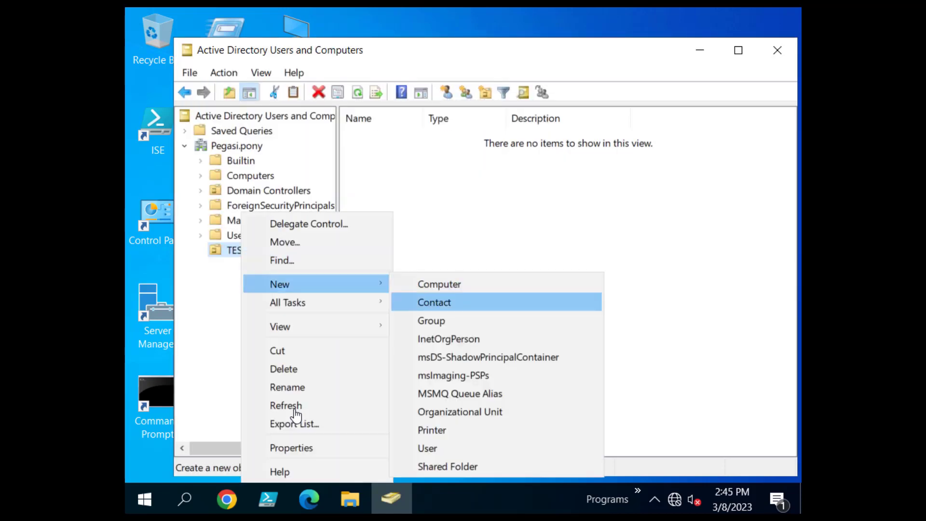
{"action": "left_click", "coordinate": [427, 448]}
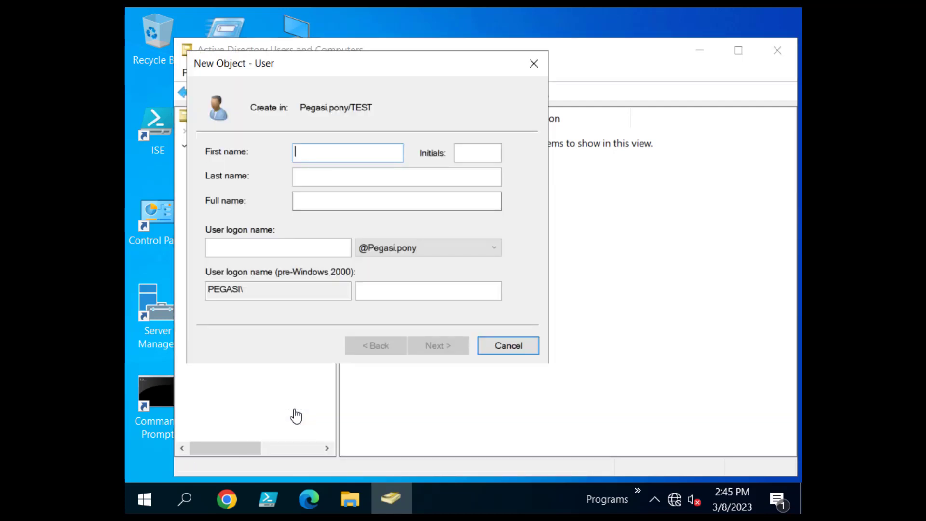
{"action": "type", "text": "Tes"}
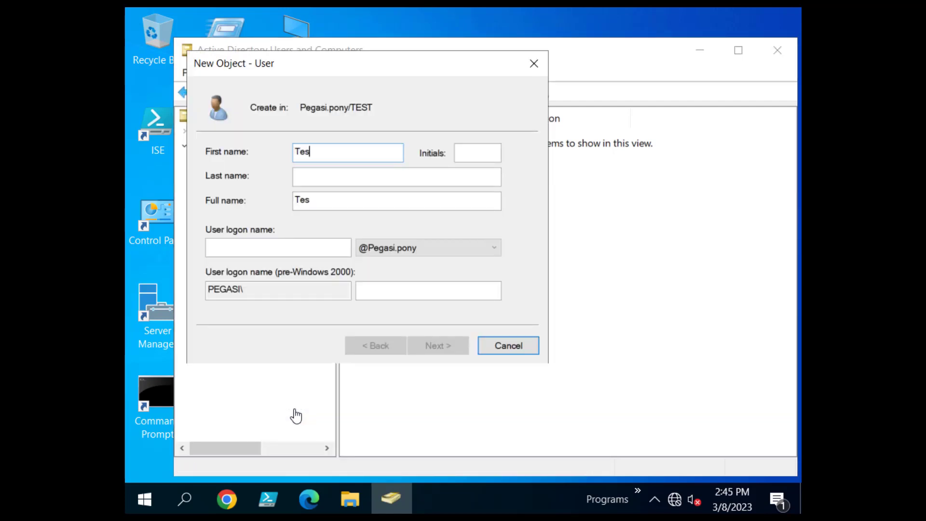
{"action": "type", "text": "tUserq"}
{"action": "key", "text": "BackSpace"}
{"action": "type", "text": "1"}
{"action": "key", "text": "ctrl+a"}
{"action": "key", "text": "ctrl+c"}
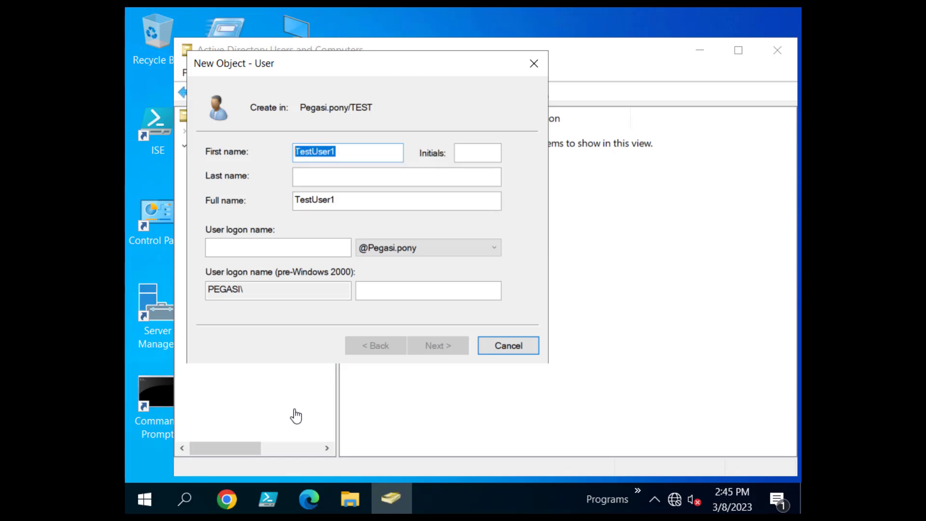
{"action": "key", "text": "Tab"}
{"action": "key", "text": "Tab"}
{"action": "key", "text": "Tab"}
{"action": "key", "text": "Tab"}
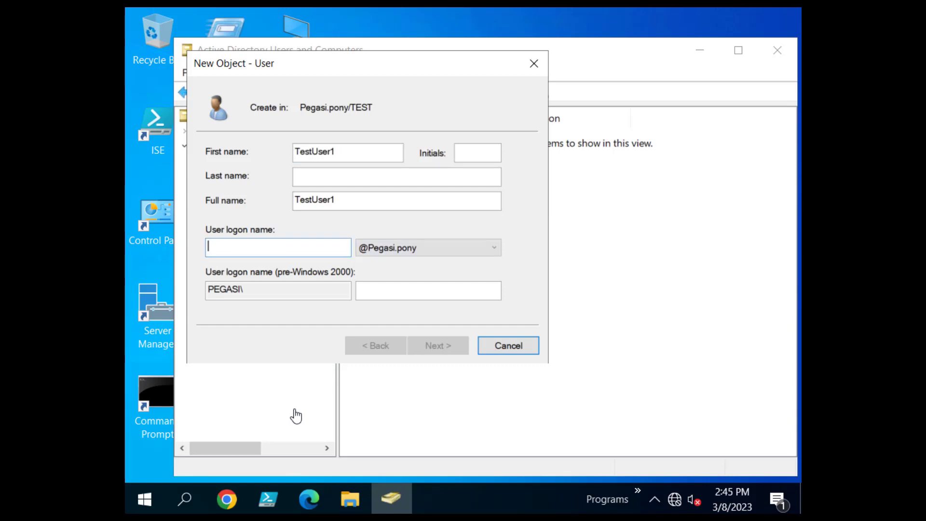
{"action": "key", "text": "ctrl+v"}
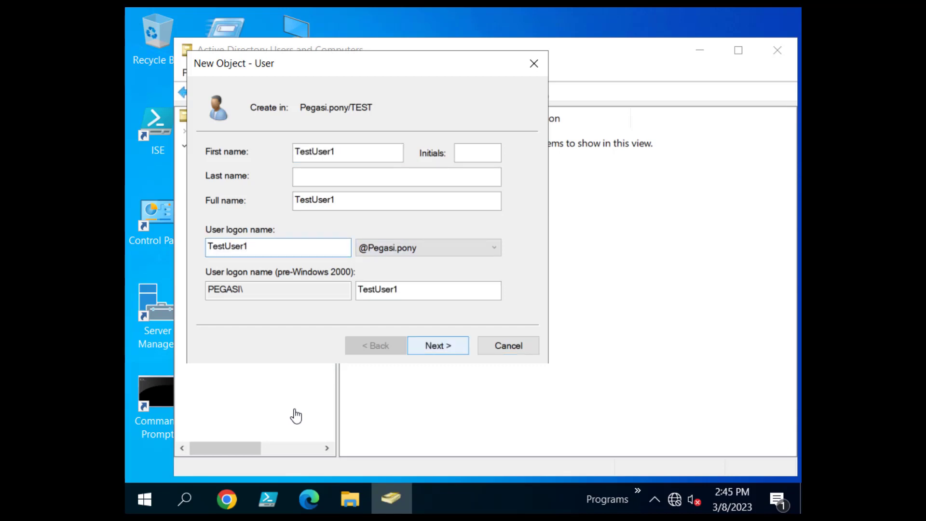
{"action": "key", "text": "Return"}
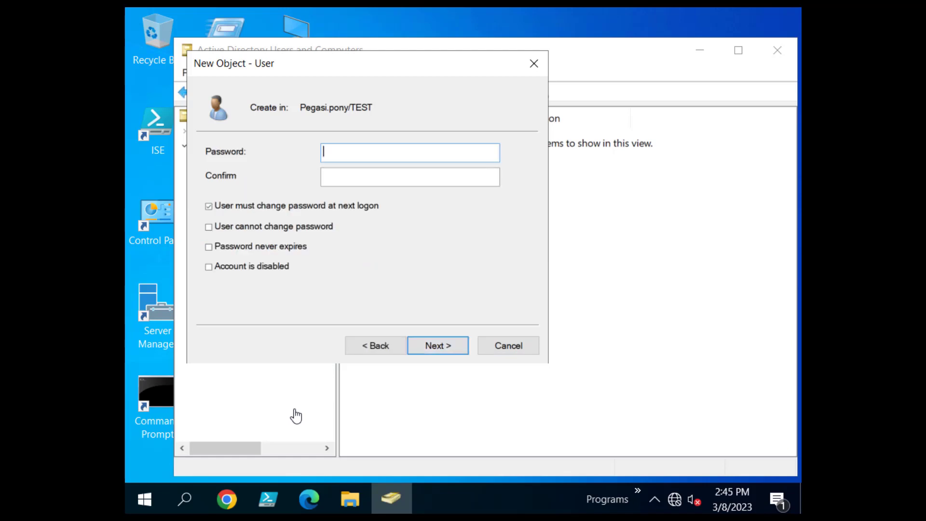
Enter and confirm the user's password, clear must-change-at-next-logon, and finish the wizard.
{"action": "type", "text": "P@ssw0rd"}
{"action": "key", "text": "Tab"}
{"action": "type", "text": "P@ssw0rd"}
{"action": "key", "text": "Tab"}
{"action": "key", "text": "space"}
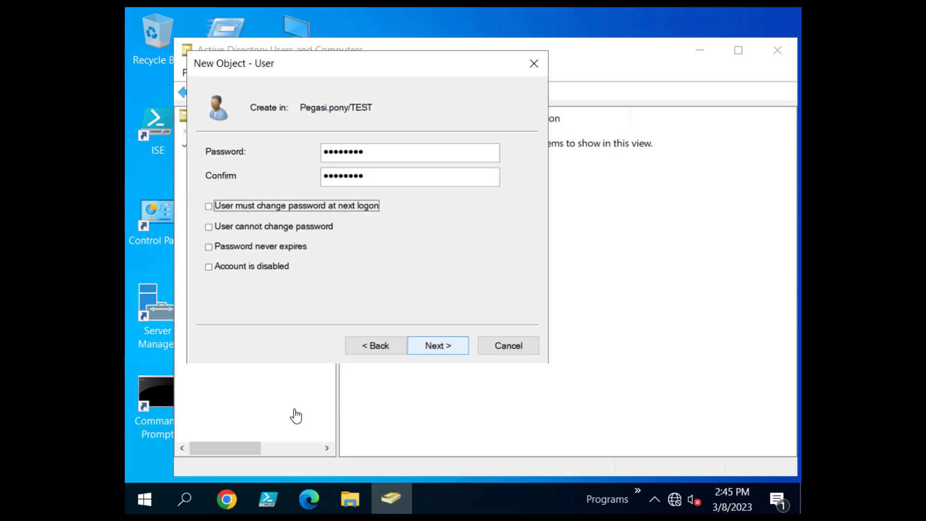
{"action": "key", "text": "Return"}
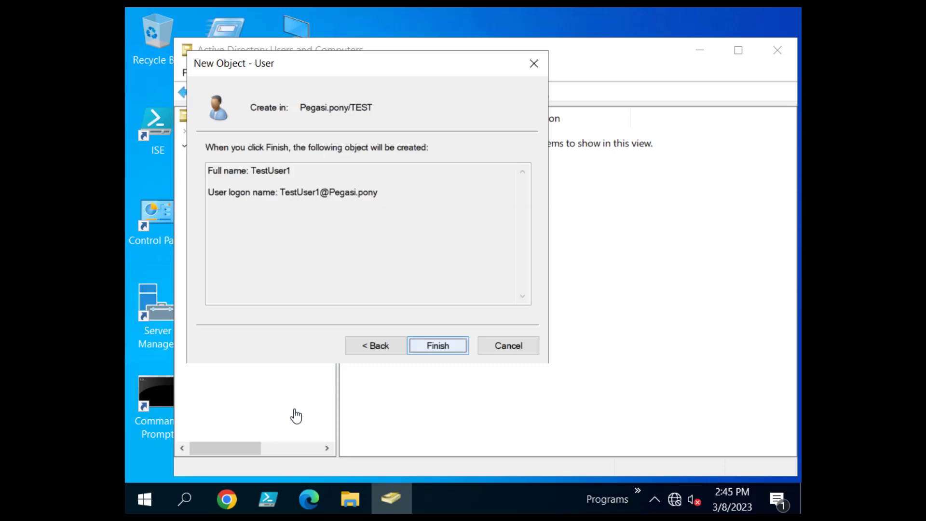
{"action": "key", "text": "Return"}
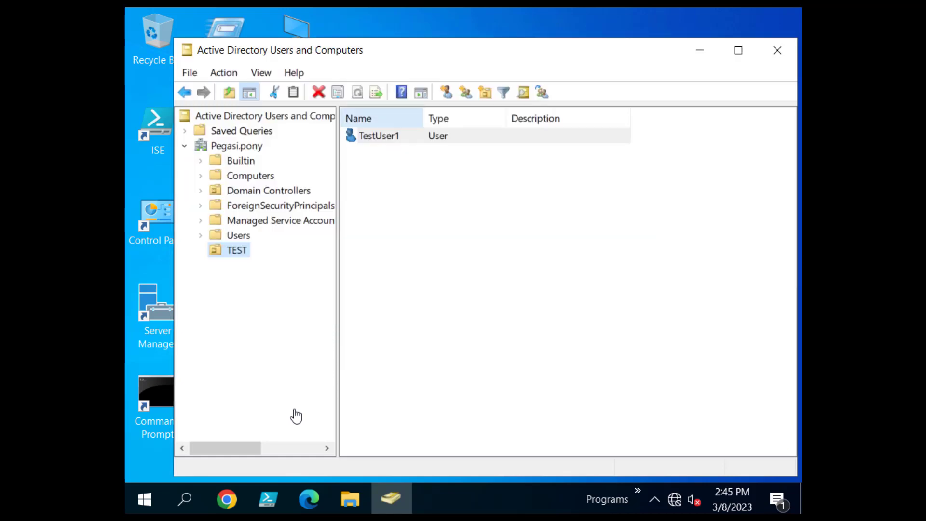
{"action": "double_click", "coordinate": [379, 136]}
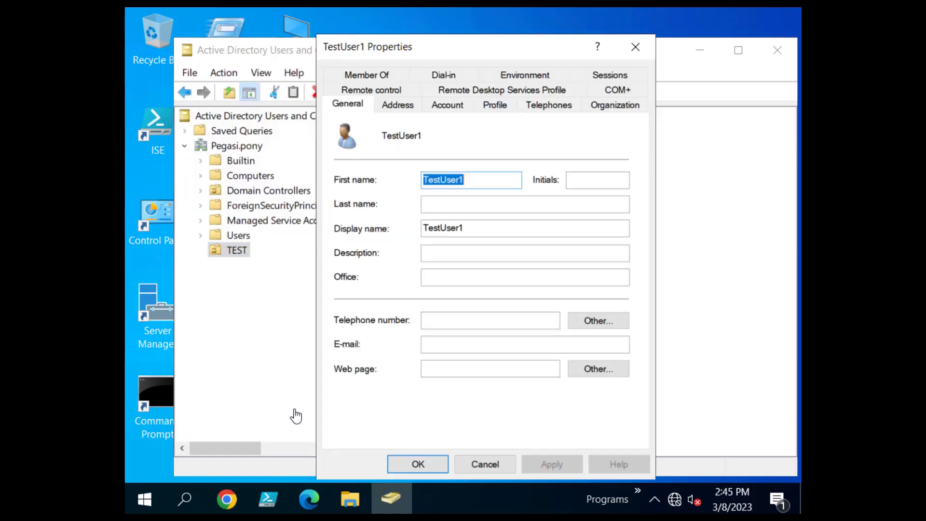
{"action": "left_click", "coordinate": [404, 105]}
{"action": "left_click", "coordinate": [447, 105]}
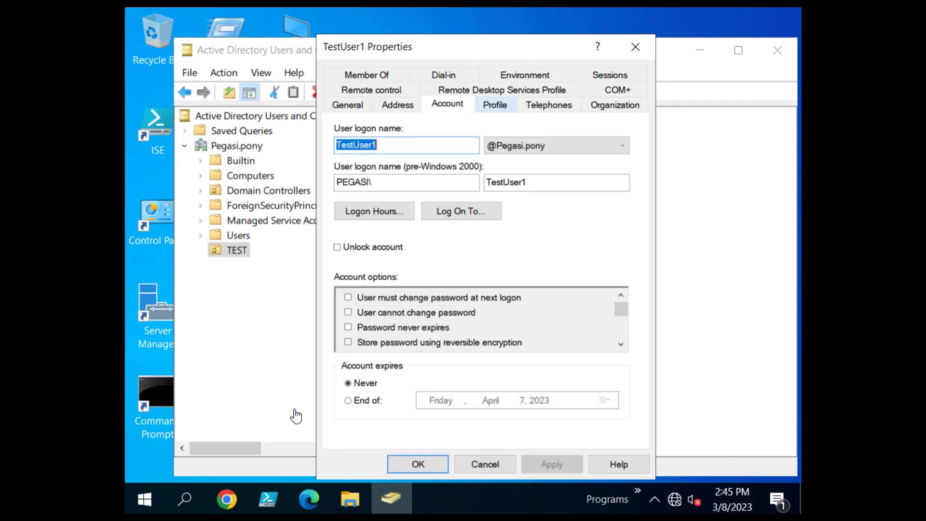
{"action": "left_click", "coordinate": [495, 104]}
{"action": "left_click", "coordinate": [549, 105]}
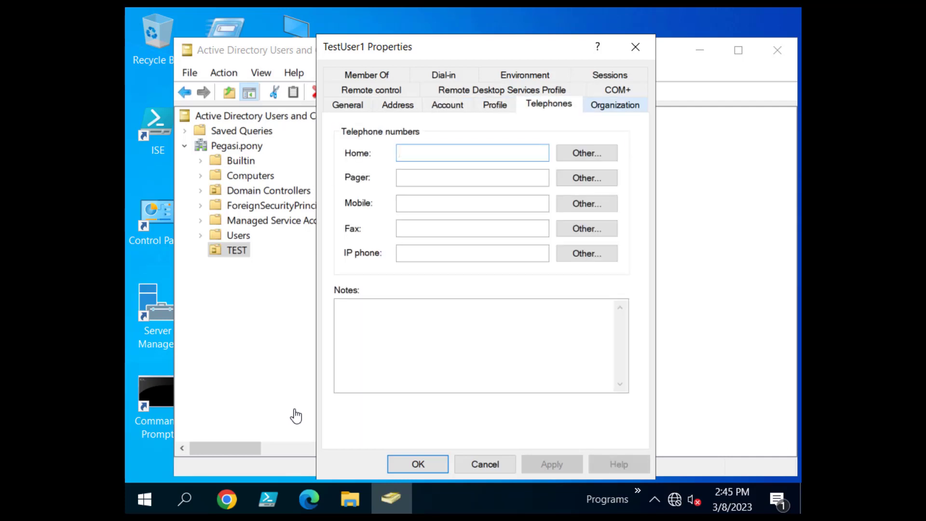
{"action": "left_click", "coordinate": [615, 105]}
{"action": "left_click", "coordinate": [617, 90]}
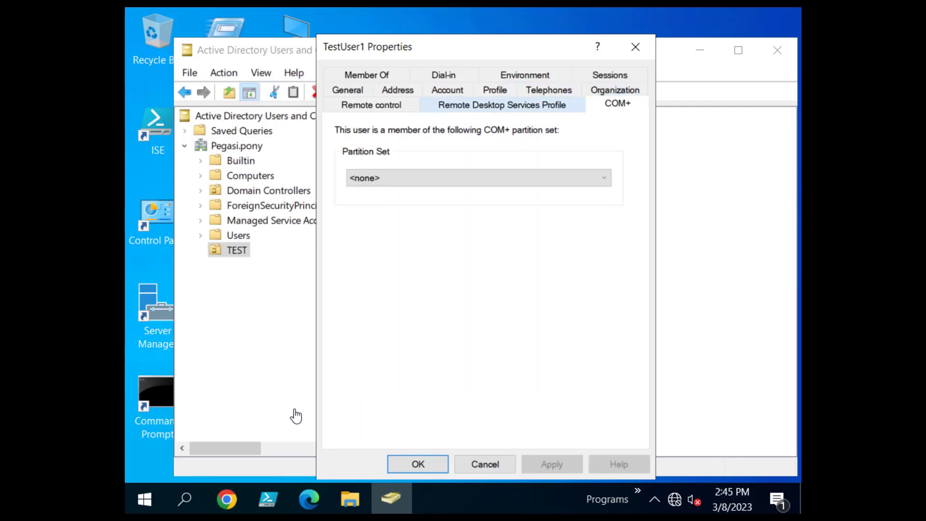
{"action": "left_click", "coordinate": [501, 104]}
{"action": "left_click", "coordinate": [371, 105]}
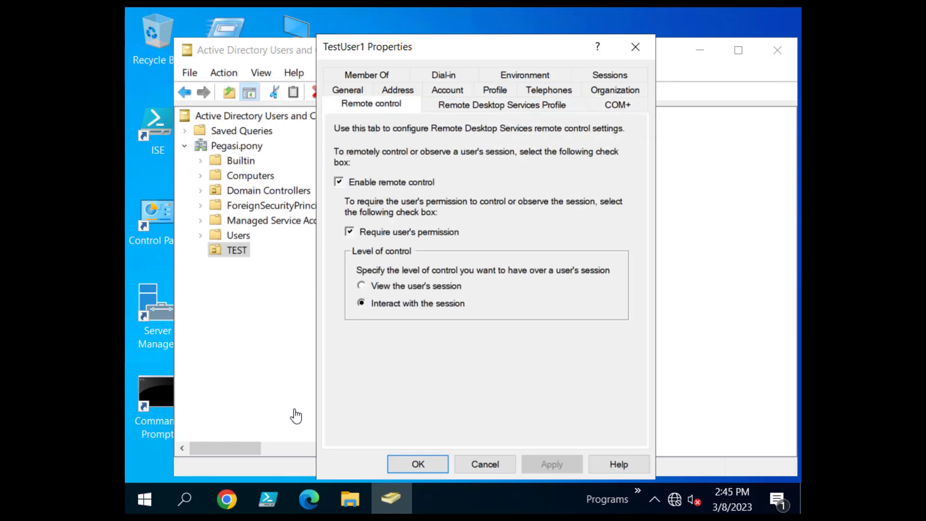
{"action": "left_click", "coordinate": [367, 75]}
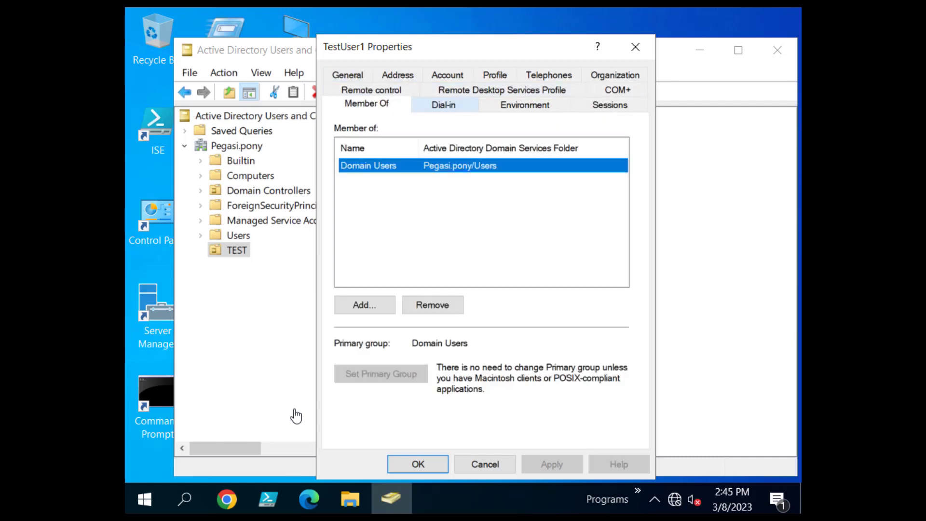
{"action": "left_click", "coordinate": [443, 104]}
{"action": "left_click", "coordinate": [525, 104]}
{"action": "left_click", "coordinate": [610, 105]}
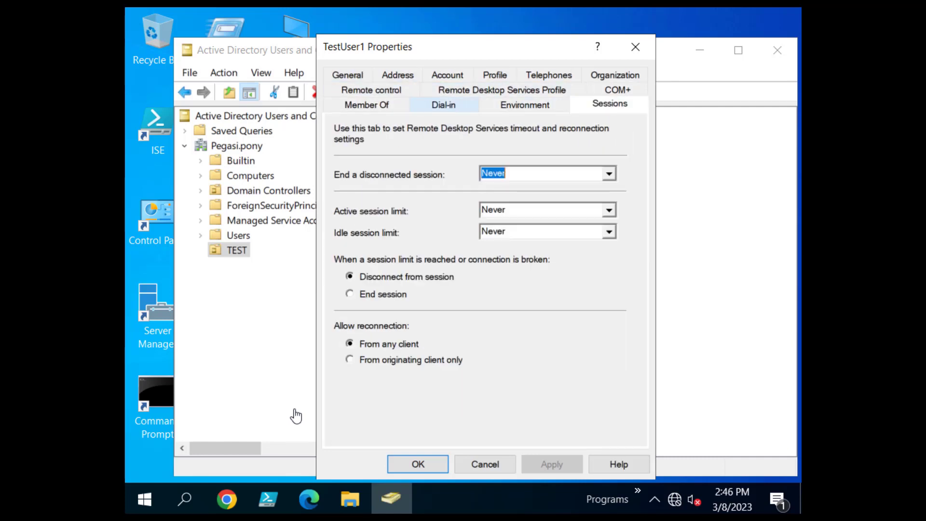
{"action": "left_click", "coordinate": [367, 104]}
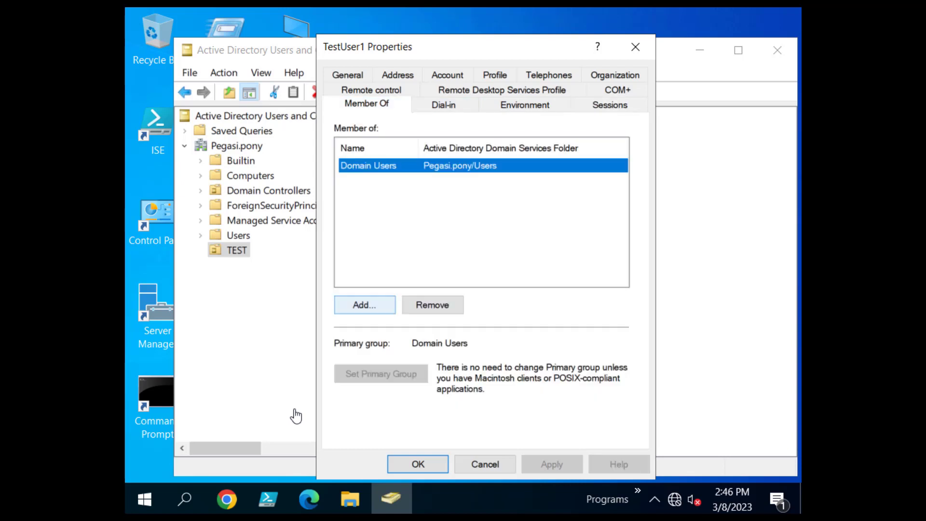
{"action": "left_click", "coordinate": [365, 305]}
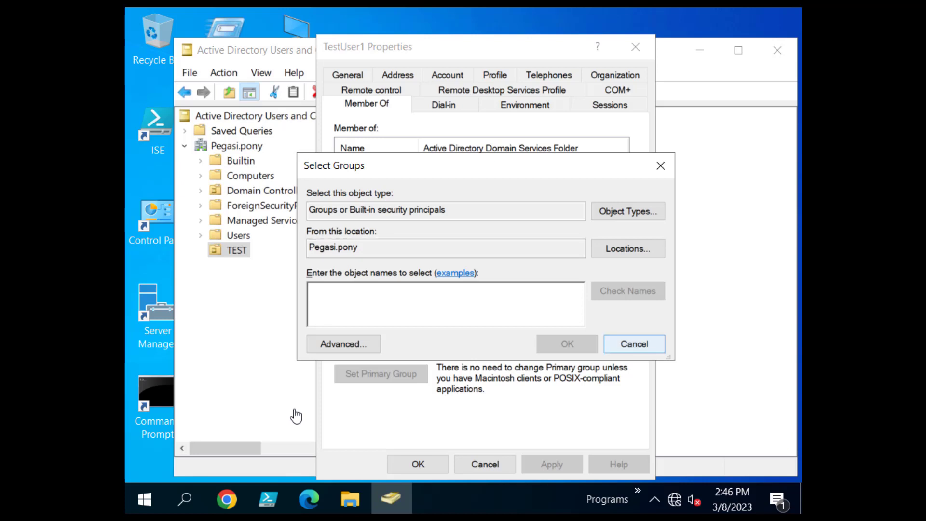
{"action": "key", "text": "Escape"}
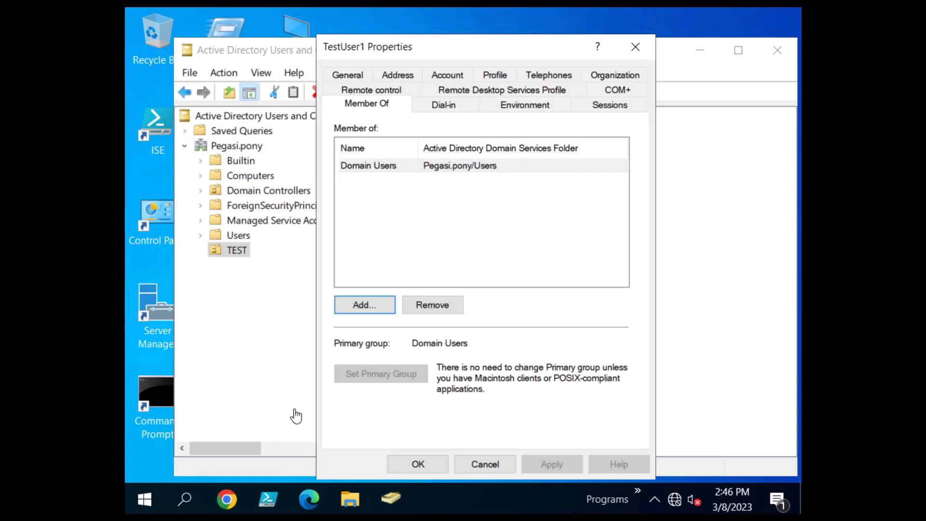
{"action": "key", "text": "Escape"}
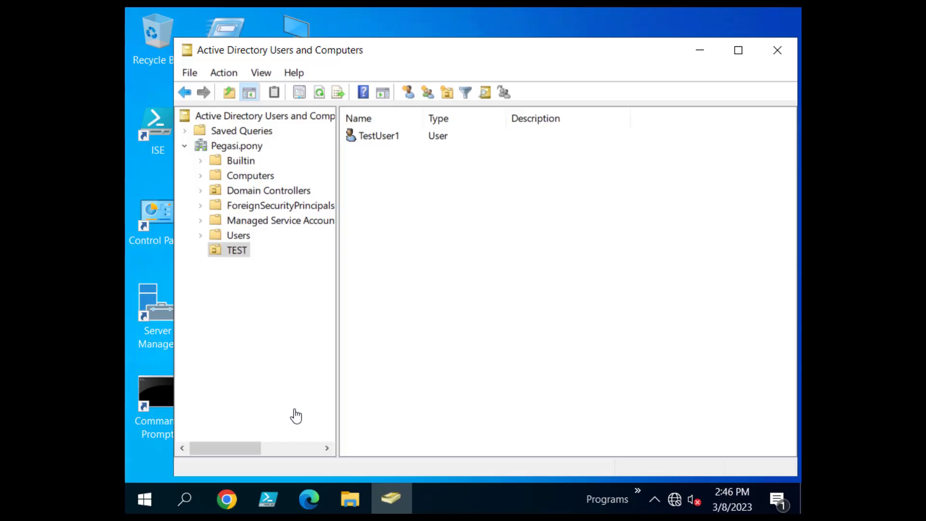
Add a new Global Security group named TestGroup to the TEST OU.
{"action": "right_click", "coordinate": [237, 250]}
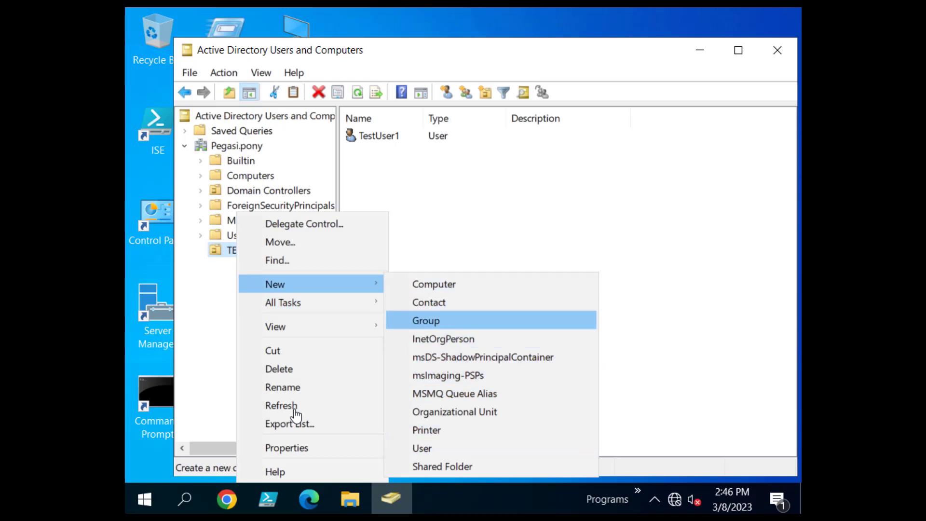
{"action": "key", "text": "Return"}
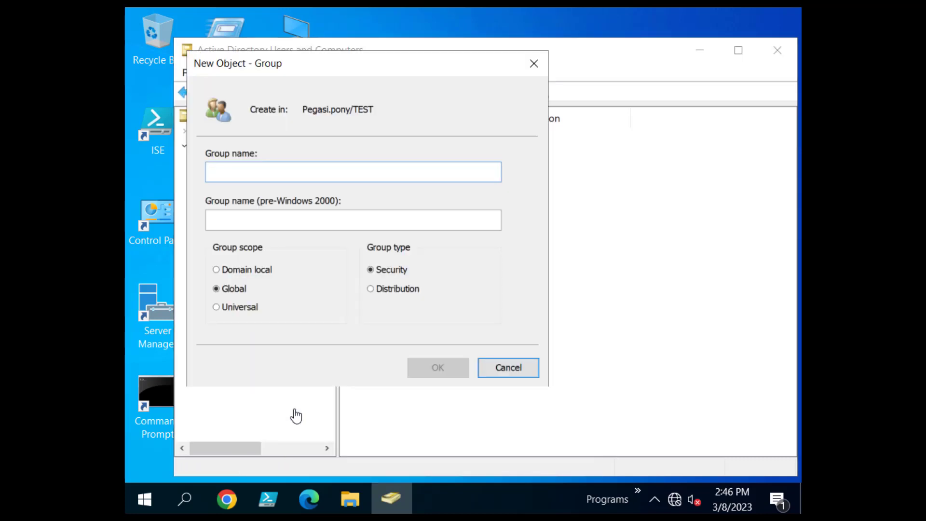
{"action": "type", "text": "TestGrou"}
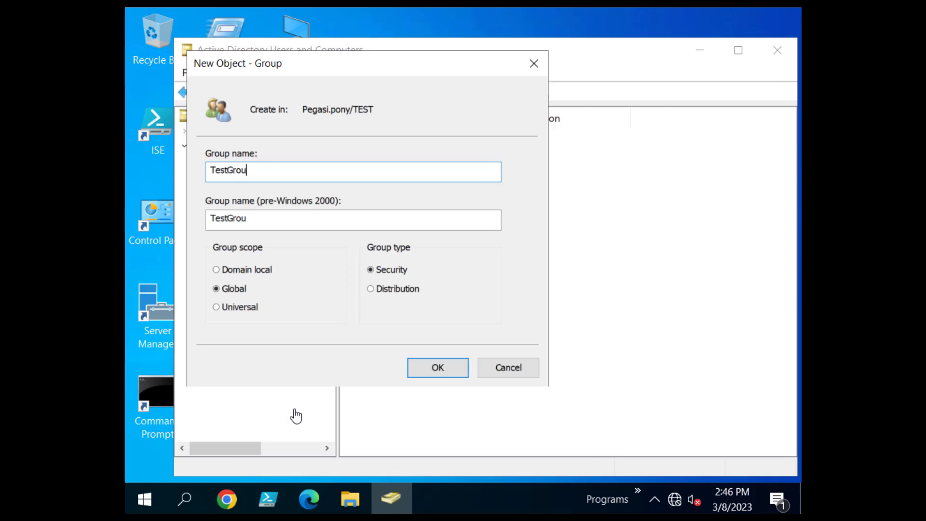
{"action": "type", "text": "p"}
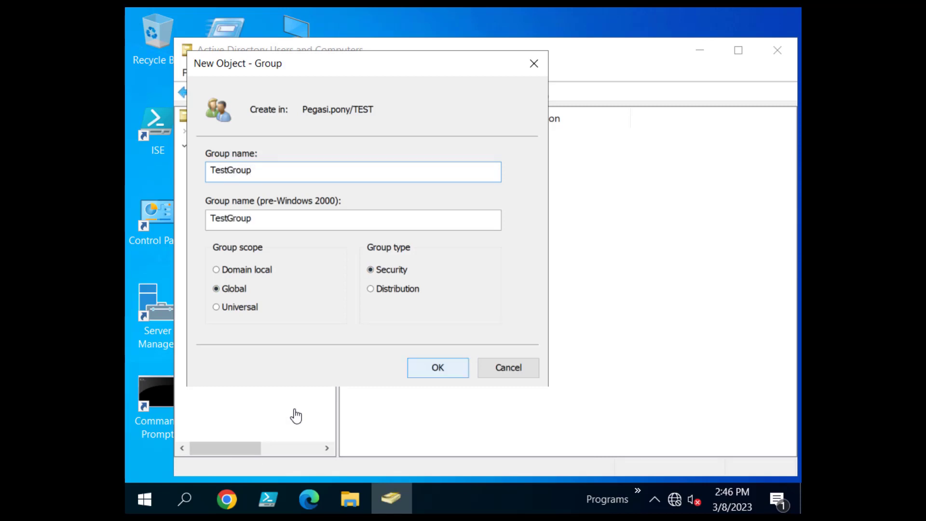
{"action": "key", "text": "Return"}
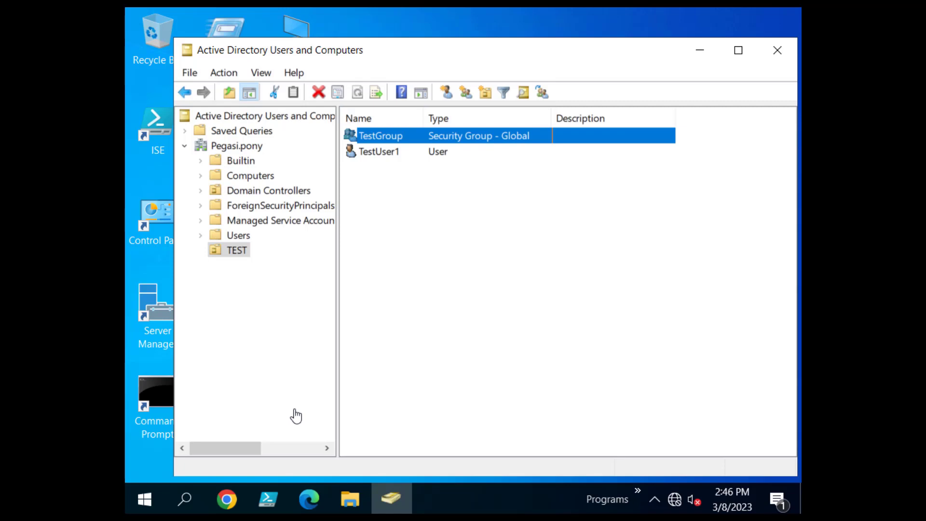
Add TestGroup to TestUser1's Member Of list and apply the change.
{"action": "double_click", "coordinate": [379, 152]}
{"action": "left_click", "coordinate": [366, 75]}
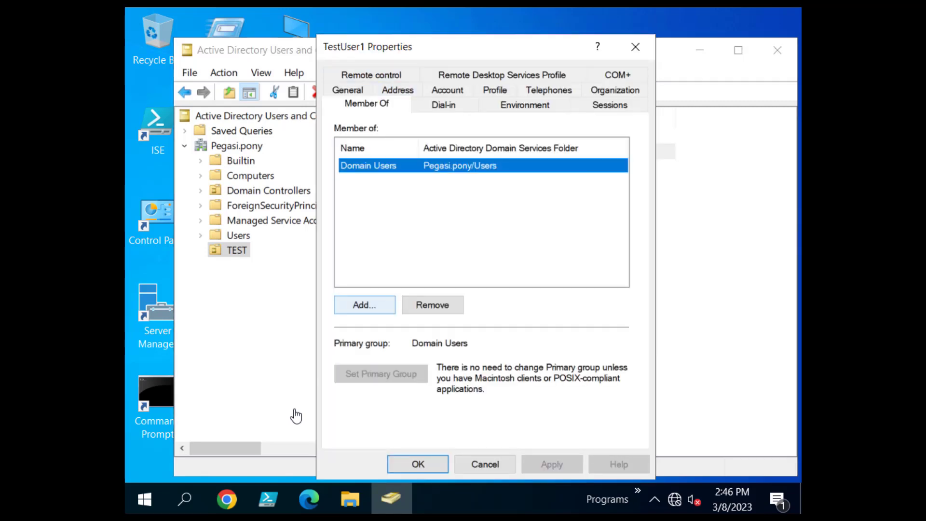
{"action": "left_click", "coordinate": [364, 304]}
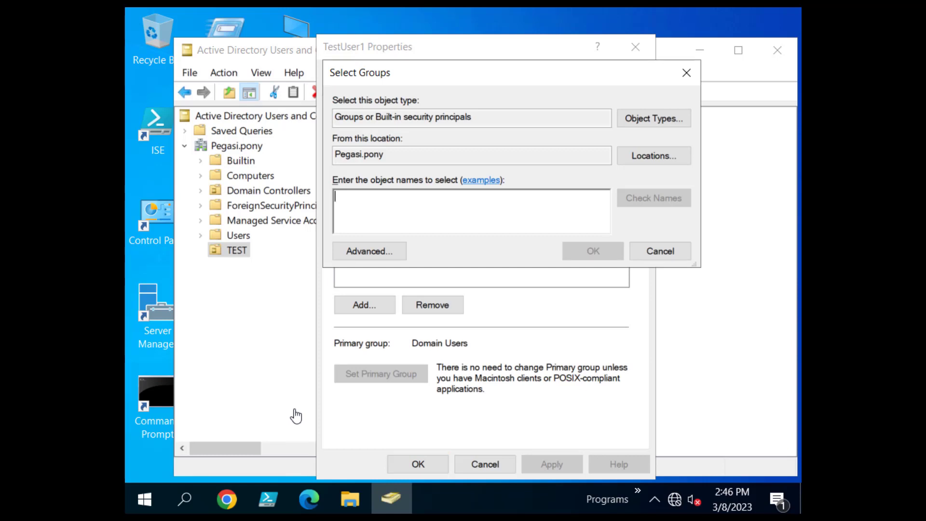
{"action": "type", "text": "Test"}
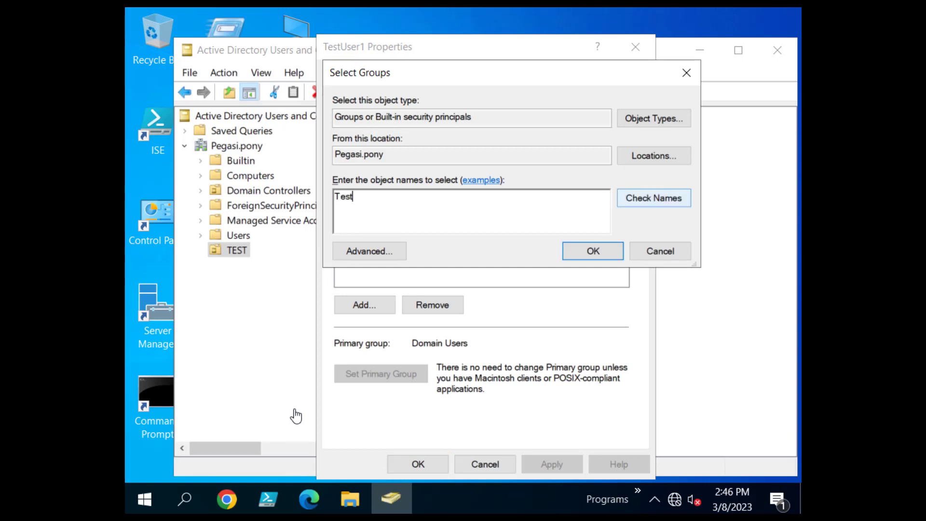
{"action": "type", "text": "Group"}
{"action": "left_click", "coordinate": [654, 198]}
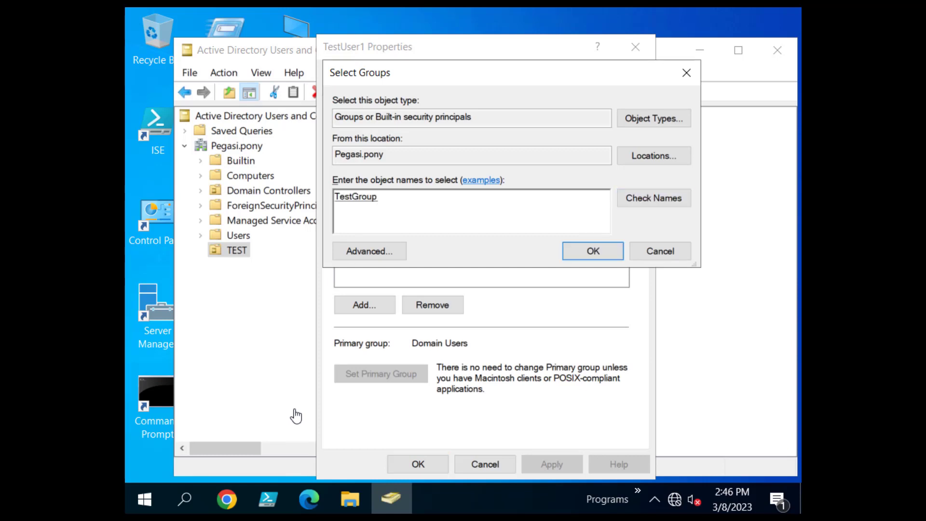
{"action": "left_click", "coordinate": [592, 251]}
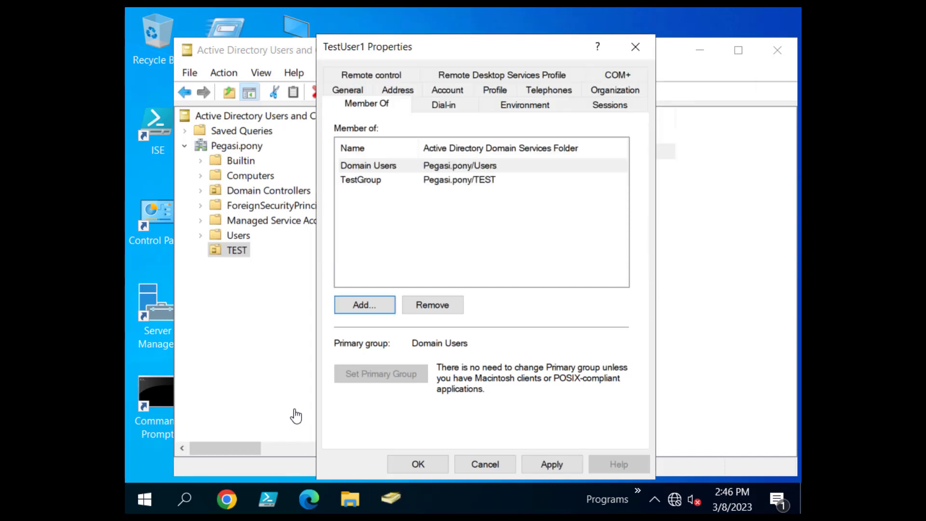
{"action": "left_click", "coordinate": [552, 464]}
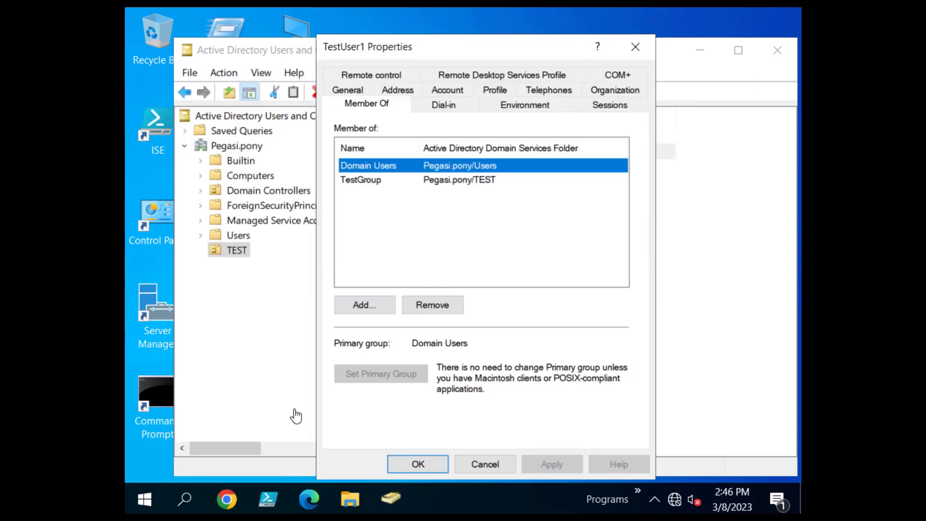
{"action": "key", "text": "Down"}
{"action": "key", "text": "Return"}
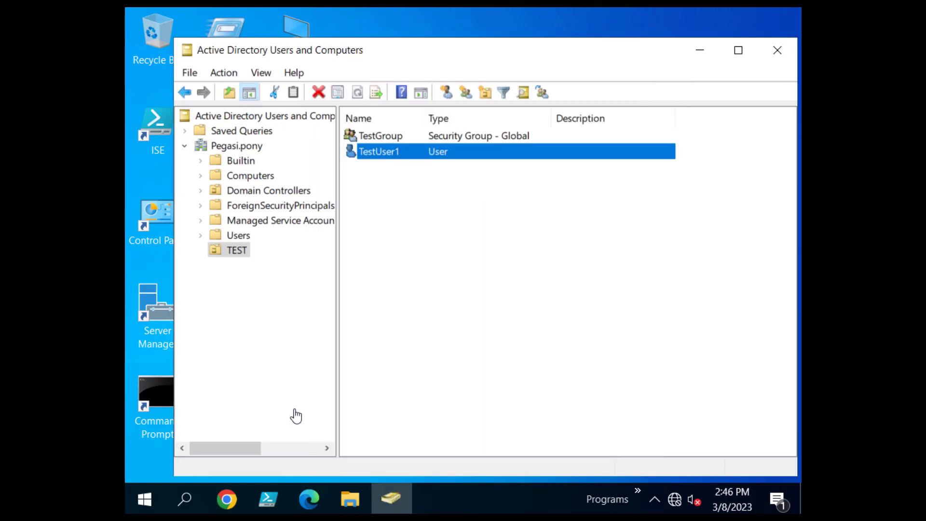
Verify TestUser1 appears in TestGroup's Members and the membership on the user, then close ADUC.
{"action": "key", "text": "Up"}
{"action": "key", "text": "Return"}
{"action": "key", "text": "ctrl+Tab"}
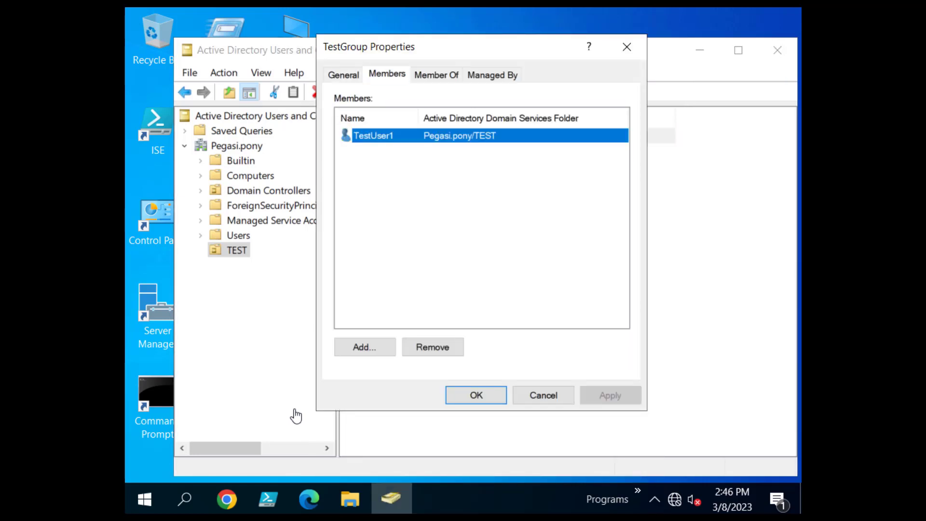
{"action": "key", "text": "Escape"}
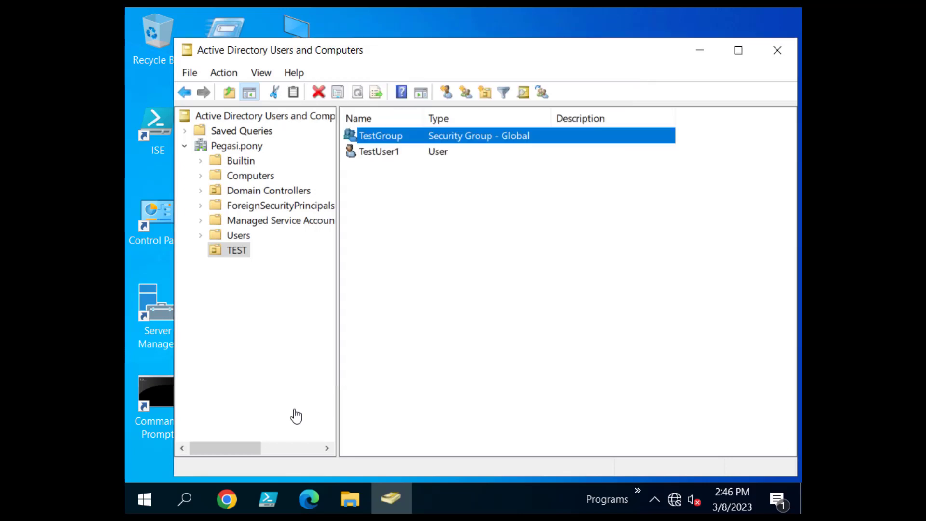
{"action": "key", "text": "Down"}
{"action": "key", "text": "Return"}
{"action": "key", "text": "ctrl+shift+Tab"}
{"action": "key", "text": "ctrl+shift+Tab"}
{"action": "key", "text": "ctrl+shift+Tab"}
{"action": "key", "text": "ctrl+shift+Tab"}
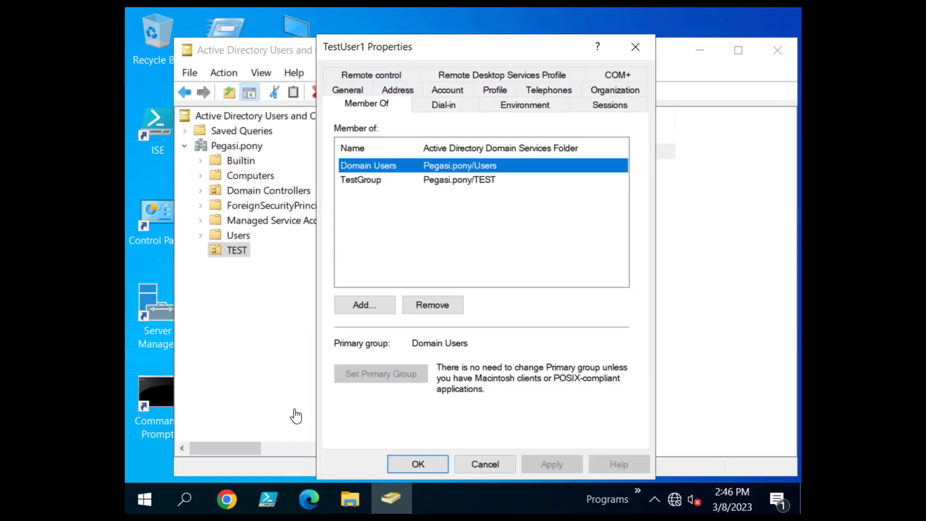
{"action": "key", "text": "Return"}
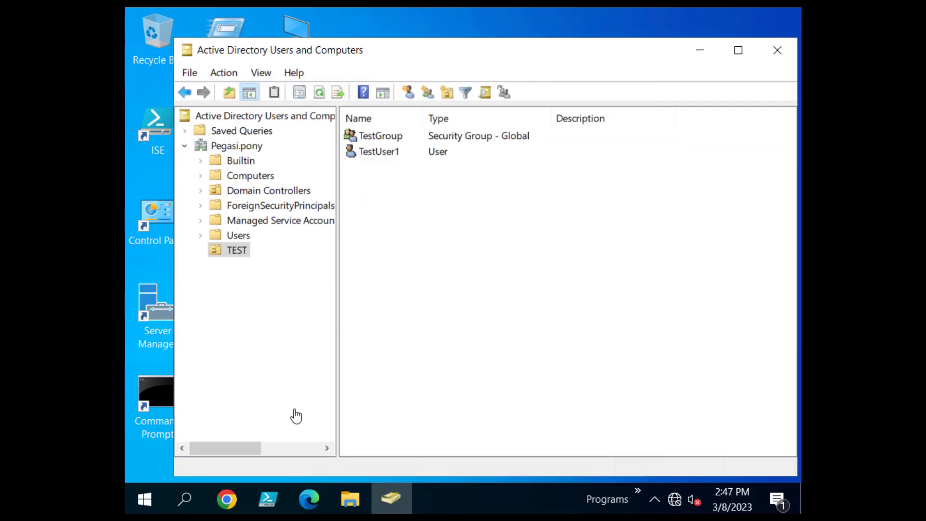
{"action": "key", "text": "alt+F4"}
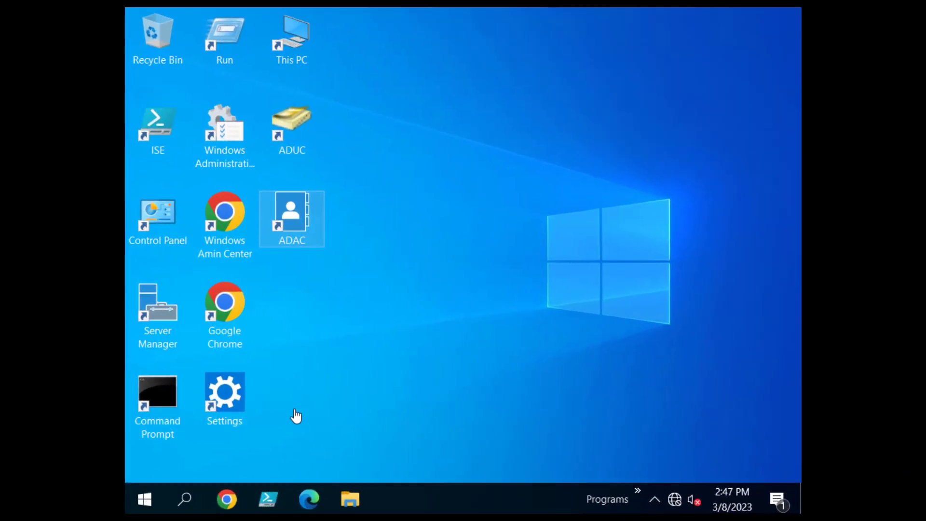
Launch Active Directory Administrative Center and maximize its window.
{"action": "double_click", "coordinate": [292, 218]}
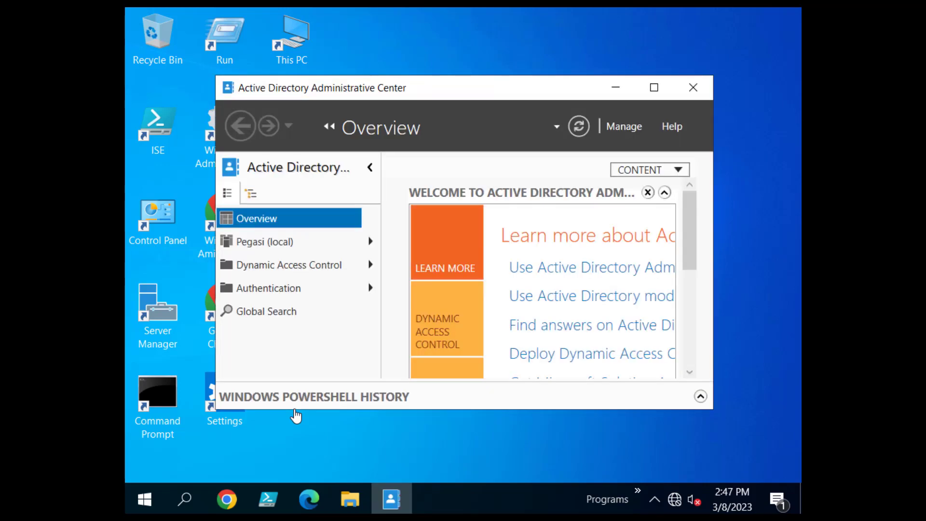
{"action": "left_click", "coordinate": [654, 87]}
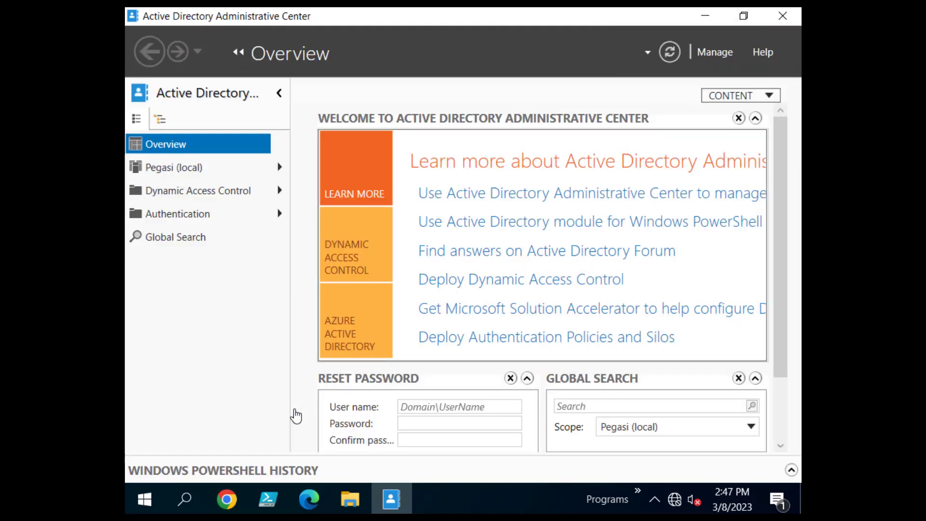
{"action": "left_click", "coordinate": [279, 93]}
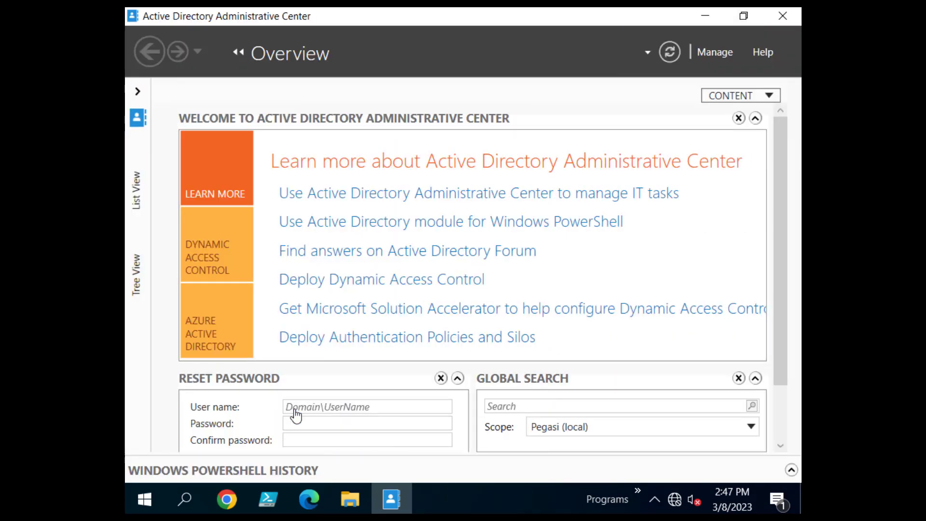
{"action": "left_click", "coordinate": [137, 91]}
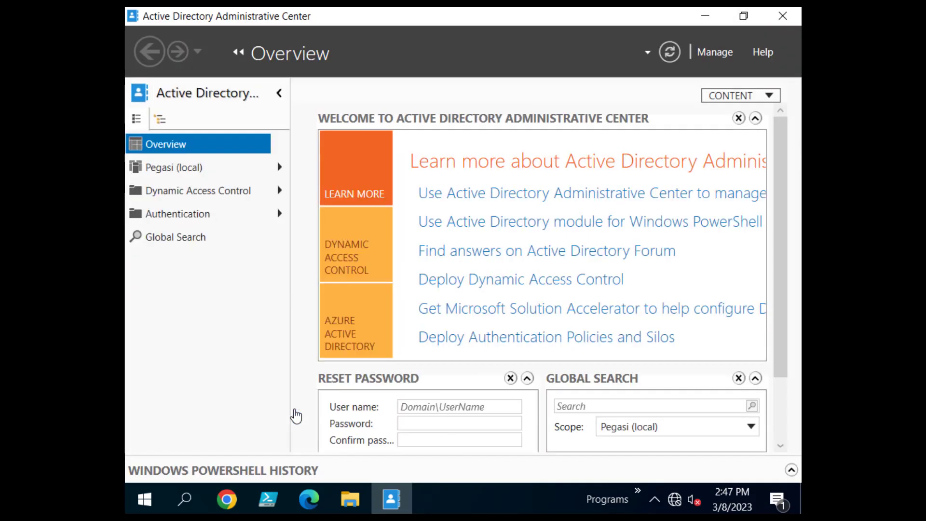
Filter Pegasi (local) by 'Test', open the TEST OU and select TestUser1.
{"action": "left_click", "coordinate": [174, 167]}
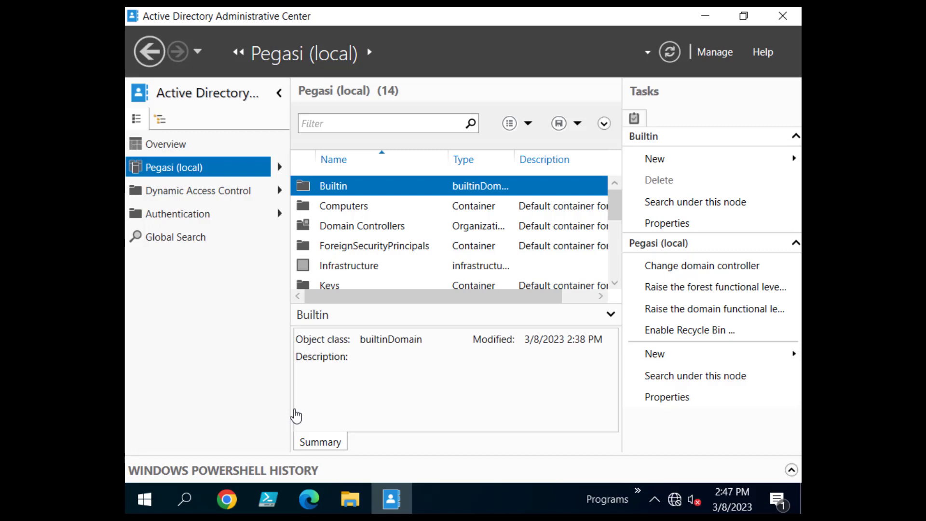
{"action": "type", "text": "Test"}
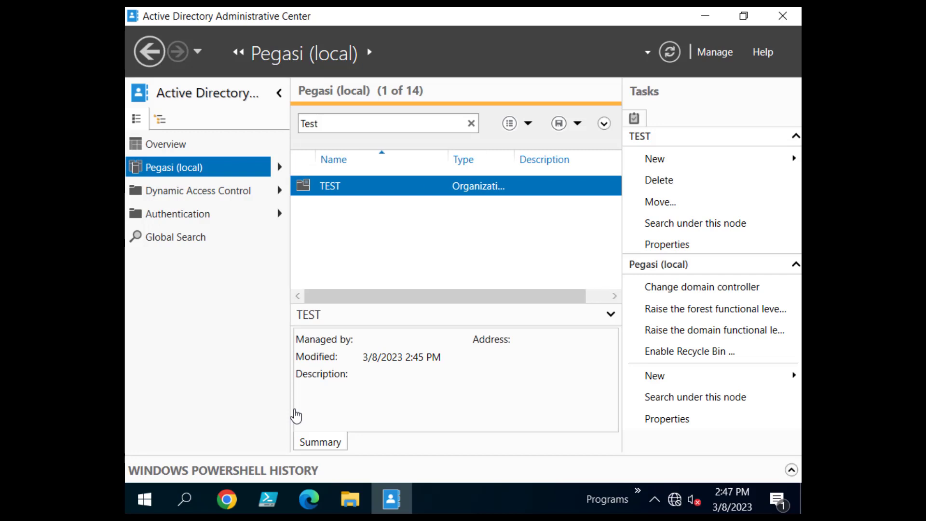
{"action": "key", "text": "Return"}
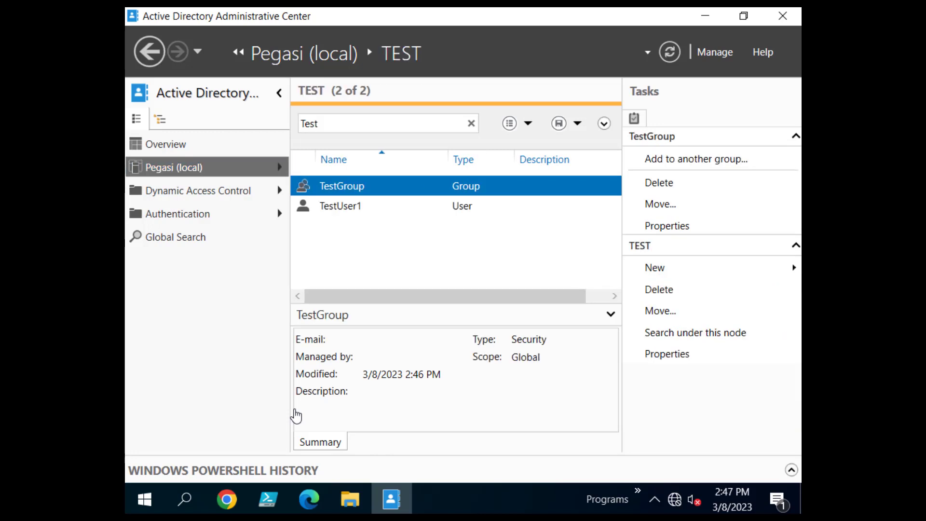
{"action": "key", "text": "Down"}
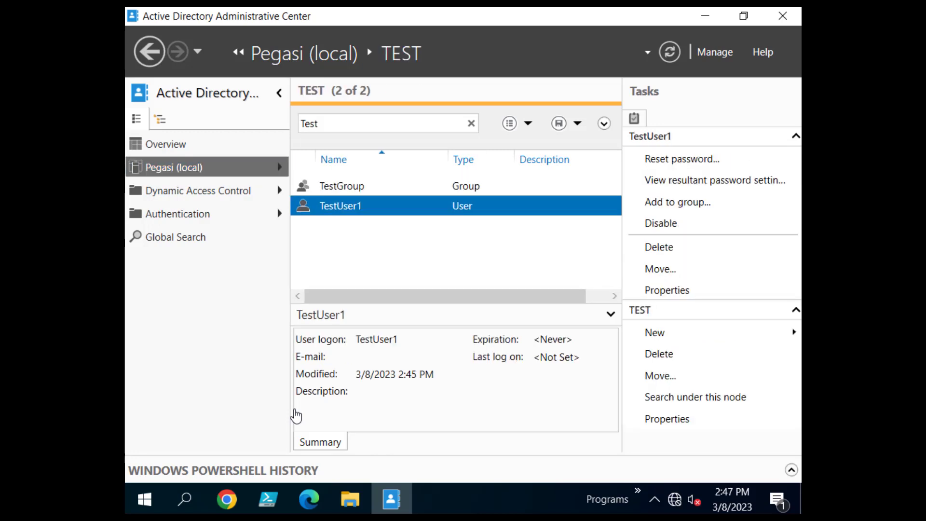
{"action": "key", "text": "Return"}
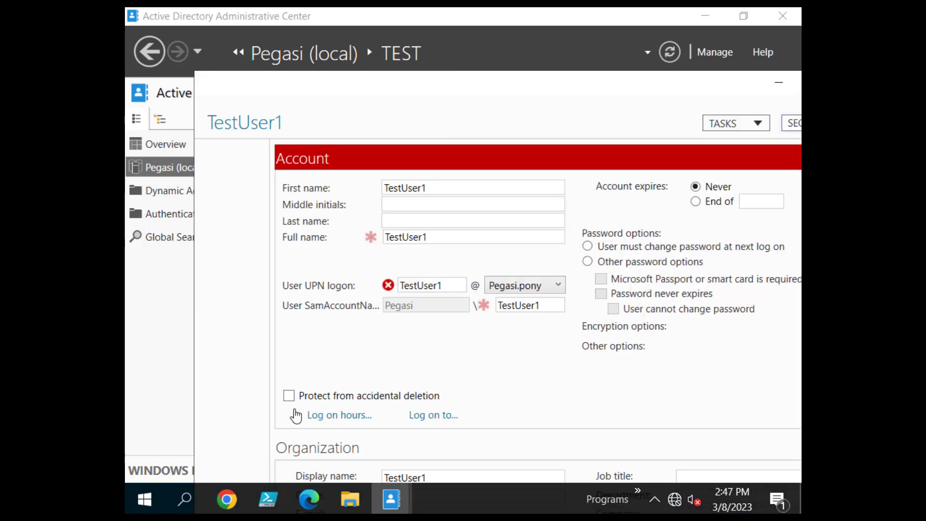
{"action": "left_click_drag", "start_coordinate": [425, 82], "coordinate": [354, 40]}
{"action": "scroll", "coordinate": [296, 416], "scroll_direction": "down", "scroll_amount": 5}
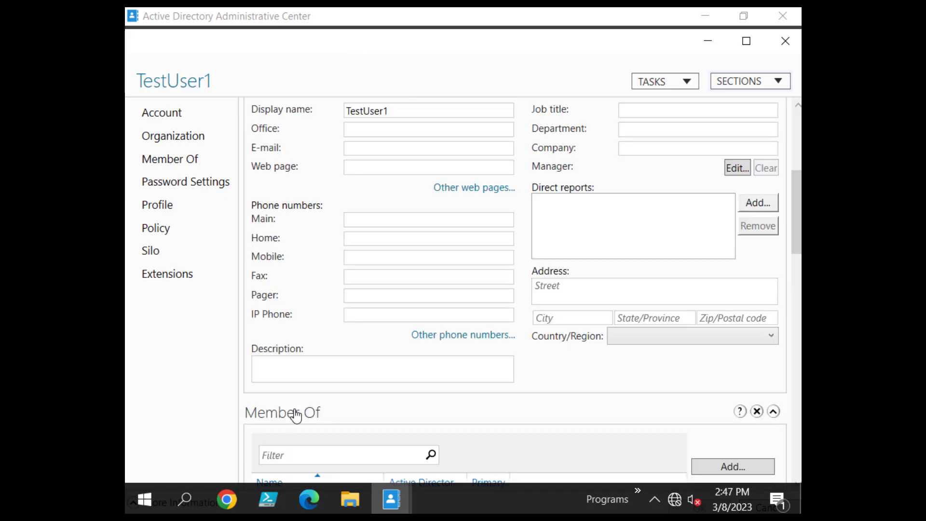
{"action": "scroll", "coordinate": [297, 416], "scroll_direction": "up", "scroll_amount": 5}
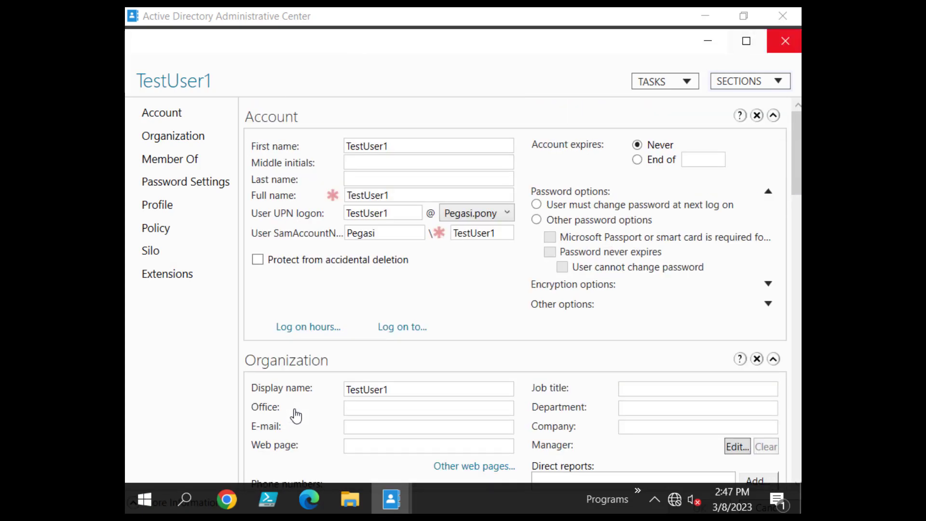
{"action": "left_click", "coordinate": [785, 41]}
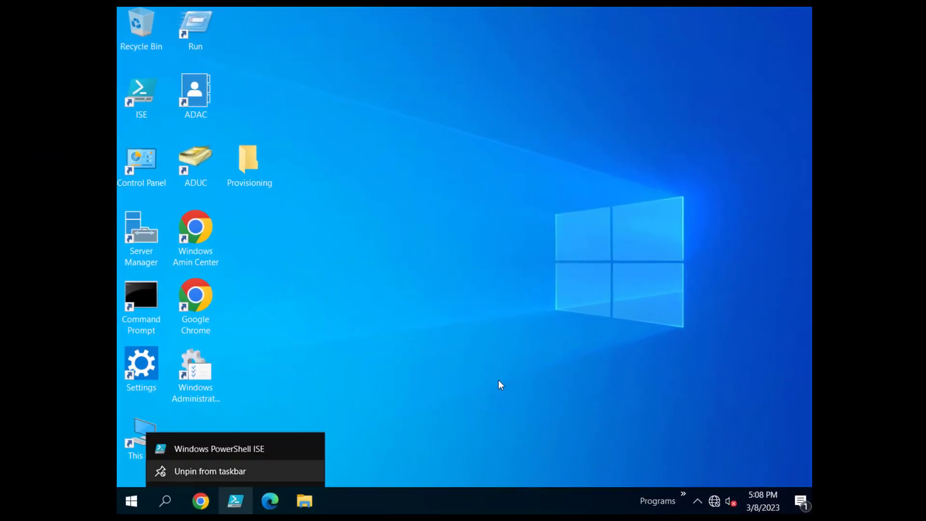
Launch PowerShell ISE as administrator, maximize it, and close the empty Untitled1.ps1.
{"action": "right_click", "coordinate": [246, 451]}
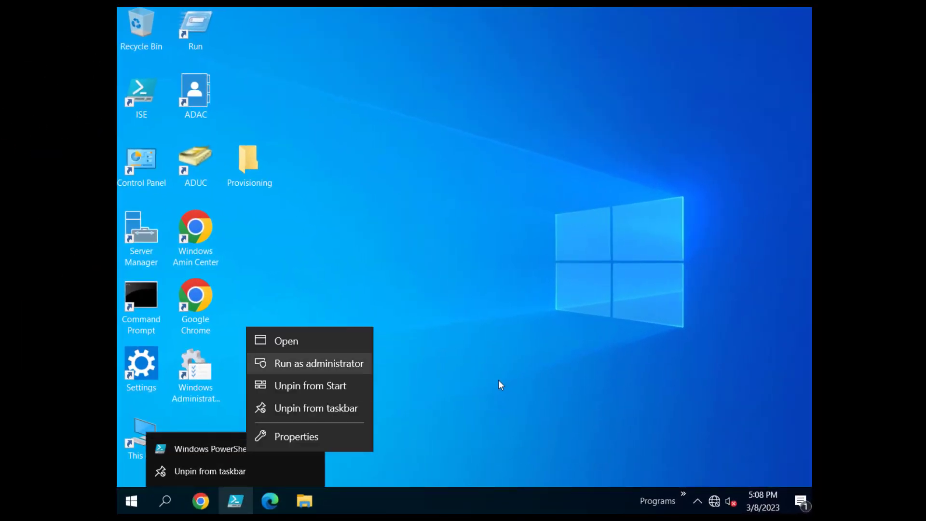
{"action": "key", "text": "Return"}
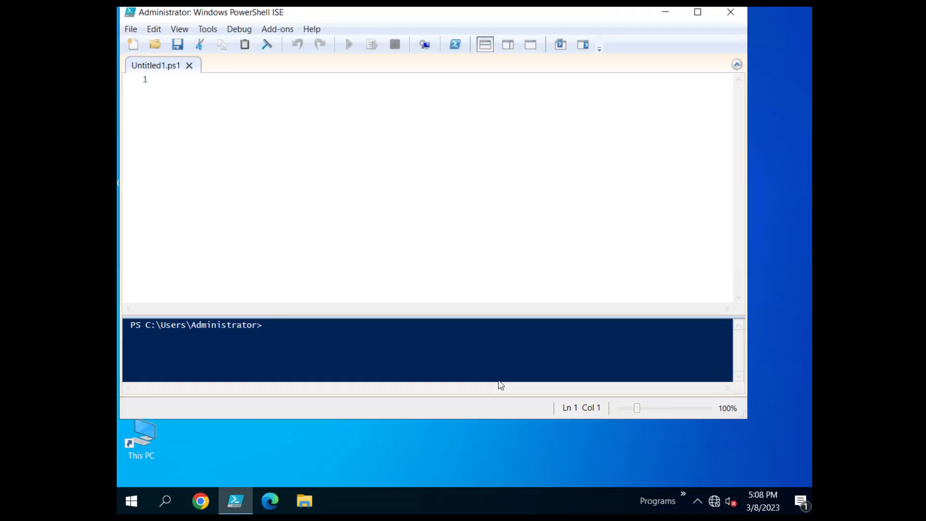
{"action": "left_click", "coordinate": [698, 12]}
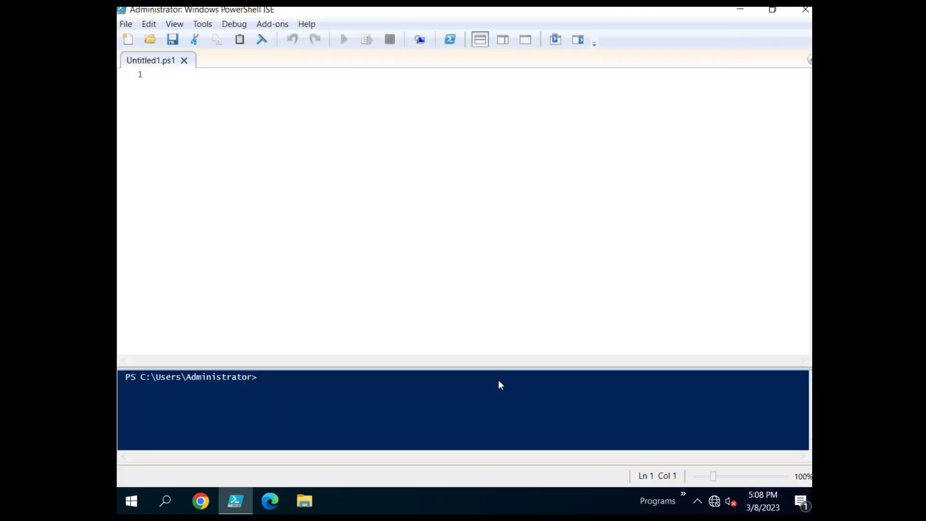
{"action": "left_click", "coordinate": [184, 60]}
Open the Account-Provisioning.ps1 script from the Provisioning folder.
{"action": "left_click", "coordinate": [126, 24]}
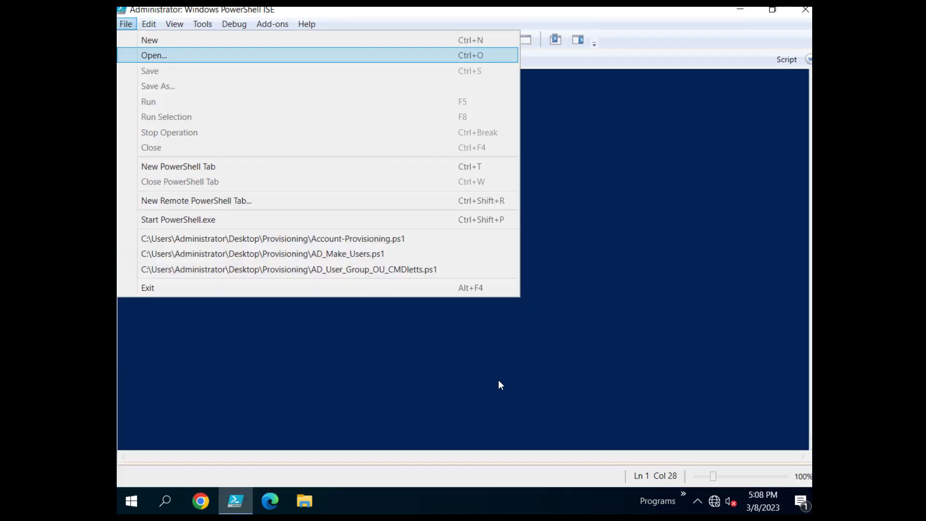
{"action": "key", "text": "Return"}
{"action": "double_click", "coordinate": [305, 134]}
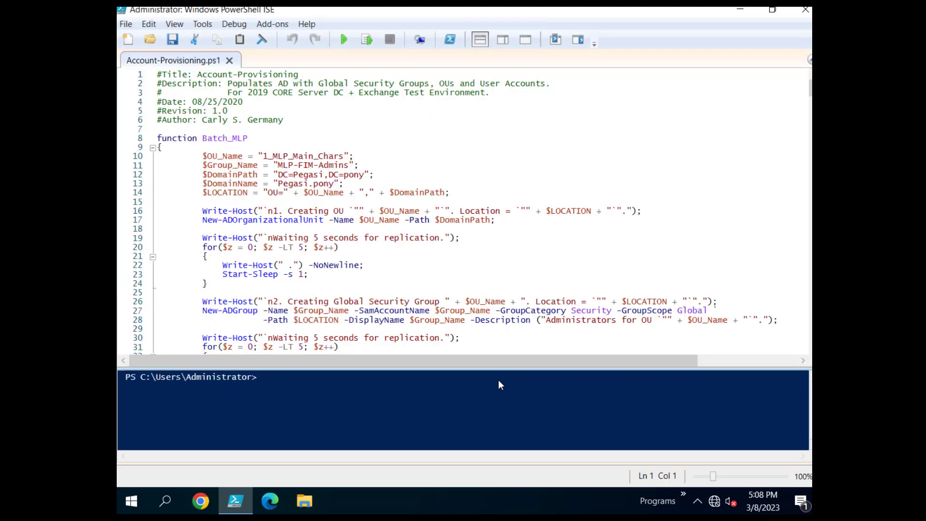
Review the Batch_MLP function name and its five user entries.
{"action": "left_click", "coordinate": [354, 156]}
{"action": "double_click", "coordinate": [224, 138]}
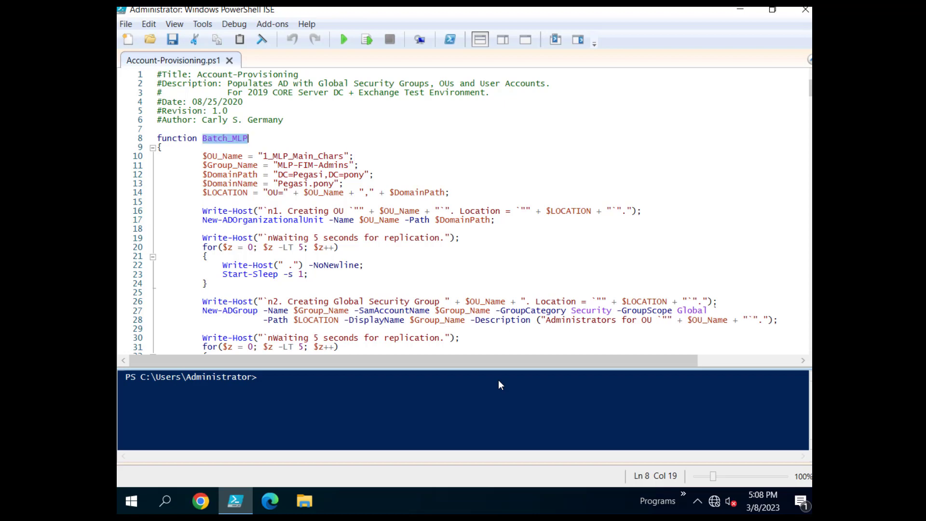
{"action": "scroll", "coordinate": [224, 139], "scroll_direction": "down", "scroll_amount": 8}
{"action": "scroll", "coordinate": [224, 139], "scroll_direction": "down", "scroll_amount": 2}
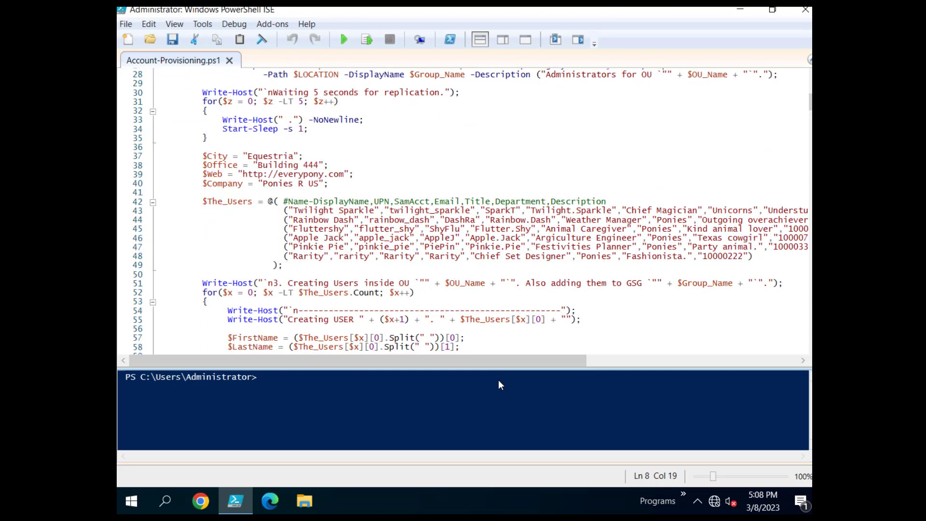
{"action": "double_click", "coordinate": [314, 183]}
{"action": "double_click", "coordinate": [314, 193]}
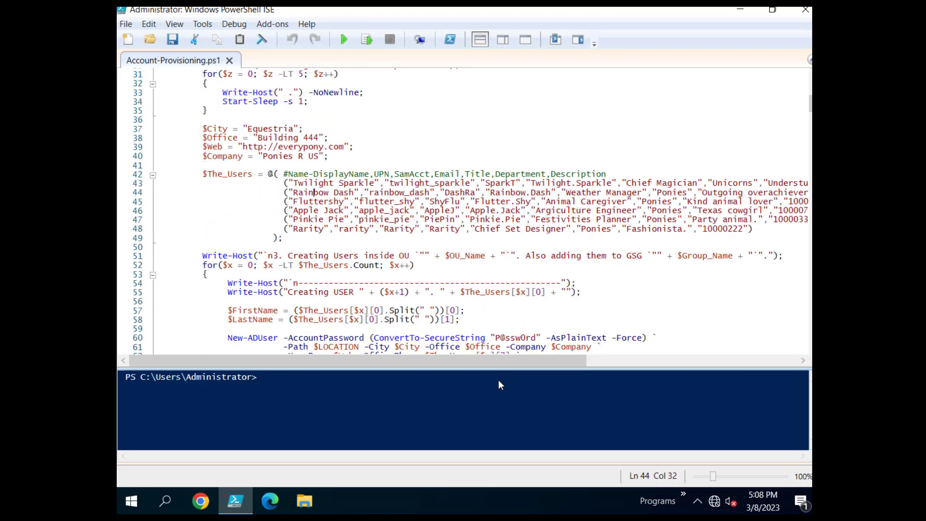
{"action": "double_click", "coordinate": [309, 202]}
{"action": "double_click", "coordinate": [306, 211]}
{"action": "double_click", "coordinate": [309, 229]}
{"action": "mouse_move", "coordinate": [358, 361]}
{"action": "left_mouse_down"}
{"action": "mouse_move", "coordinate": [494, 361]}
{"action": "mouse_move", "coordinate": [358, 360]}
{"action": "left_mouse_up"}
Review the profile share path, home directory path and account-enable setting further down.
{"action": "scroll", "coordinate": [463, 213], "scroll_direction": "down", "scroll_amount": 6}
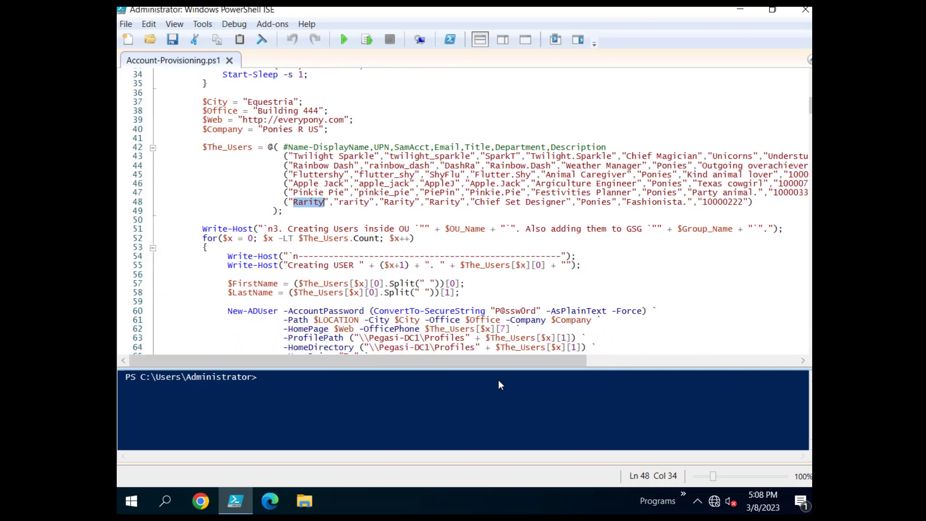
{"action": "mouse_move", "coordinate": [364, 202]}
{"action": "left_mouse_down"}
{"action": "mouse_move", "coordinate": [466, 202]}
{"action": "mouse_move", "coordinate": [383, 211]}
{"action": "mouse_move", "coordinate": [289, 183]}
{"action": "left_mouse_up"}
{"action": "left_click", "coordinate": [477, 211]}
{"action": "scroll", "coordinate": [463, 212], "scroll_direction": "down", "scroll_amount": 5}
{"action": "left_click", "coordinate": [366, 184]}
{"action": "scroll", "coordinate": [463, 213], "scroll_direction": "down", "scroll_amount": 5}
{"action": "scroll", "coordinate": [463, 212], "scroll_direction": "down", "scroll_amount": 2}
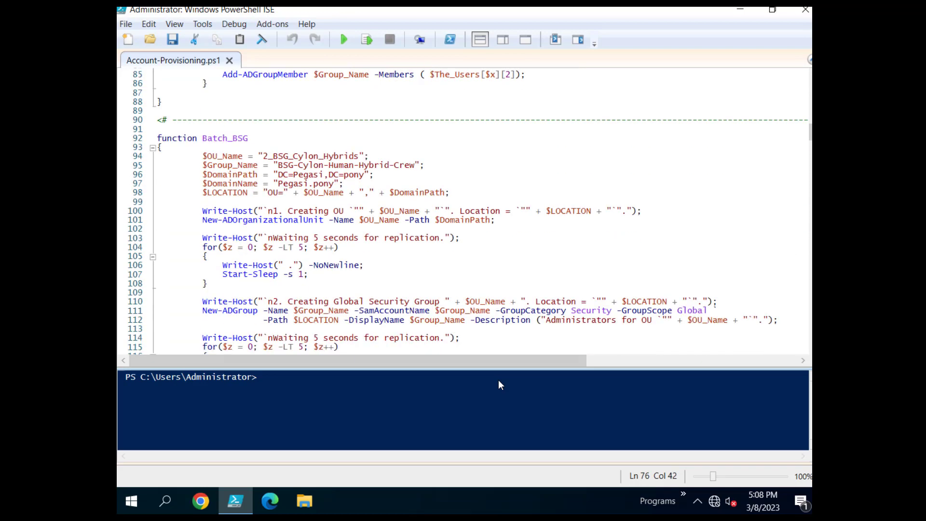
{"action": "double_click", "coordinate": [311, 155]}
{"action": "scroll", "coordinate": [463, 212], "scroll_direction": "down", "scroll_amount": 10}
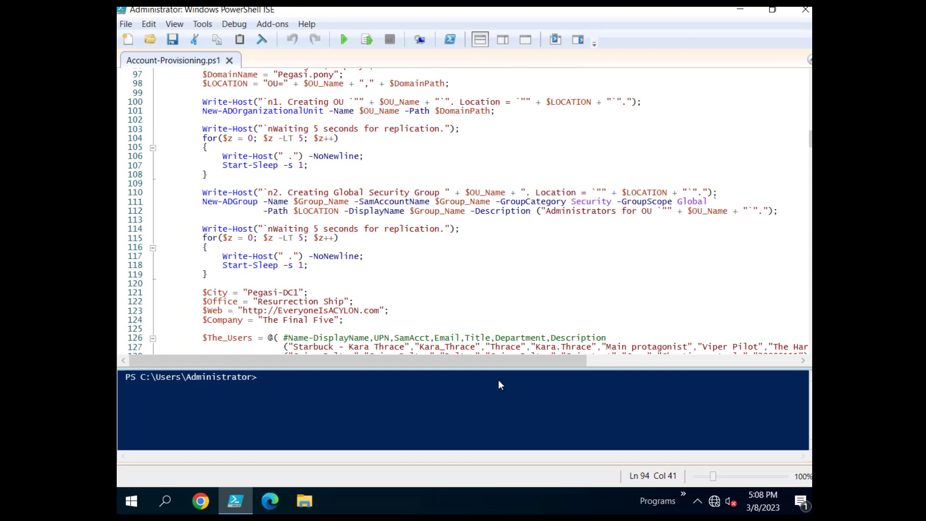
{"action": "scroll", "coordinate": [463, 212], "scroll_direction": "down", "scroll_amount": 1}
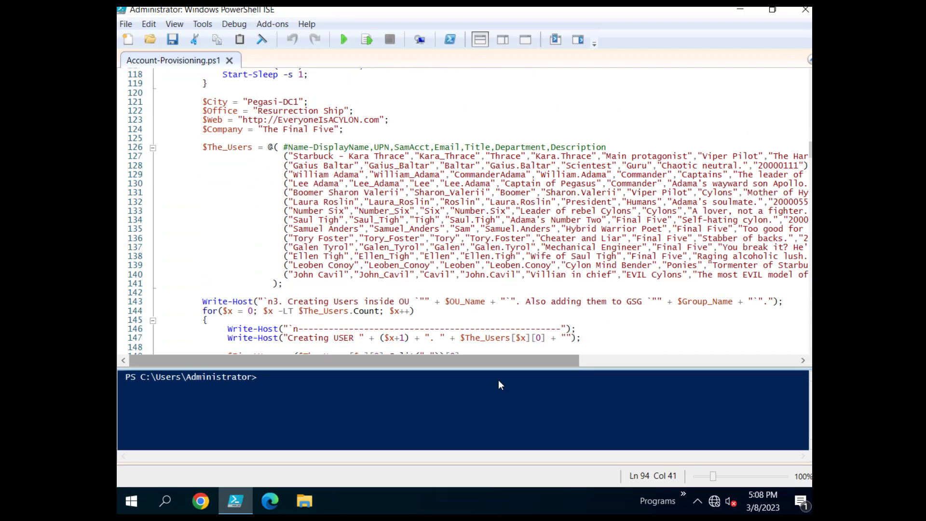
{"action": "mouse_move", "coordinate": [354, 360]}
{"action": "left_mouse_down"}
{"action": "mouse_move", "coordinate": [458, 361]}
{"action": "mouse_move", "coordinate": [385, 360]}
{"action": "left_mouse_up"}
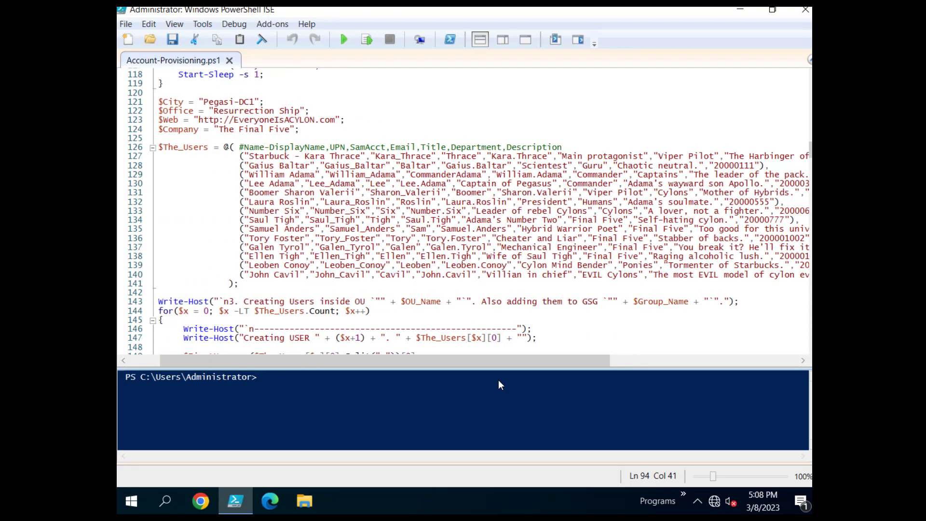
{"action": "double_click", "coordinate": [269, 155]}
{"action": "double_click", "coordinate": [262, 165]}
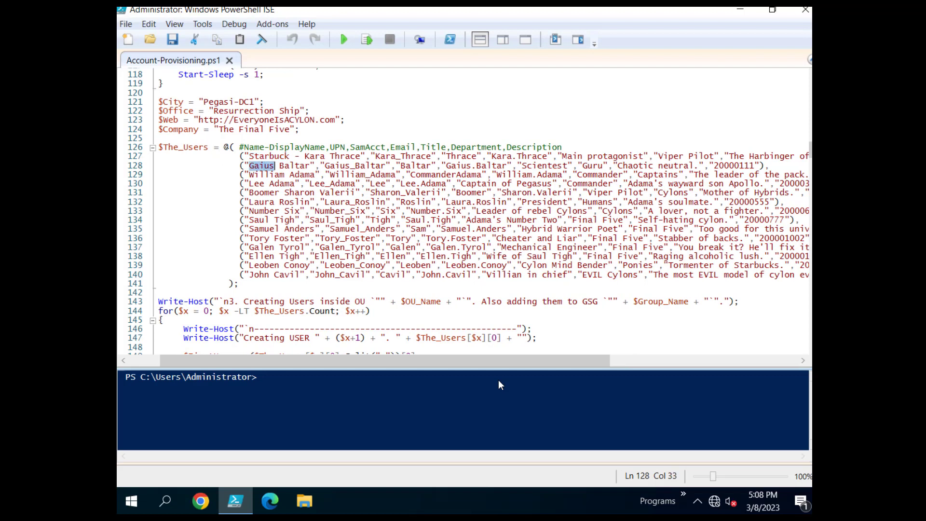
{"action": "double_click", "coordinate": [260, 220]}
{"action": "double_click", "coordinate": [263, 229]}
{"action": "double_click", "coordinate": [258, 238]}
{"action": "double_click", "coordinate": [261, 256]}
{"action": "double_click", "coordinate": [259, 274]}
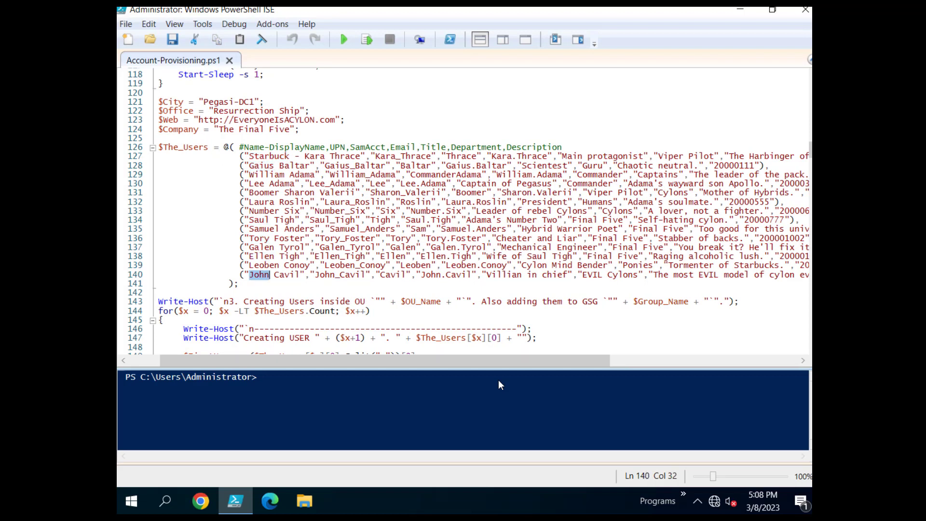
{"action": "left_click", "coordinate": [261, 284]}
{"action": "scroll", "coordinate": [261, 283], "scroll_direction": "down", "scroll_amount": 8}
{"action": "scroll", "coordinate": [261, 283], "scroll_direction": "down", "scroll_amount": 3}
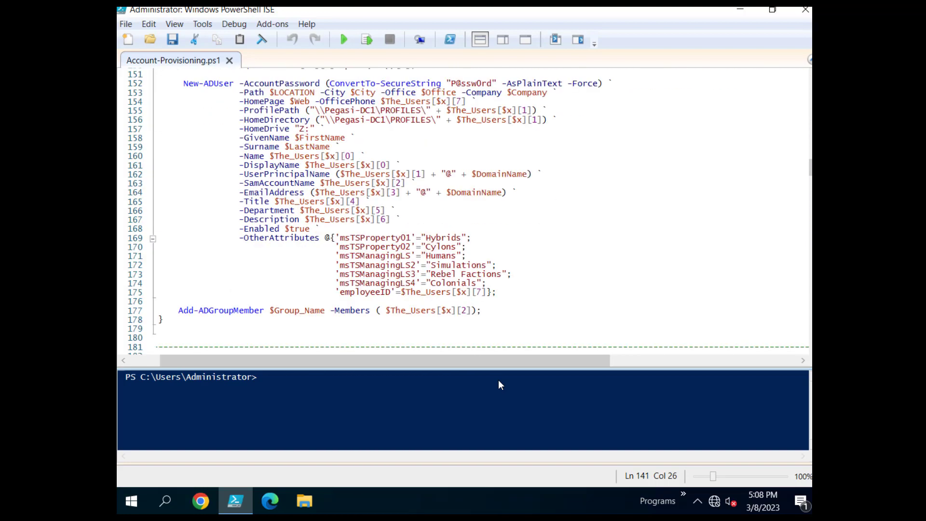
{"action": "scroll", "coordinate": [260, 284], "scroll_direction": "left", "scroll_amount": 2}
{"action": "scroll", "coordinate": [261, 283], "scroll_direction": "down", "scroll_amount": 9}
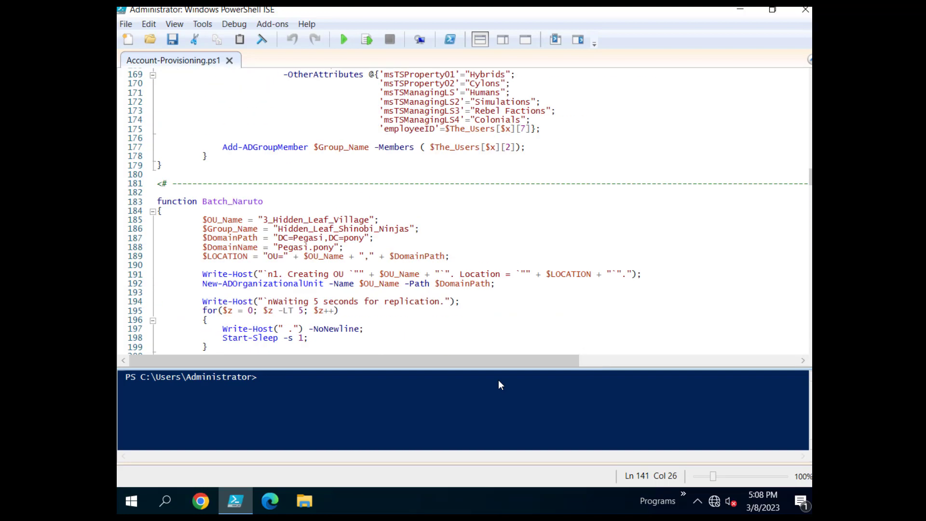
{"action": "double_click", "coordinate": [314, 138]}
{"action": "scroll", "coordinate": [313, 193], "scroll_direction": "down", "scroll_amount": 10}
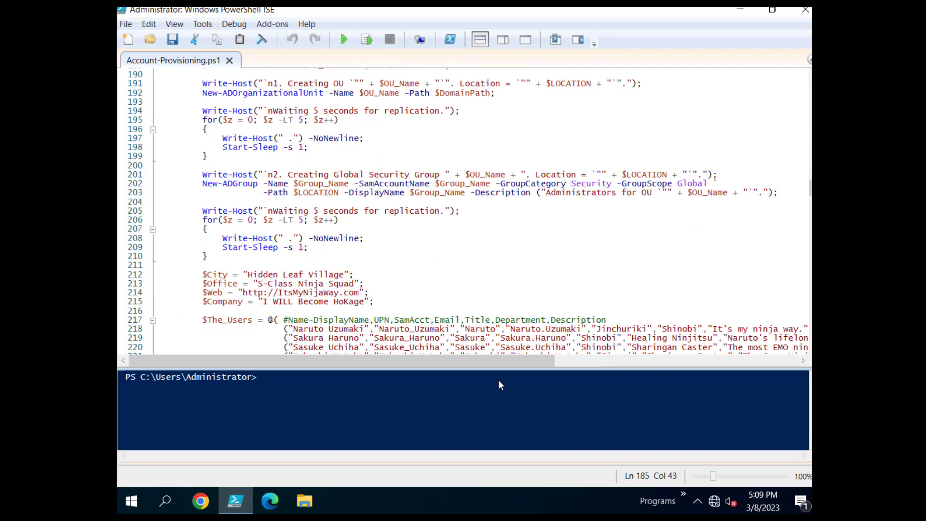
{"action": "scroll", "coordinate": [463, 213], "scroll_direction": "down", "scroll_amount": 2}
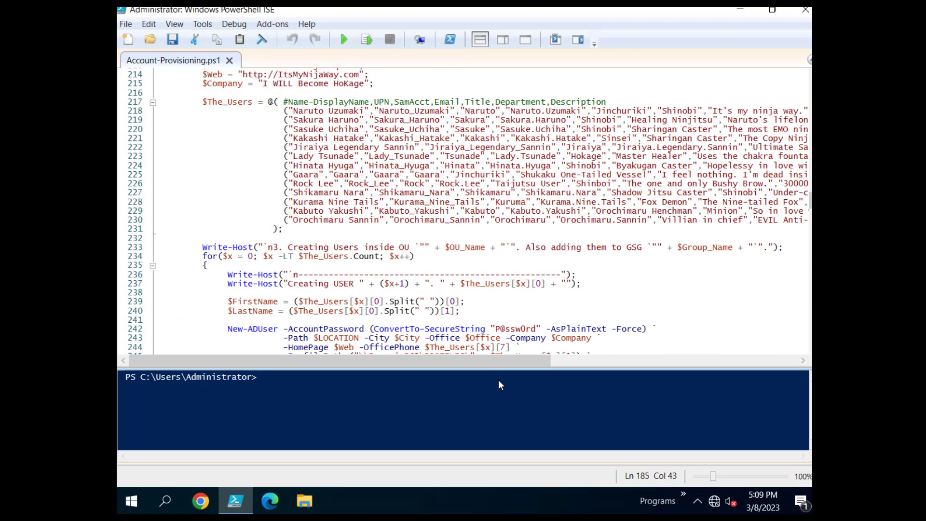
{"action": "scroll", "coordinate": [463, 212], "scroll_direction": "right", "scroll_amount": 5}
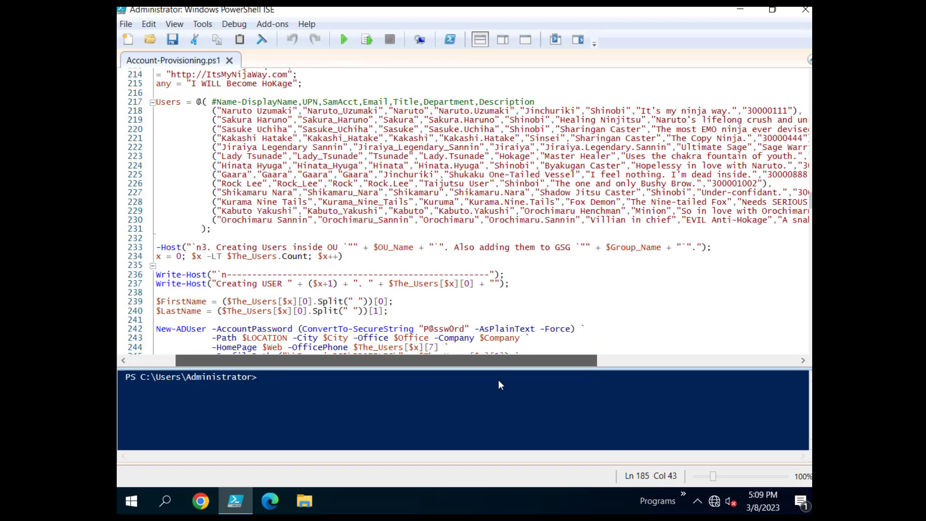
{"action": "scroll", "coordinate": [463, 212], "scroll_direction": "right", "scroll_amount": 1}
{"action": "double_click", "coordinate": [194, 111]}
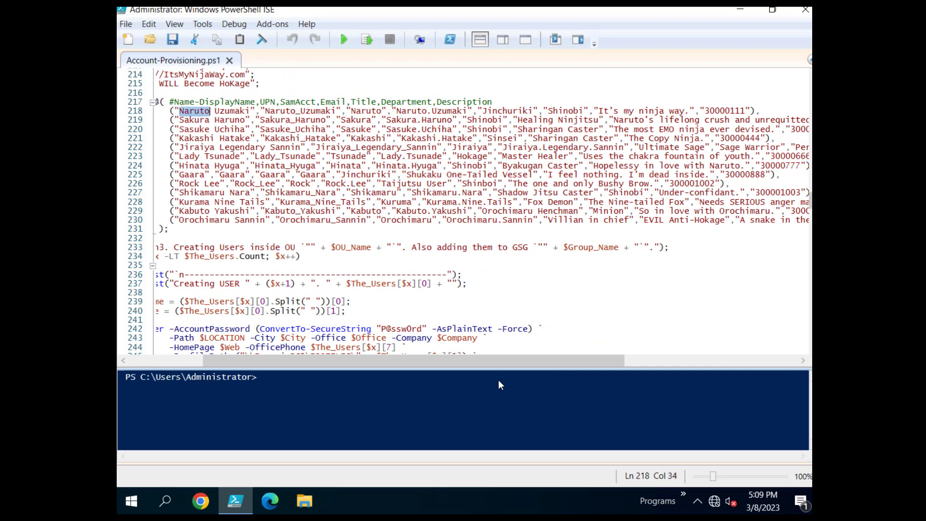
{"action": "double_click", "coordinate": [195, 129]}
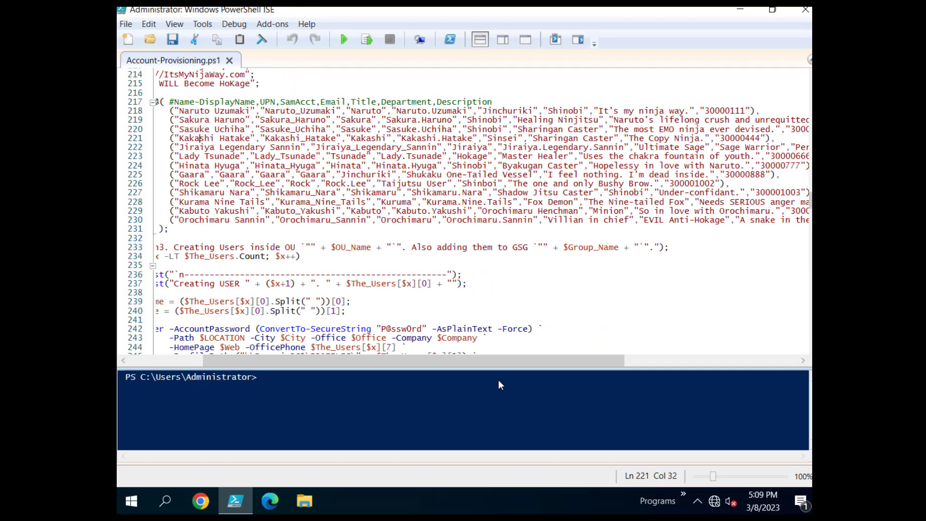
{"action": "double_click", "coordinate": [200, 139]}
{"action": "double_click", "coordinate": [195, 201]}
{"action": "double_click", "coordinate": [202, 193]}
{"action": "left_click", "coordinate": [200, 184]}
{"action": "double_click", "coordinate": [192, 174]}
{"action": "double_click", "coordinate": [204, 220]}
{"action": "left_click", "coordinate": [312, 220]}
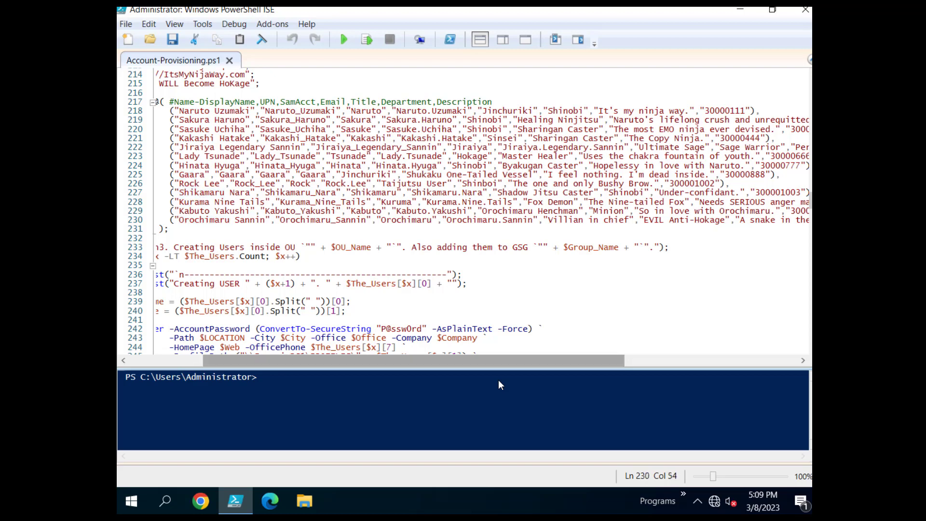
{"action": "scroll", "coordinate": [463, 212], "scroll_direction": "left", "scroll_amount": 5}
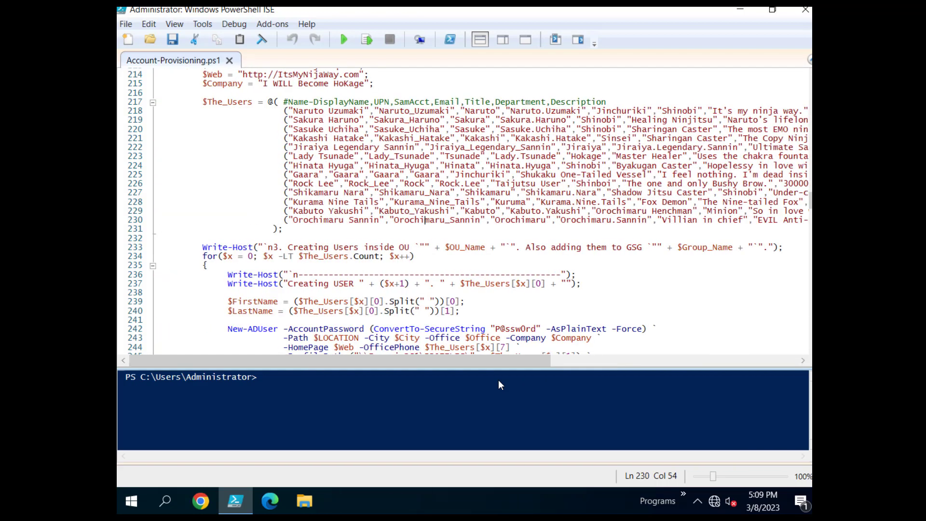
{"action": "scroll", "coordinate": [463, 212], "scroll_direction": "down", "scroll_amount": 15}
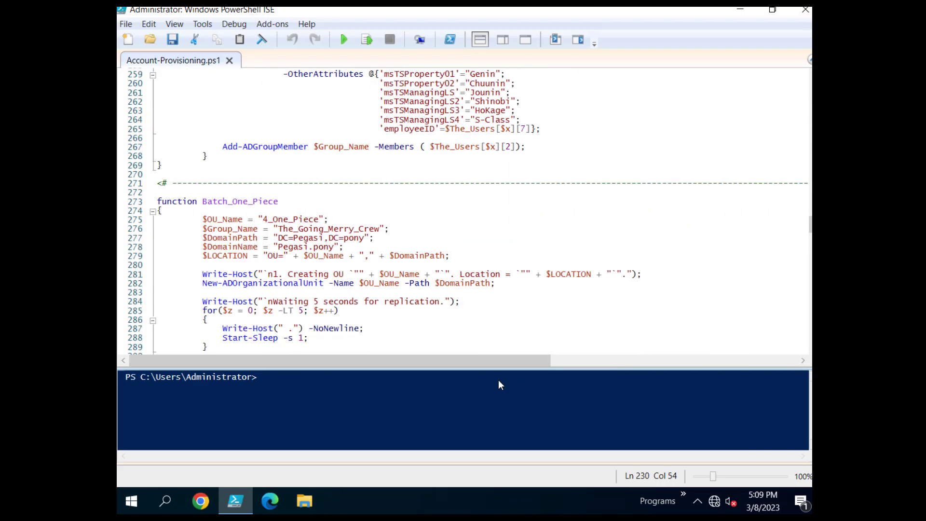
{"action": "double_click", "coordinate": [292, 219]}
{"action": "scroll", "coordinate": [291, 220], "scroll_direction": "down", "scroll_amount": 13}
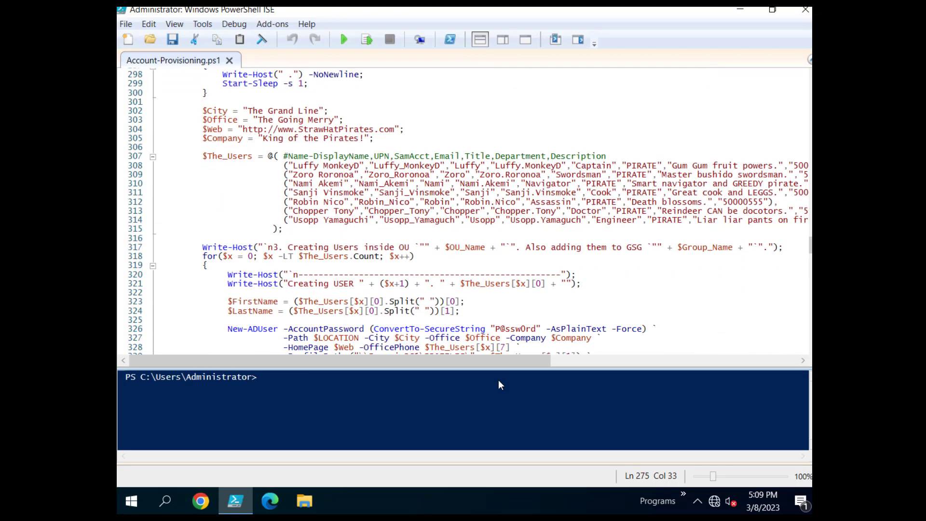
{"action": "scroll", "coordinate": [463, 212], "scroll_direction": "right", "scroll_amount": 5}
{"action": "scroll", "coordinate": [463, 212], "scroll_direction": "right", "scroll_amount": 2}
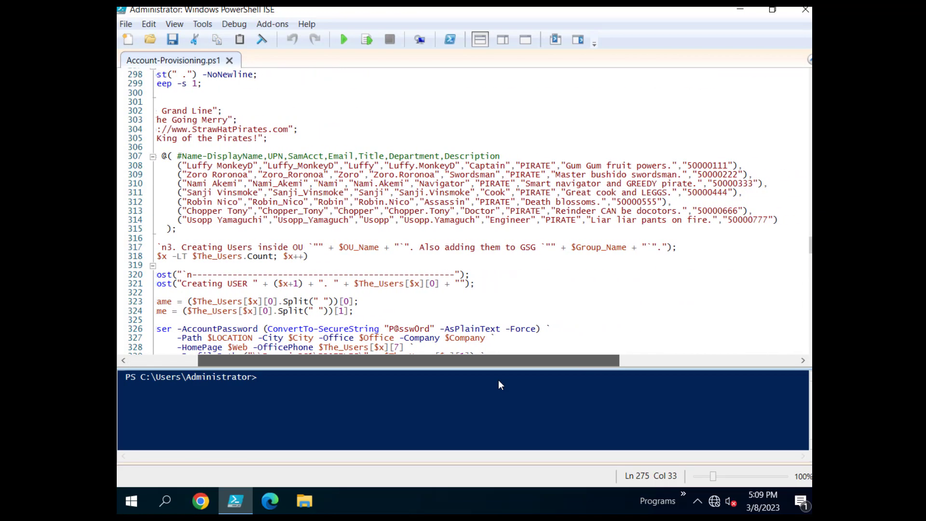
{"action": "double_click", "coordinate": [194, 166]}
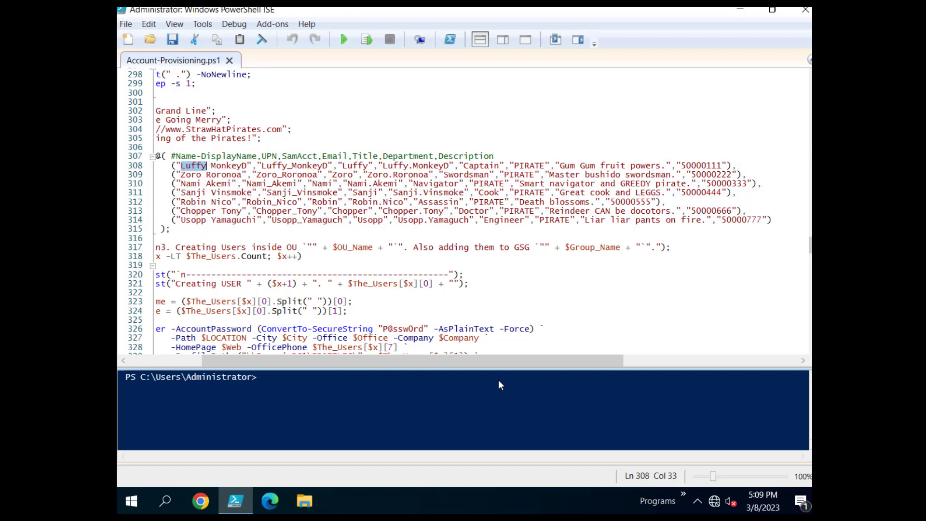
{"action": "double_click", "coordinate": [191, 175]}
{"action": "double_click", "coordinate": [194, 202]}
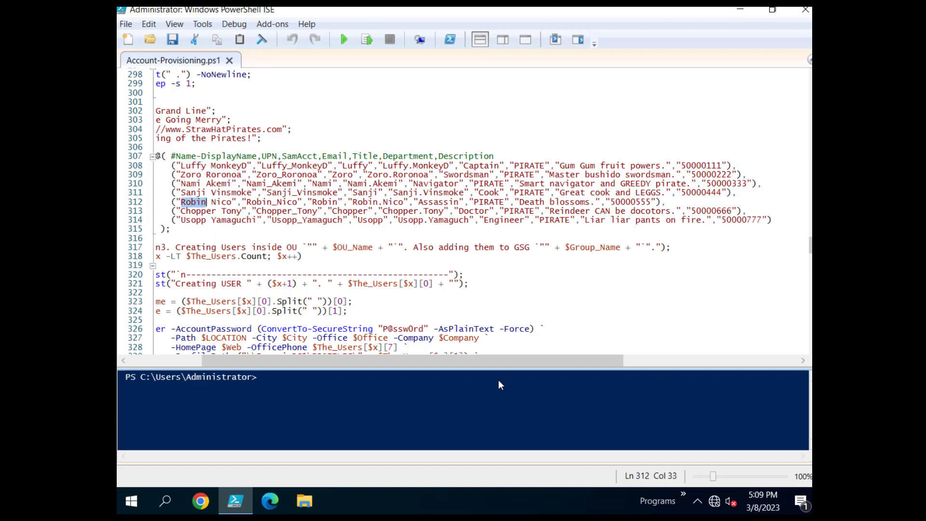
{"action": "double_click", "coordinate": [194, 220]}
{"action": "left_click", "coordinate": [342, 220]}
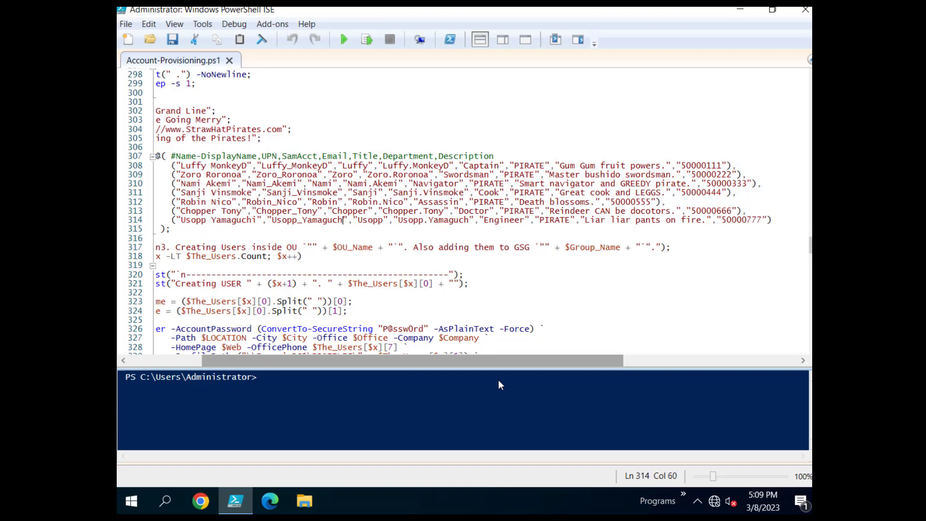
{"action": "scroll", "coordinate": [463, 213], "scroll_direction": "left", "scroll_amount": 3}
{"action": "scroll", "coordinate": [463, 212], "scroll_direction": "down", "scroll_amount": 4}
{"action": "scroll", "coordinate": [463, 212], "scroll_direction": "down", "scroll_amount": 12}
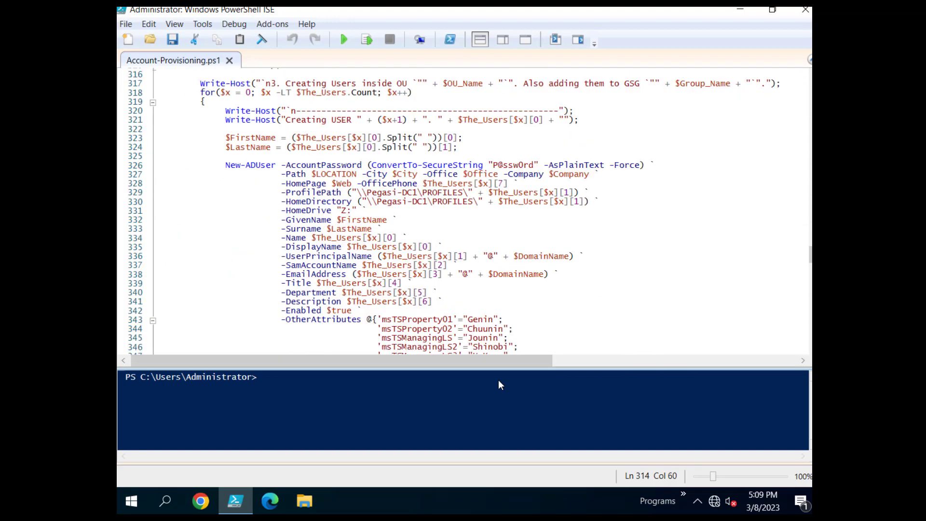
{"action": "scroll", "coordinate": [463, 212], "scroll_direction": "down", "scroll_amount": 2}
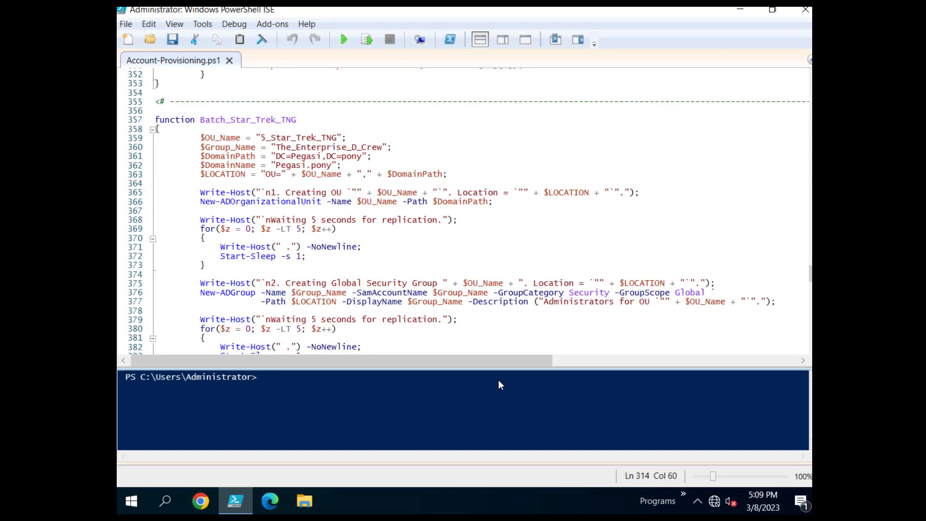
{"action": "double_click", "coordinate": [298, 138]}
{"action": "scroll", "coordinate": [463, 212], "scroll_direction": "down", "scroll_amount": 5}
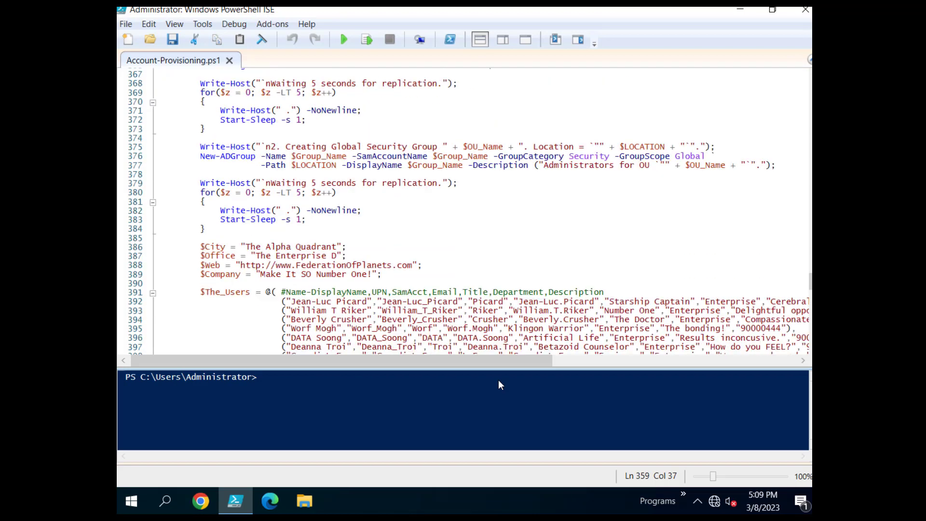
{"action": "scroll", "coordinate": [463, 212], "scroll_direction": "down", "scroll_amount": 6}
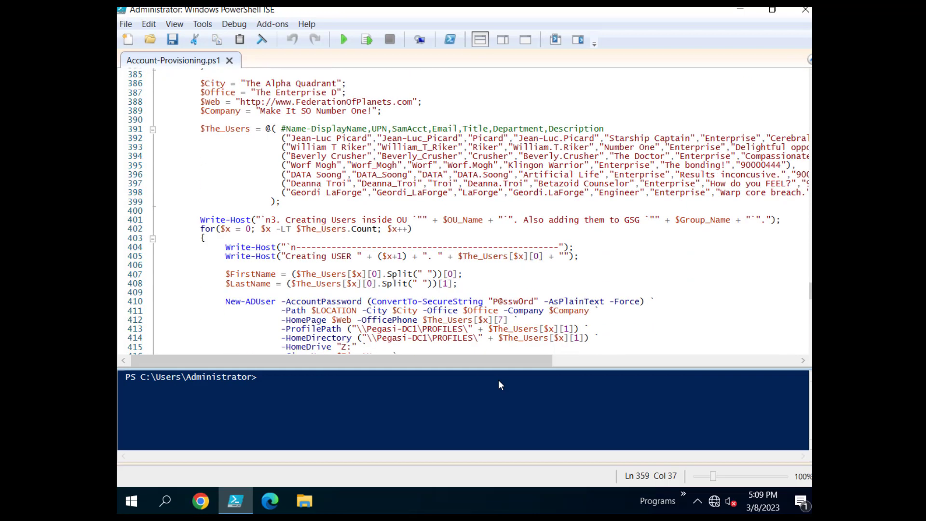
{"action": "scroll", "coordinate": [463, 213], "scroll_direction": "right", "scroll_amount": 3}
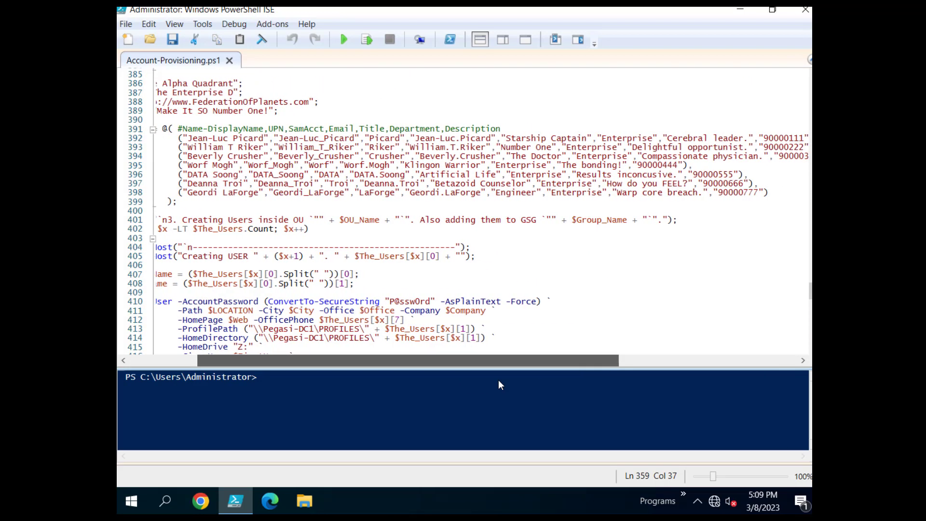
{"action": "double_click", "coordinate": [189, 139]}
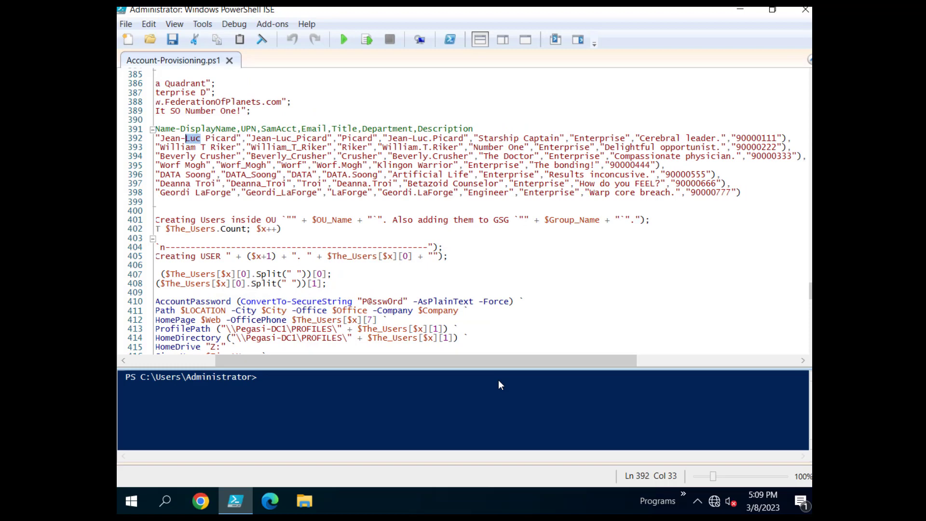
{"action": "double_click", "coordinate": [178, 147]}
{"action": "double_click", "coordinate": [171, 175]}
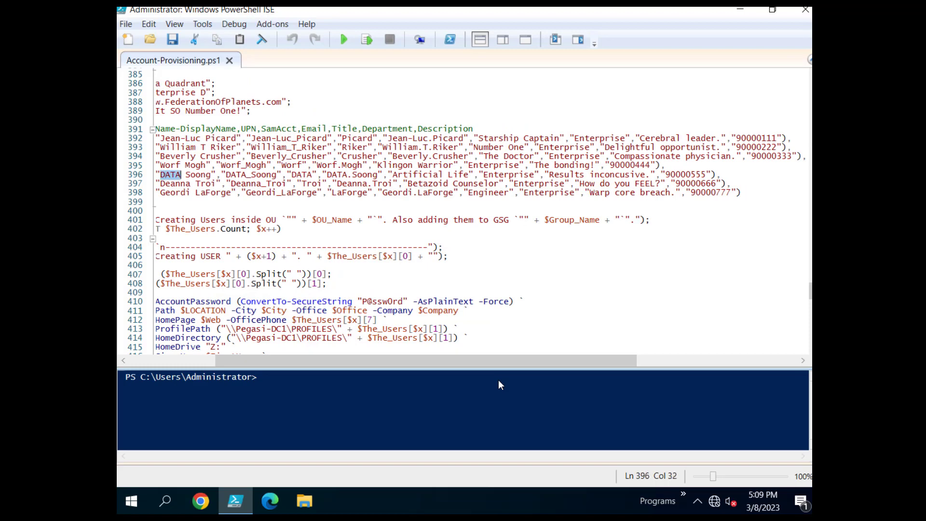
{"action": "double_click", "coordinate": [176, 192]}
{"action": "left_click", "coordinate": [160, 202]}
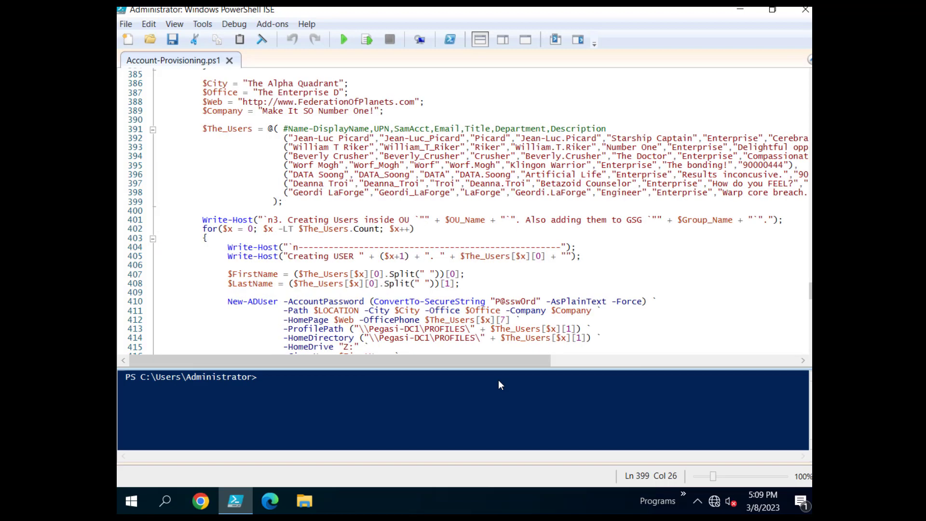
{"action": "scroll", "coordinate": [463, 212], "scroll_direction": "down", "scroll_amount": 5}
{"action": "left_click_drag", "start_coordinate": [365, 192], "coordinate": [455, 192]}
Recheck the profile path and -Enabled $true settings in the script.
{"action": "scroll", "coordinate": [456, 192], "scroll_direction": "down", "scroll_amount": 6}
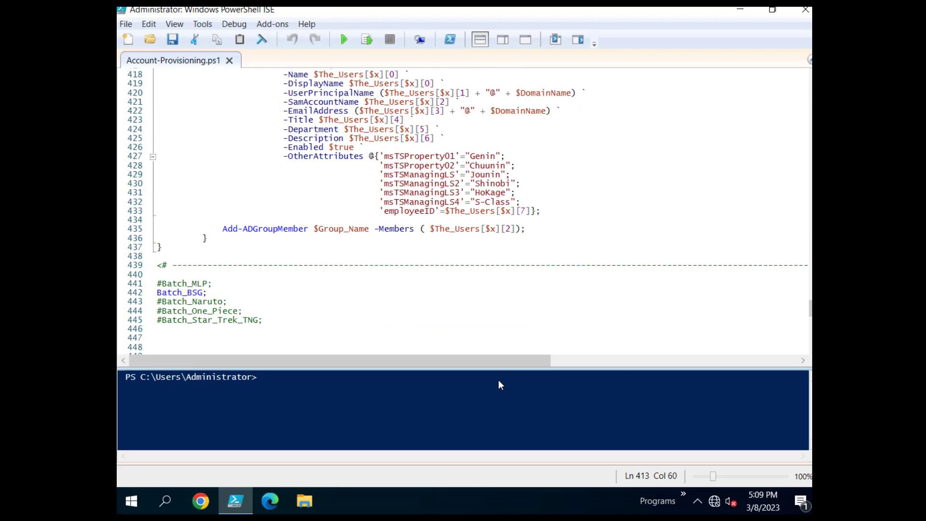
{"action": "left_click", "coordinate": [369, 192]}
{"action": "left_click_drag", "start_coordinate": [283, 147], "coordinate": [365, 147]}
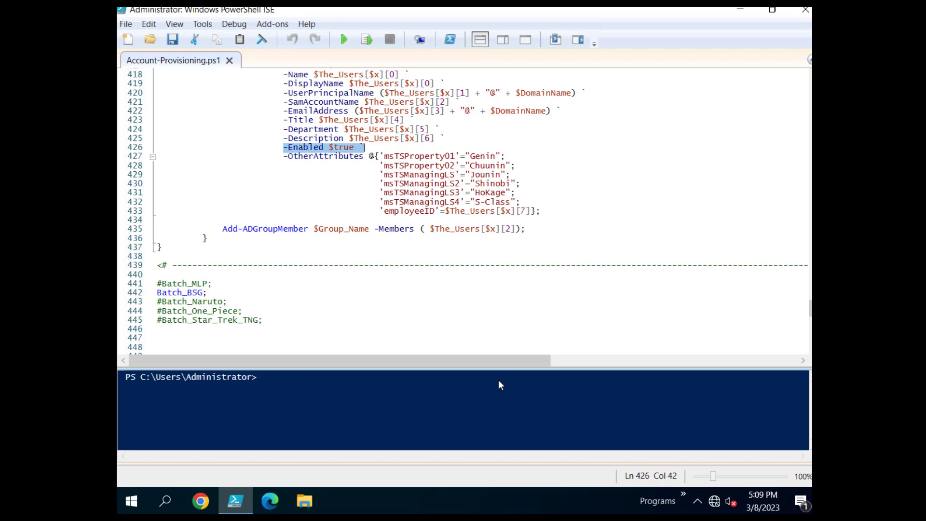
{"action": "left_click", "coordinate": [460, 165]}
{"action": "scroll", "coordinate": [460, 166], "scroll_direction": "down", "scroll_amount": 3}
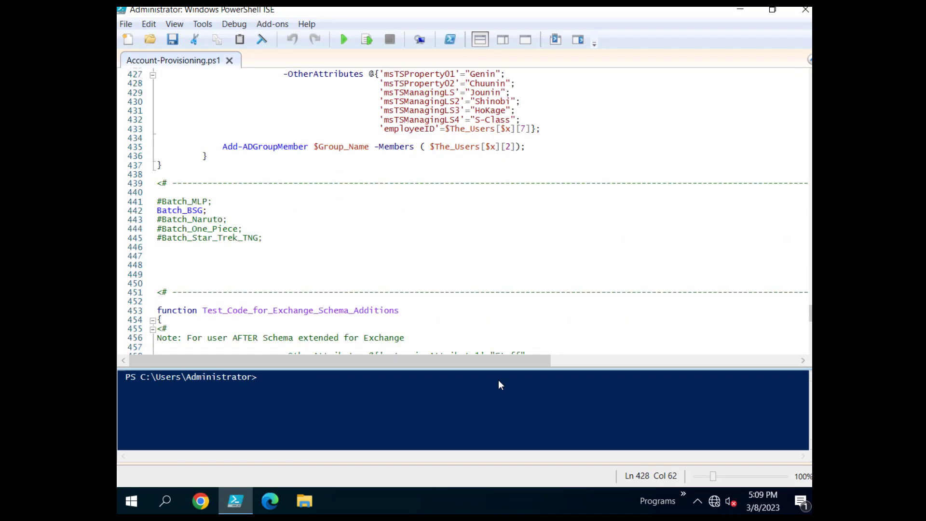
Uncomment the Batch_MLP, Batch_Naruto, Batch_One_Piece and Batch_Star_Trek_TNG calls.
{"action": "left_click", "coordinate": [162, 202]}
{"action": "key", "text": "BackSpace"}
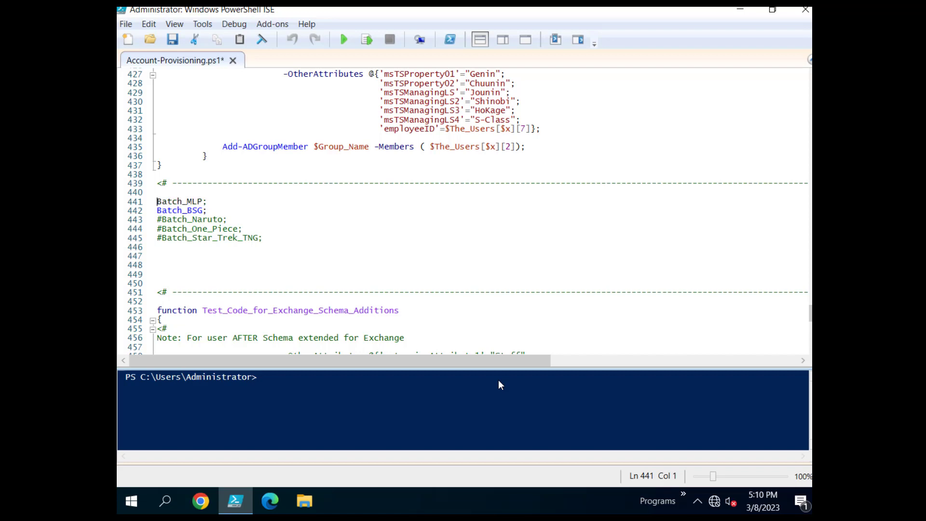
{"action": "left_click", "coordinate": [162, 220]}
{"action": "key", "text": "BackSpace"}
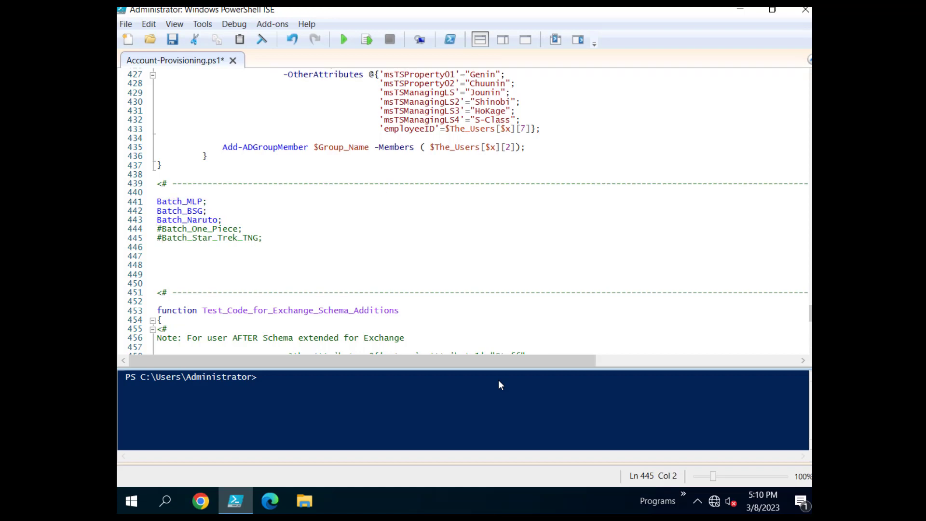
{"action": "key", "text": "BackSpace"}
{"action": "key", "text": "Up"}
{"action": "key", "text": "BackSpace"}
{"action": "key", "text": "End"}
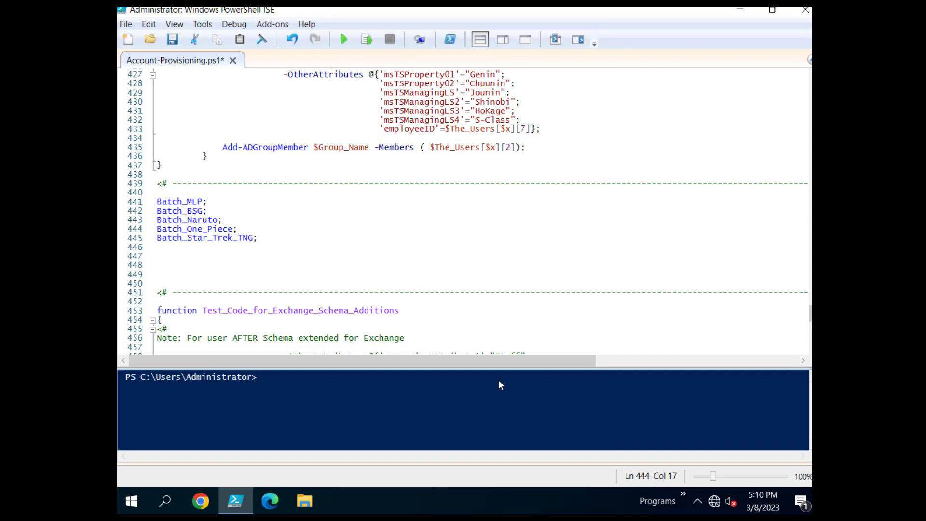
Enlarge the console output pane and run the provisioning script.
{"action": "left_click_drag", "start_coordinate": [499, 369], "coordinate": [498, 255]}
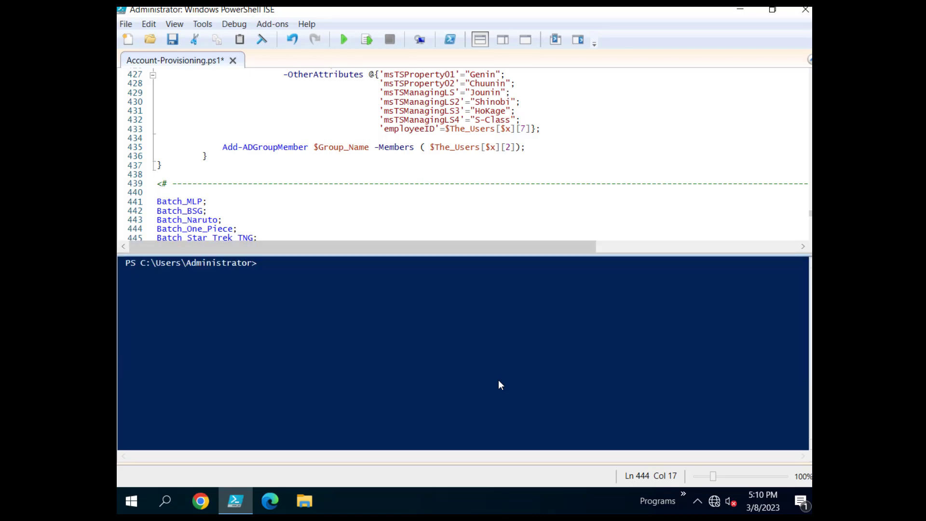
{"action": "key", "text": "Up"}
{"action": "key", "text": "Up"}
{"action": "key", "text": "Up"}
{"action": "scroll", "coordinate": [463, 154], "scroll_direction": "down", "scroll_amount": 1}
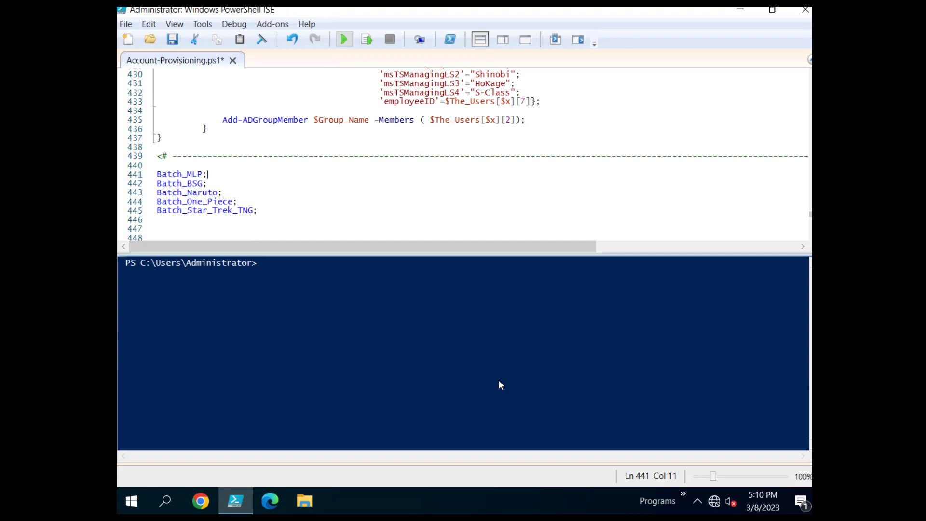
{"action": "left_click", "coordinate": [344, 39]}
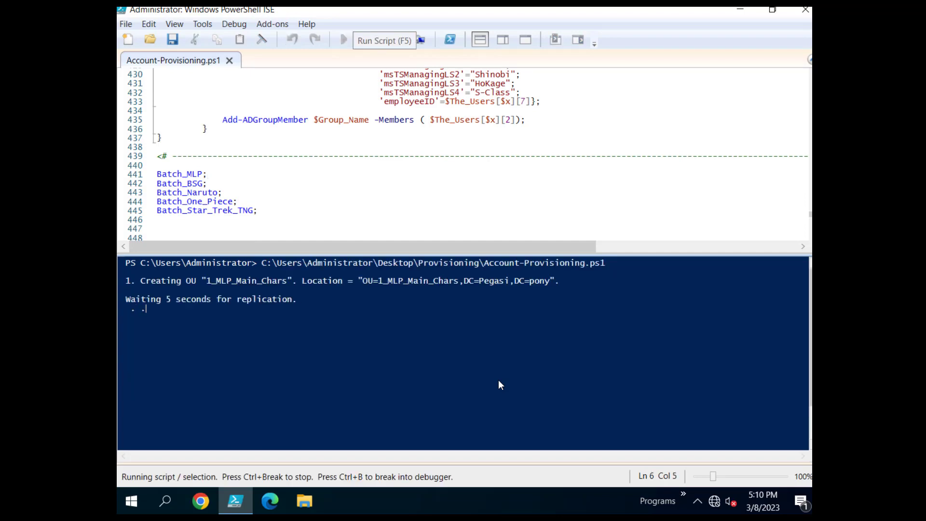
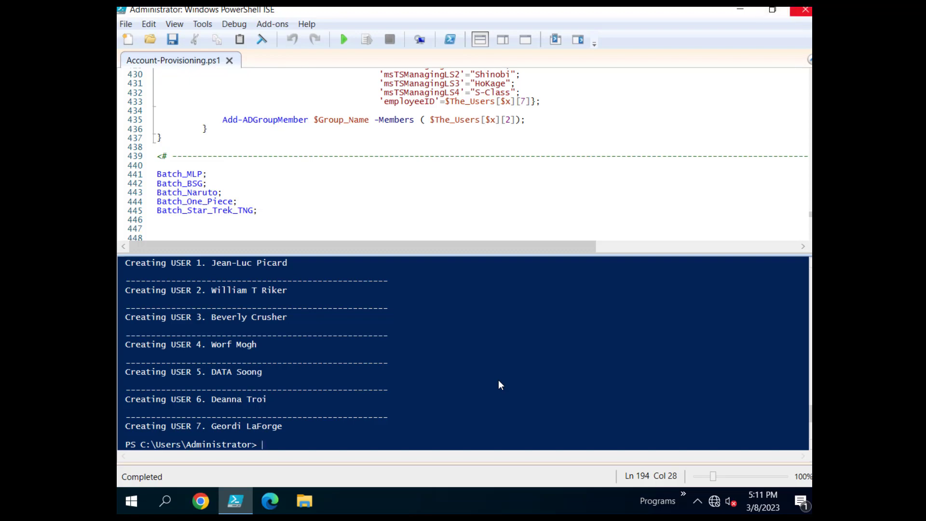
Show the desktop and launch Active Directory Users and Computers from its shortcut.
{"action": "key", "text": "super+d"}
{"action": "key", "text": "Left"}
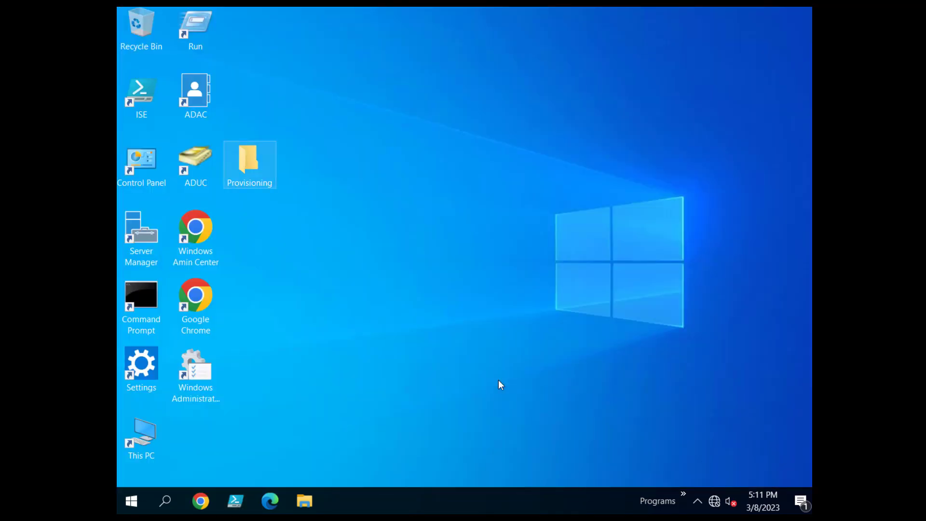
{"action": "key", "text": "Left"}
{"action": "key", "text": "Return"}
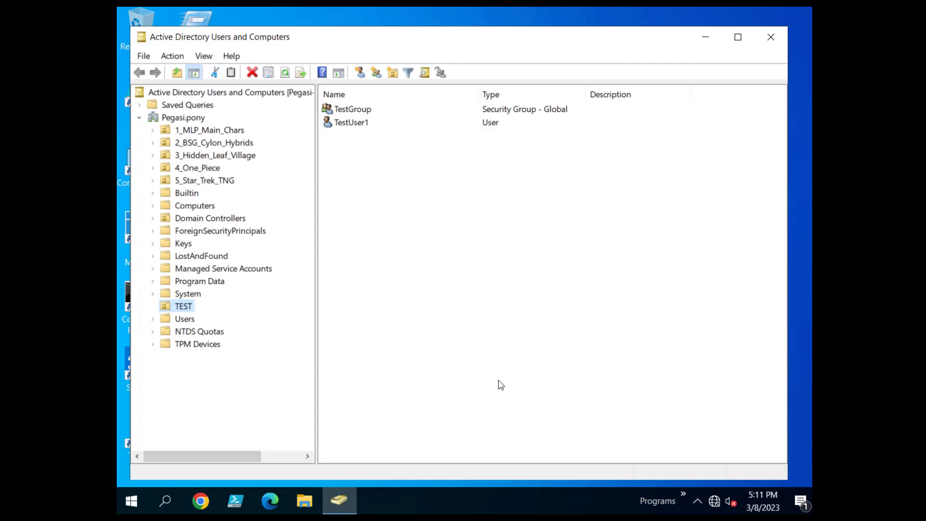
Browse the new OUs from 5_Star_Trek_TNG up to 2_BSG_Cylon_Hybrids.
{"action": "key", "text": "5"}
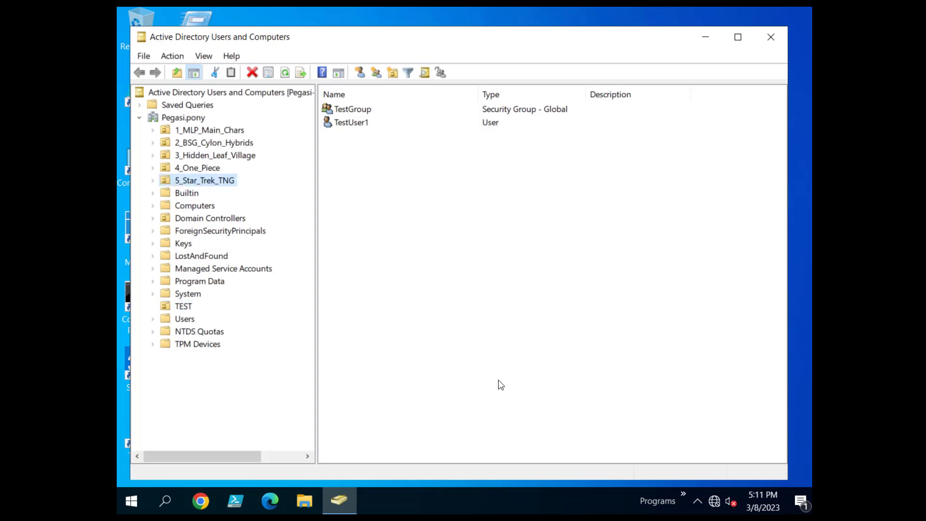
{"action": "key", "text": "Up"}
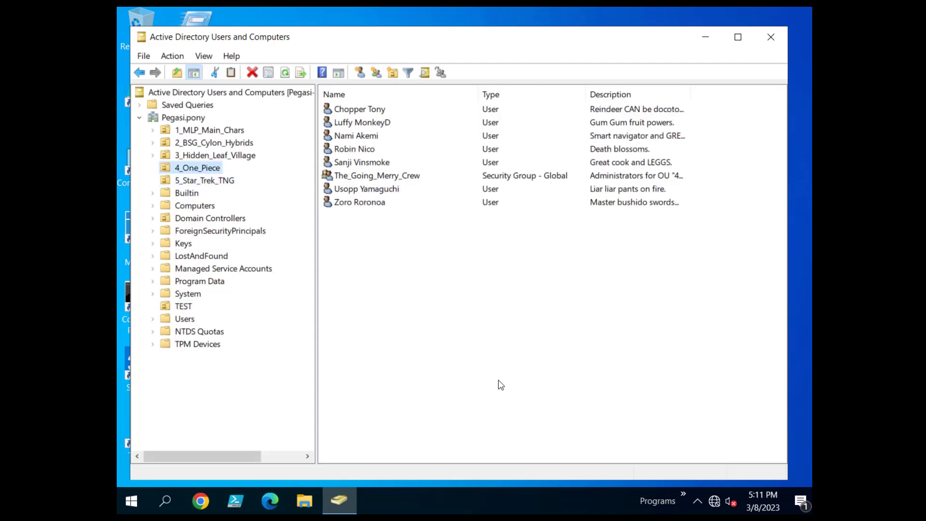
{"action": "key", "text": "Up"}
{"action": "key", "text": "Up"}
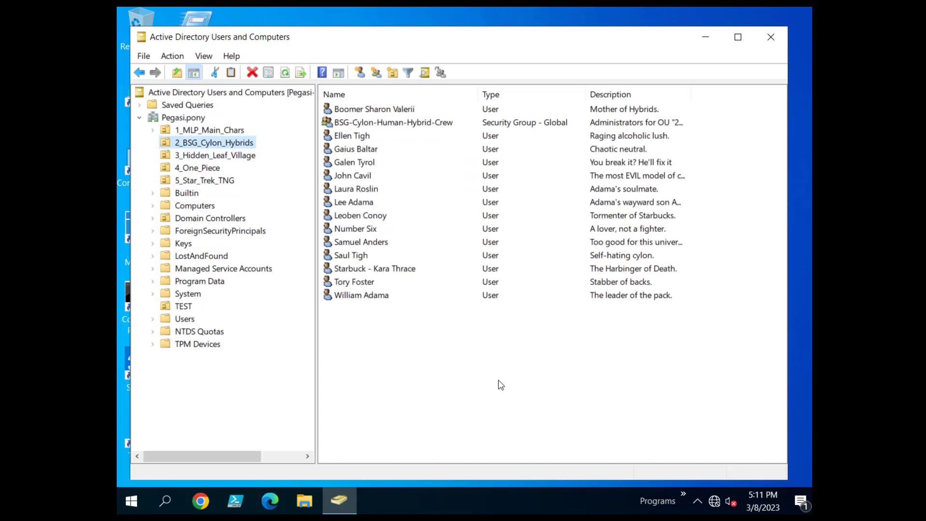
{"action": "key", "text": "Up"}
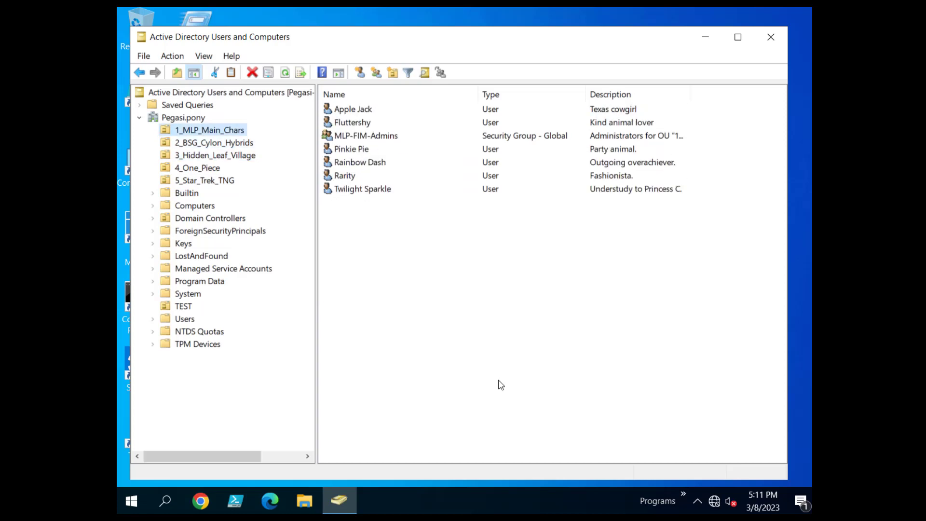
{"action": "double_click", "coordinate": [362, 189]}
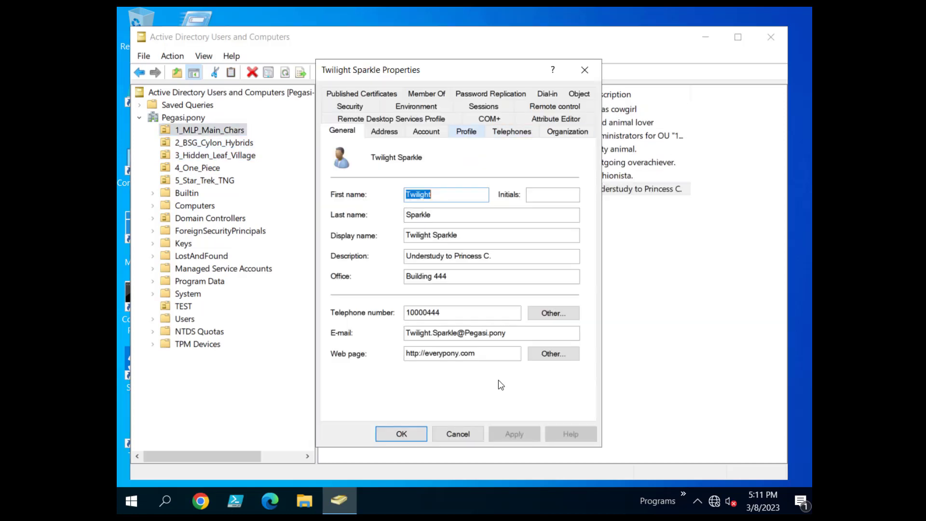
{"action": "left_click", "coordinate": [467, 131]}
{"action": "key", "text": "Right"}
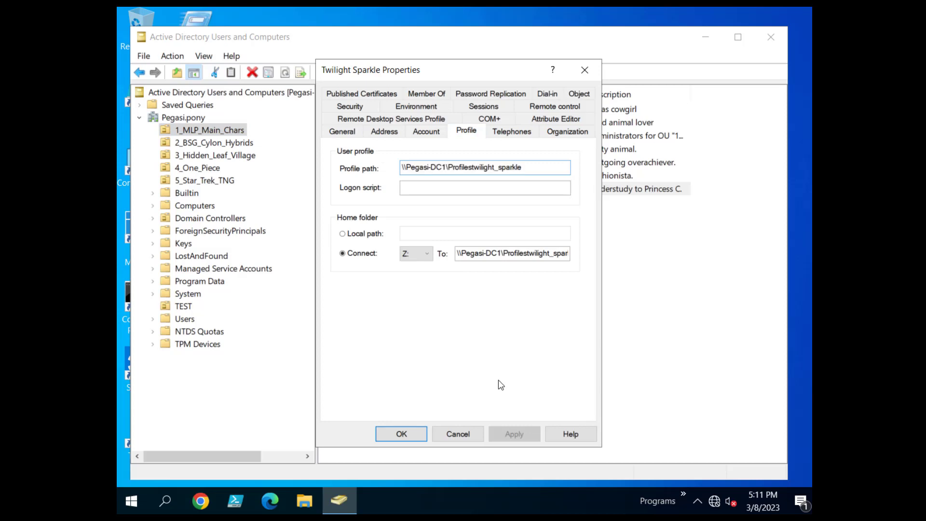
{"action": "key", "text": "shift+Home"}
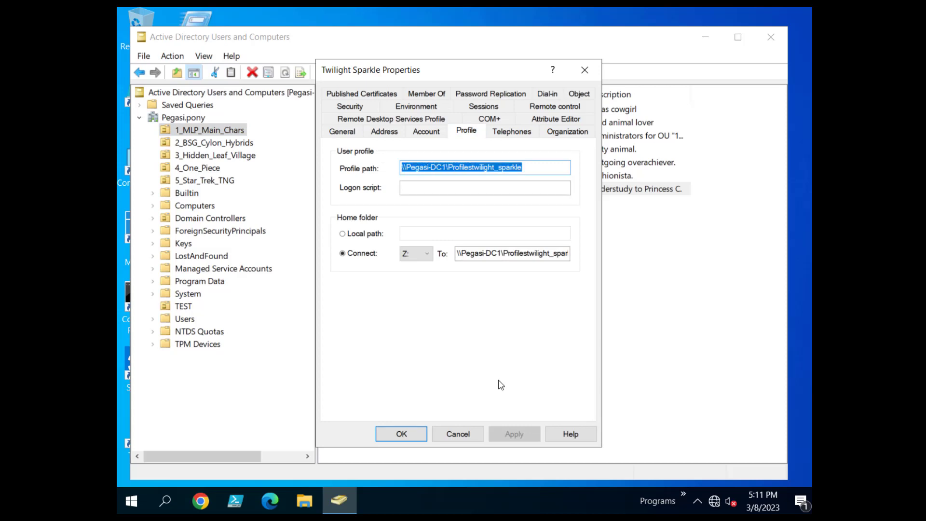
{"action": "left_click_drag", "start_coordinate": [457, 253], "coordinate": [569, 253]}
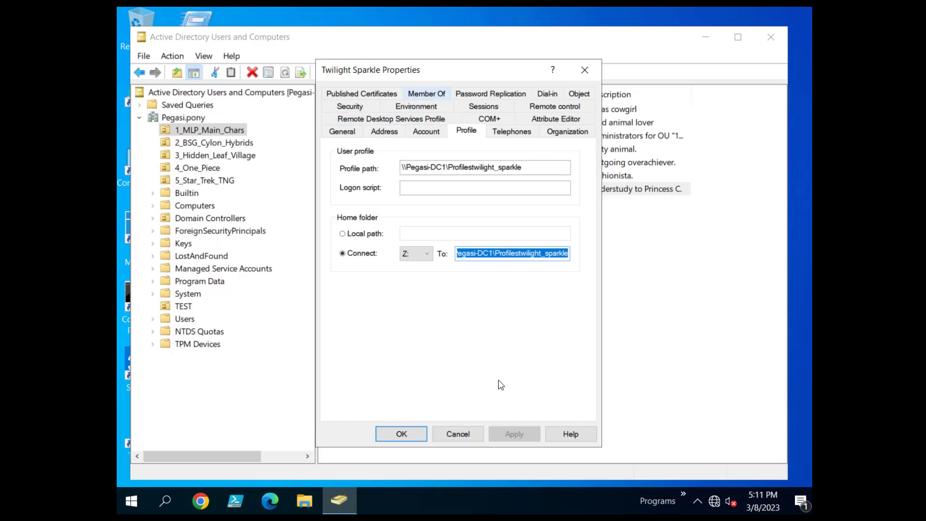
Check Twilight Sparkle's MLP-FIM-Admins membership and its member list, then show 2_BSG_Cylon_Hybrids.
{"action": "left_click", "coordinate": [426, 94]}
{"action": "left_click_drag", "start_coordinate": [402, 168], "coordinate": [421, 168]}
{"action": "left_click", "coordinate": [365, 195]}
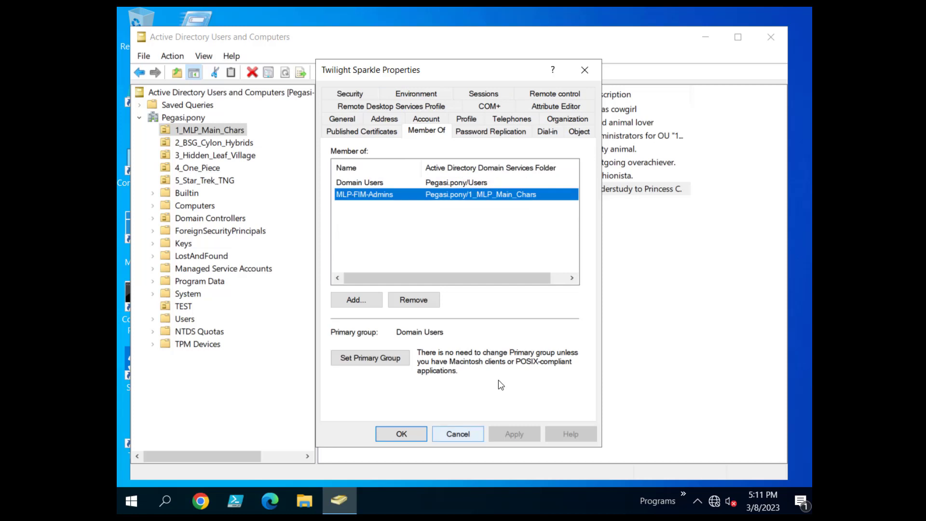
{"action": "double_click", "coordinate": [365, 195]}
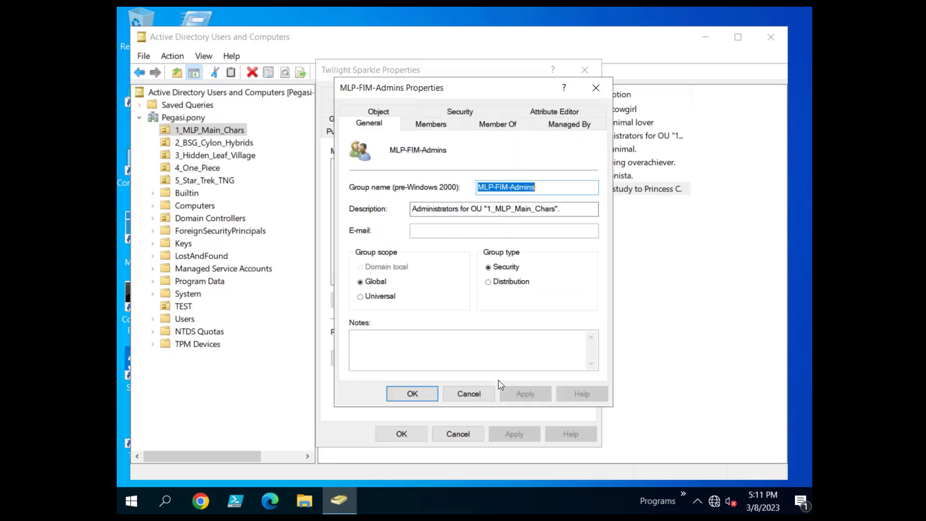
{"action": "left_click", "coordinate": [431, 123]}
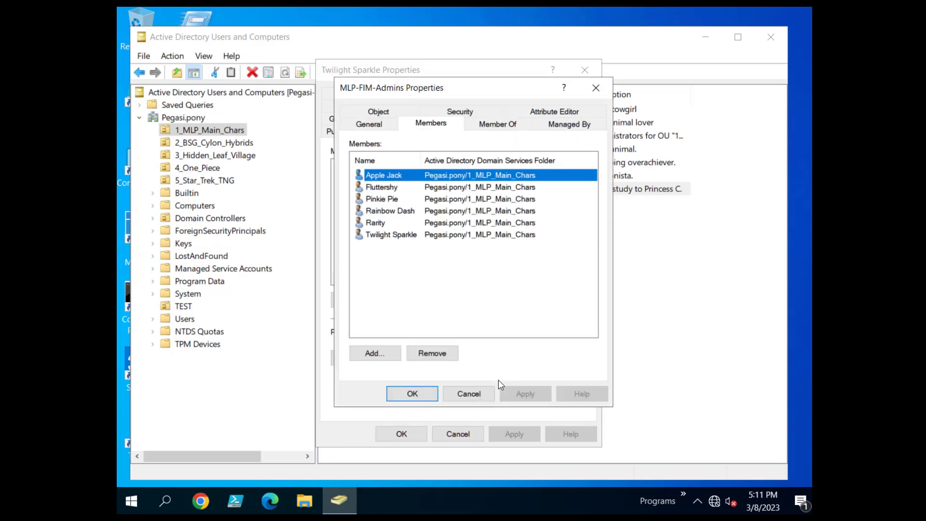
{"action": "left_click", "coordinate": [469, 393]}
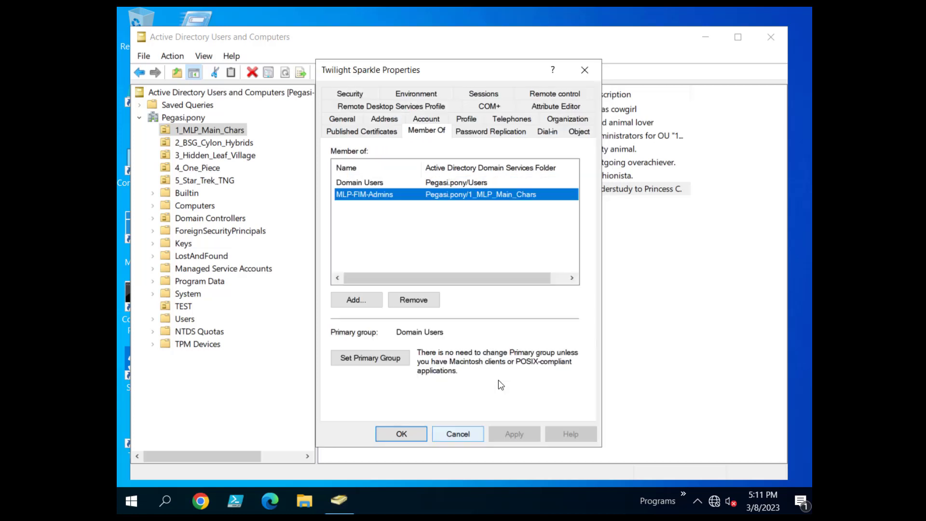
{"action": "left_click", "coordinate": [454, 432]}
{"action": "left_click", "coordinate": [214, 142]}
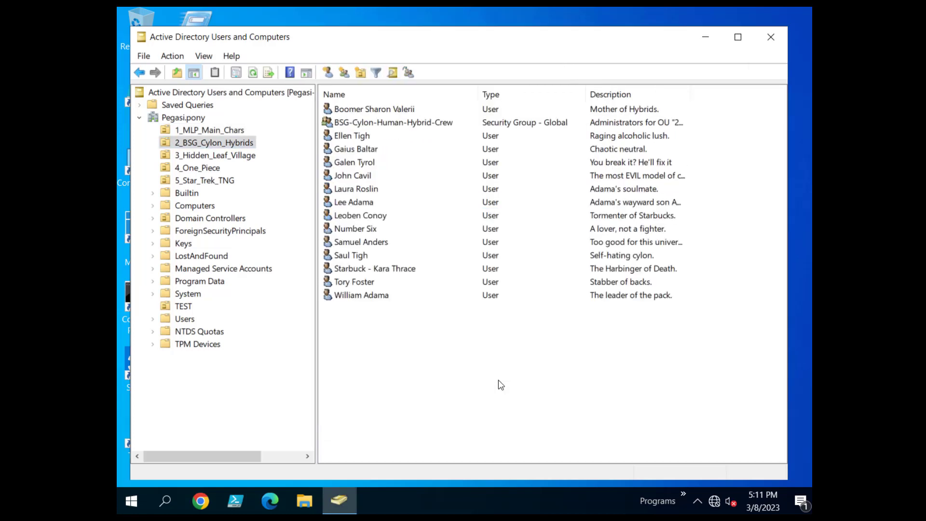
{"action": "double_click", "coordinate": [393, 122]}
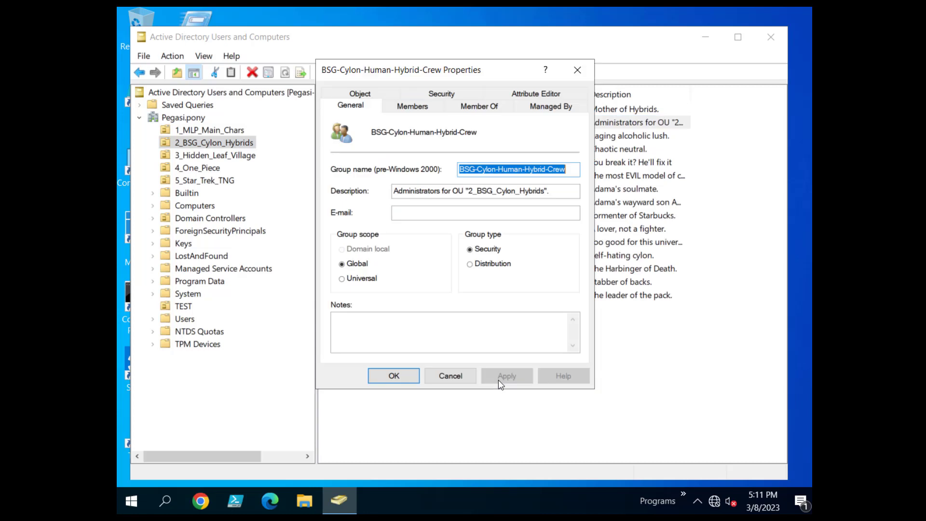
{"action": "left_click", "coordinate": [412, 106]}
{"action": "left_click_drag", "start_coordinate": [403, 142], "coordinate": [426, 143]}
{"action": "scroll", "coordinate": [453, 227], "scroll_direction": "down", "scroll_amount": 1}
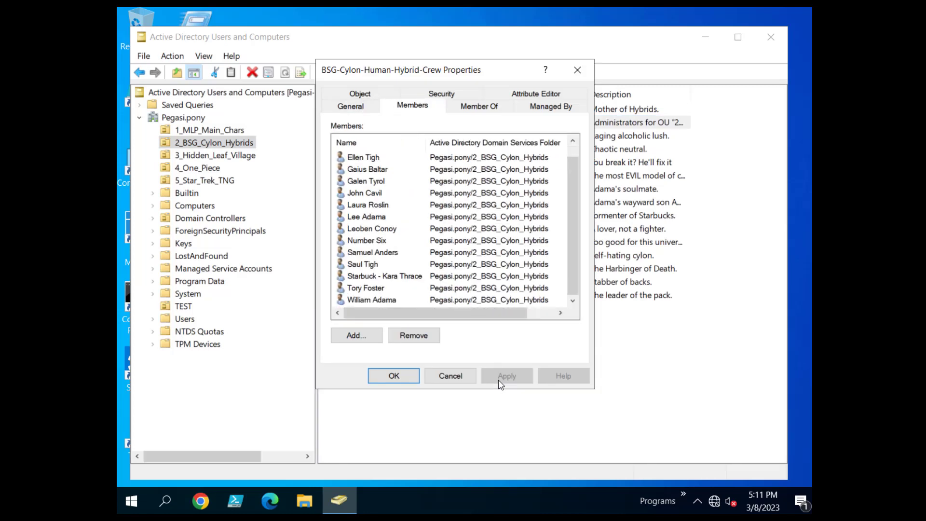
{"action": "left_click", "coordinate": [450, 376]}
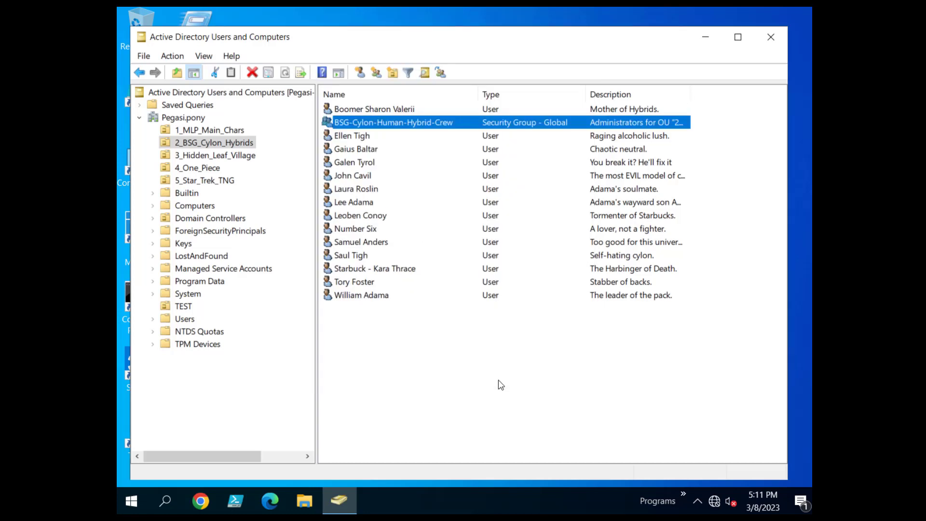
{"action": "double_click", "coordinate": [362, 295]}
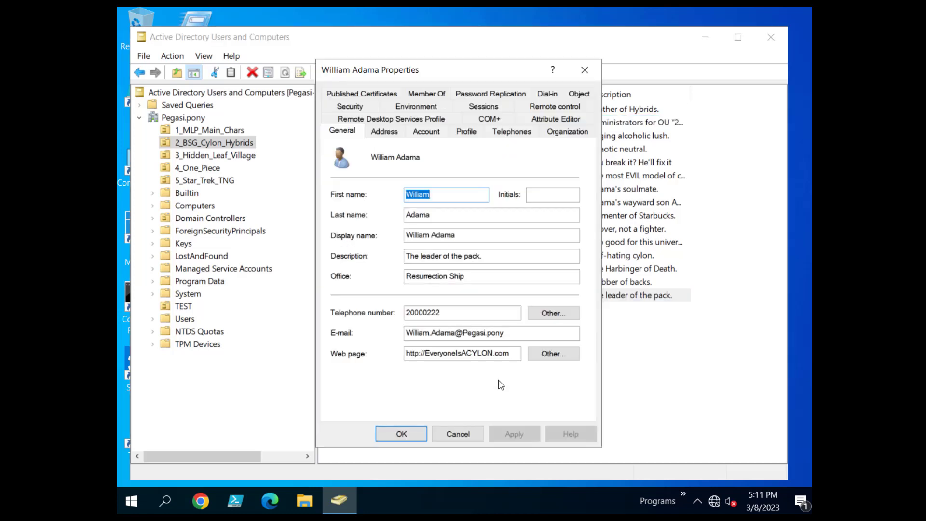
{"action": "left_click", "coordinate": [466, 131]}
{"action": "left_click", "coordinate": [466, 253]}
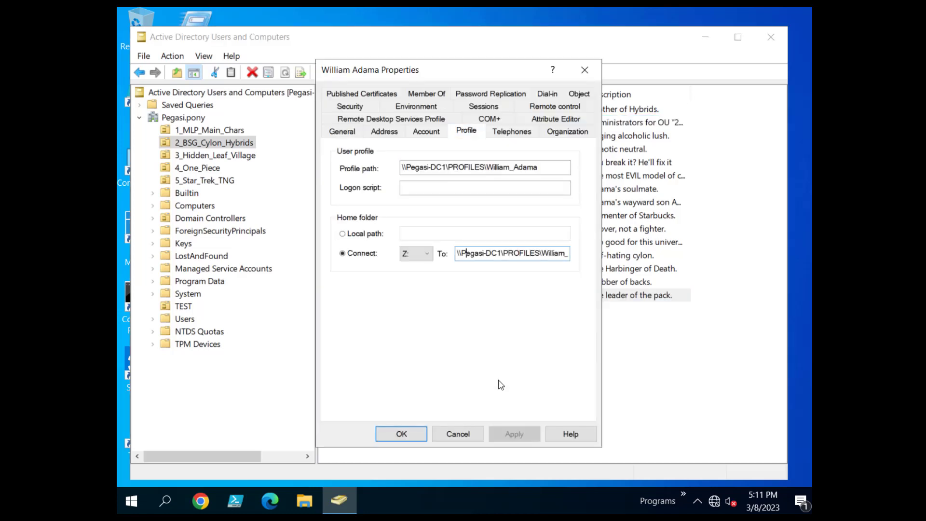
{"action": "left_click_drag", "start_coordinate": [461, 253], "coordinate": [571, 253]}
{"action": "left_click", "coordinate": [475, 167]}
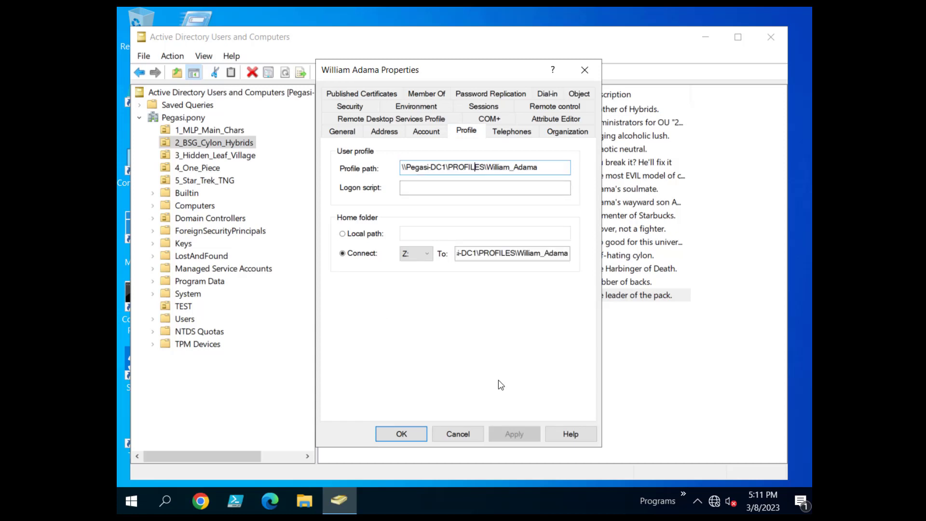
{"action": "double_click", "coordinate": [459, 167]}
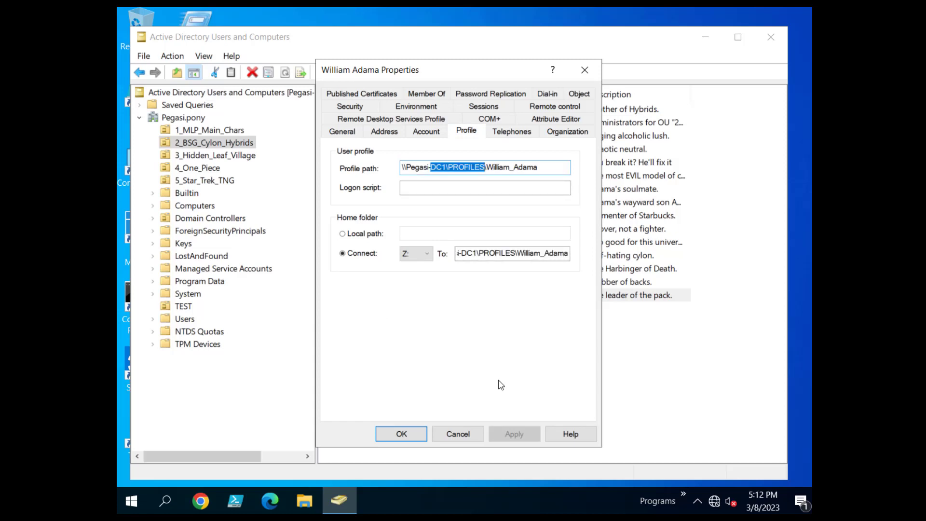
{"action": "left_click", "coordinate": [457, 434]}
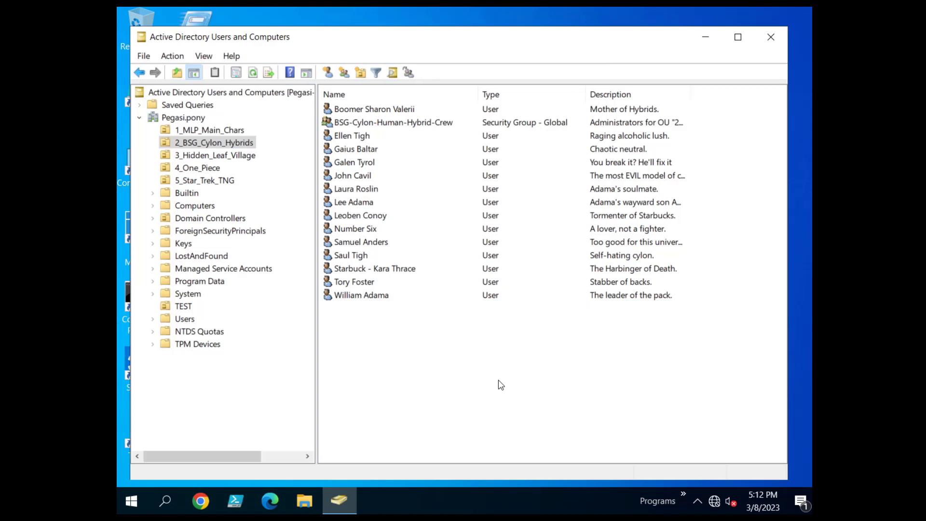
{"action": "left_click", "coordinate": [304, 501]}
Browse \\Pegasi-DC1's Profiles share, confirm only twilight_sparkle folders exist, and close File Explorer.
{"action": "left_click", "coordinate": [405, 91]}
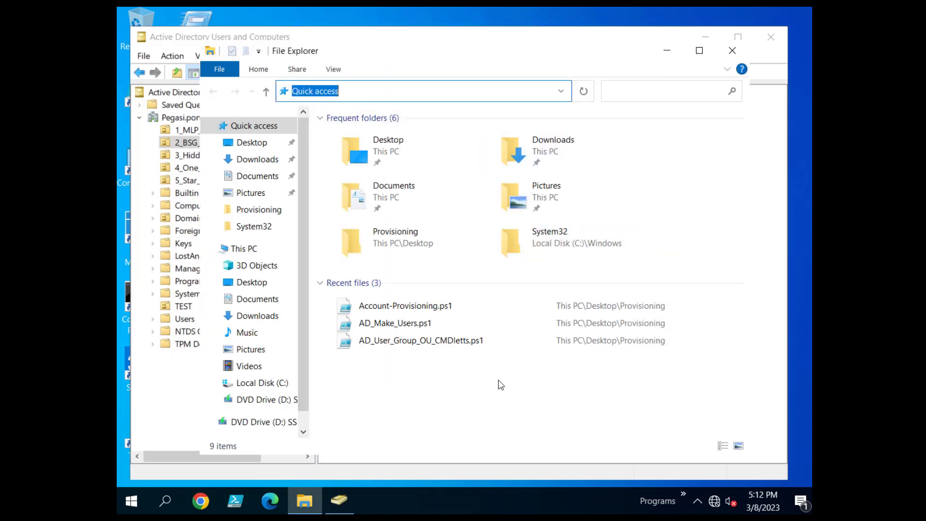
{"action": "type", "text": "\\\\"}
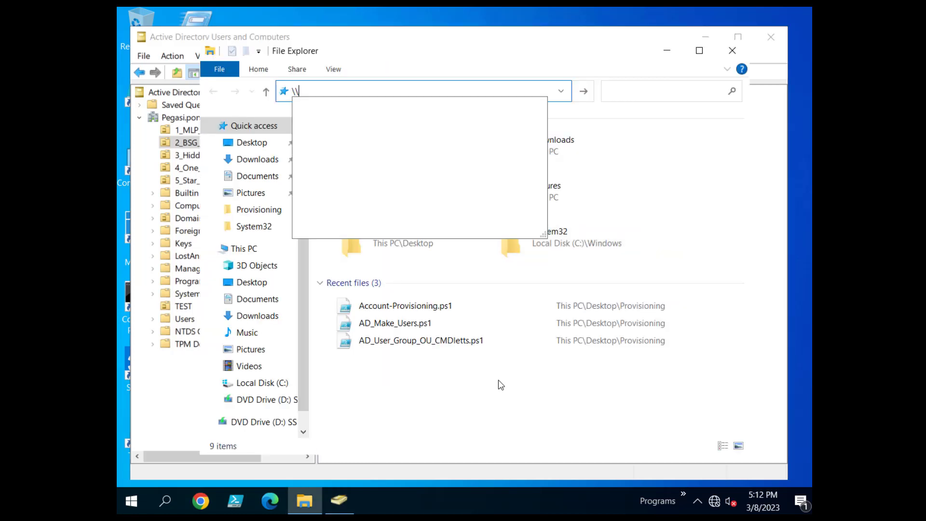
{"action": "type", "text": "Pega"}
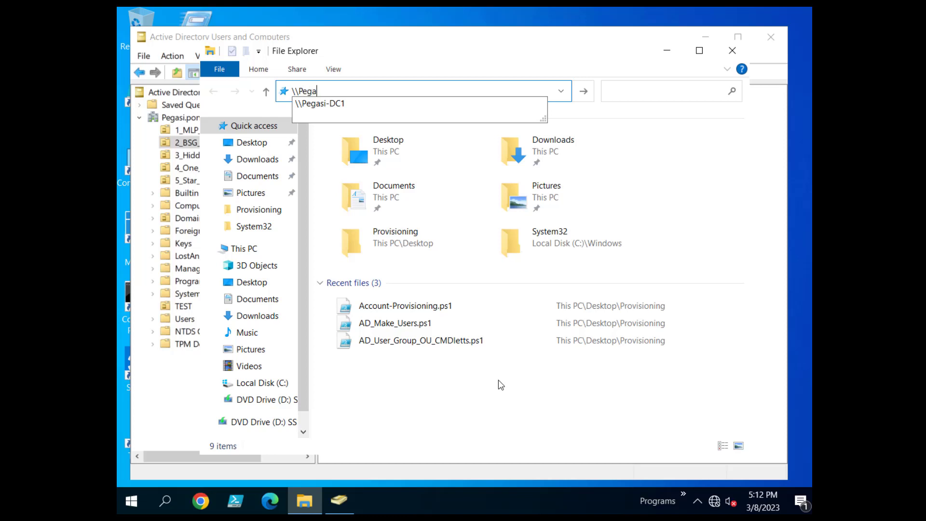
{"action": "type", "text": "si"}
{"action": "left_click", "coordinate": [404, 103]}
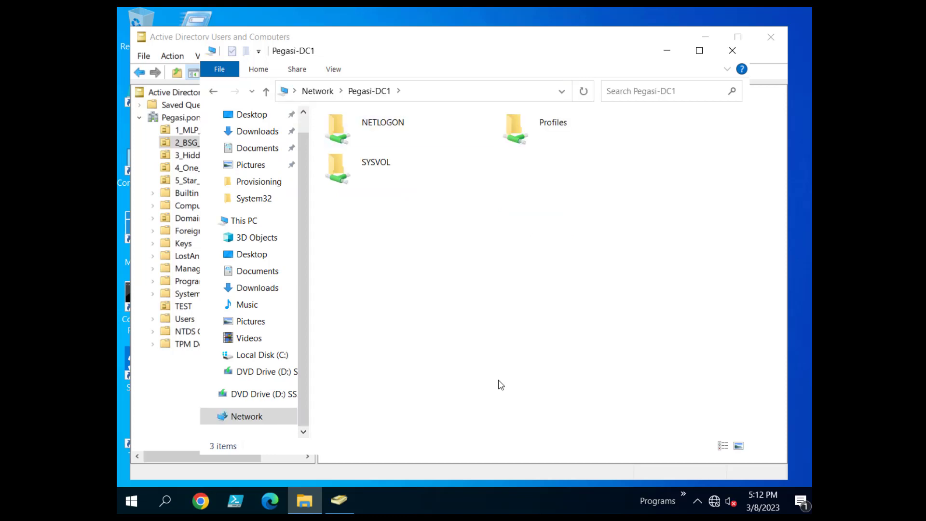
{"action": "left_click", "coordinate": [386, 126]}
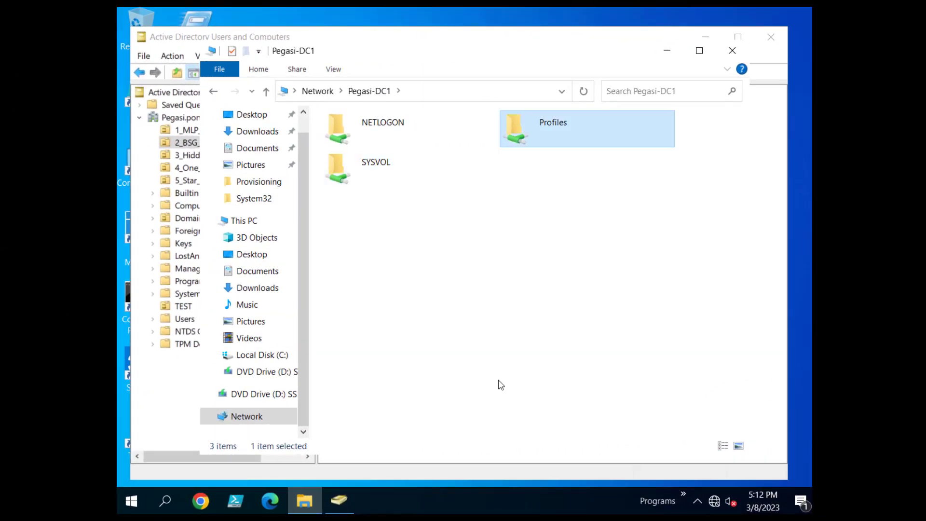
{"action": "key", "text": "Return"}
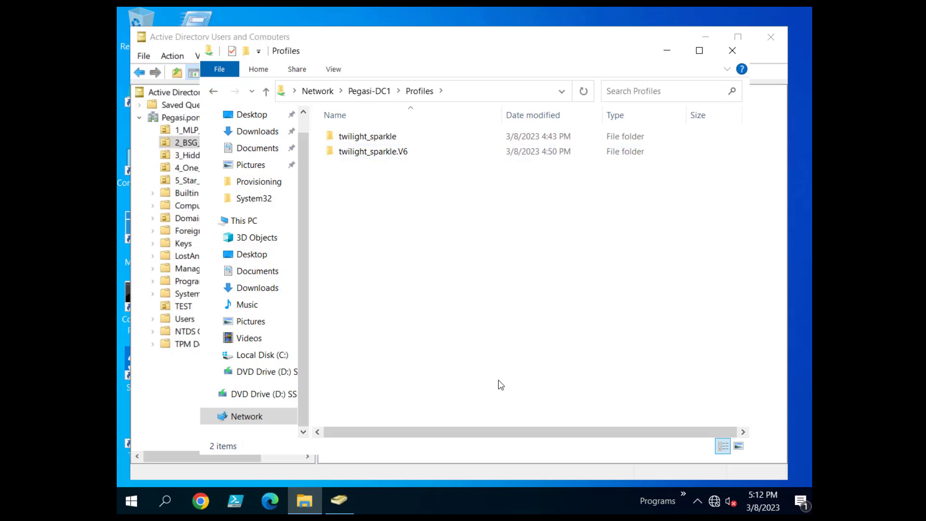
{"action": "left_click", "coordinate": [732, 51]}
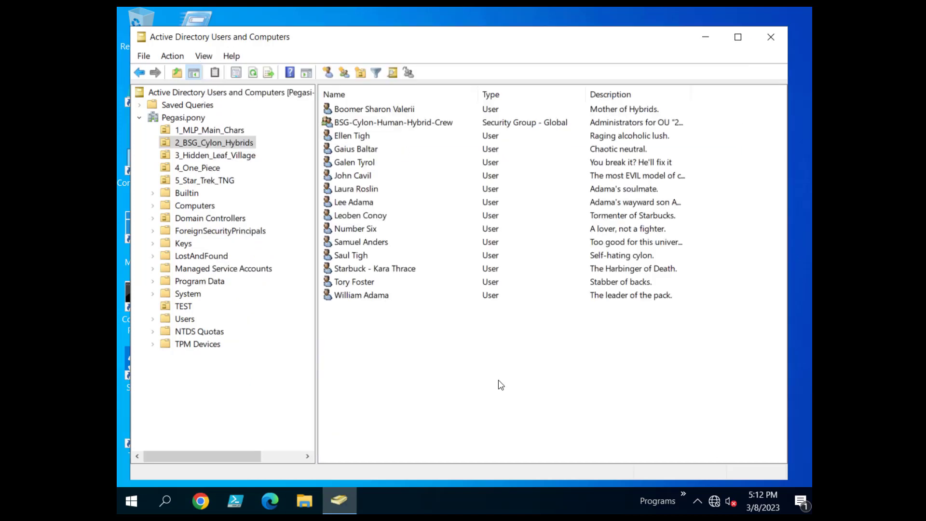
Review the Hidden_Leaf_Shinobi_Ninjas group members in 3_Hidden_Leaf_Village.
{"action": "key", "text": "Down"}
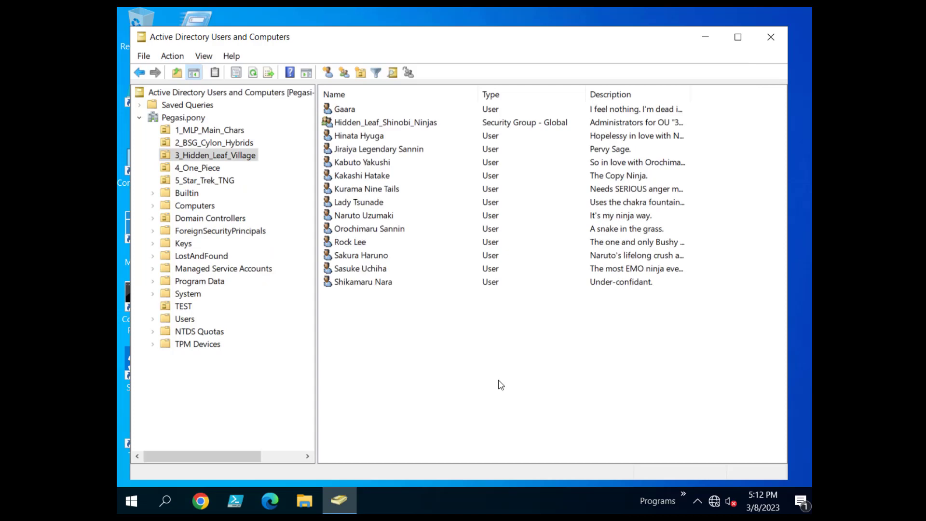
{"action": "double_click", "coordinate": [385, 123]}
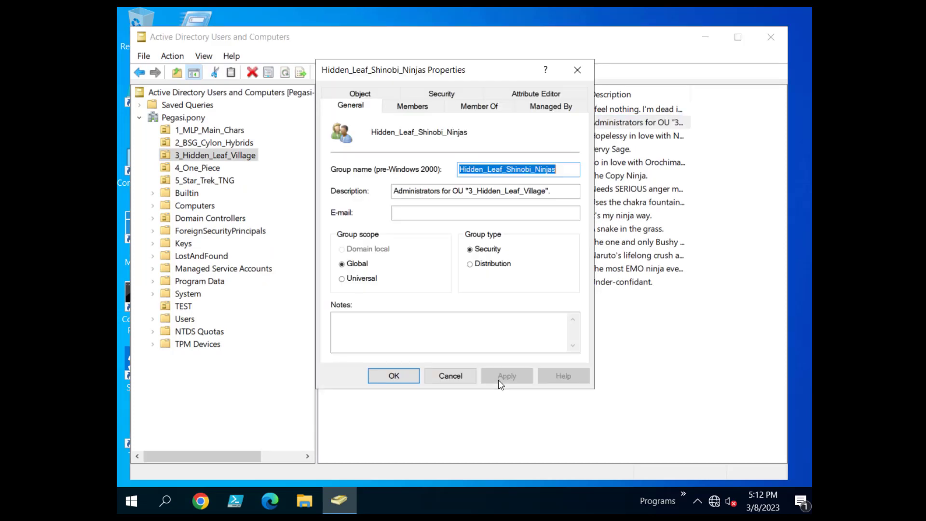
{"action": "key", "text": "ctrl+Tab"}
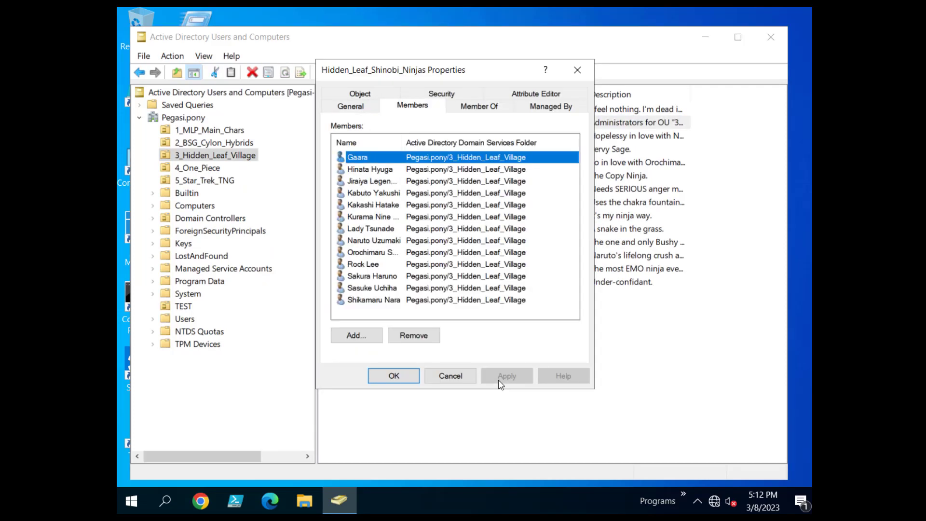
{"action": "left_click_drag", "start_coordinate": [402, 143], "coordinate": [424, 142]}
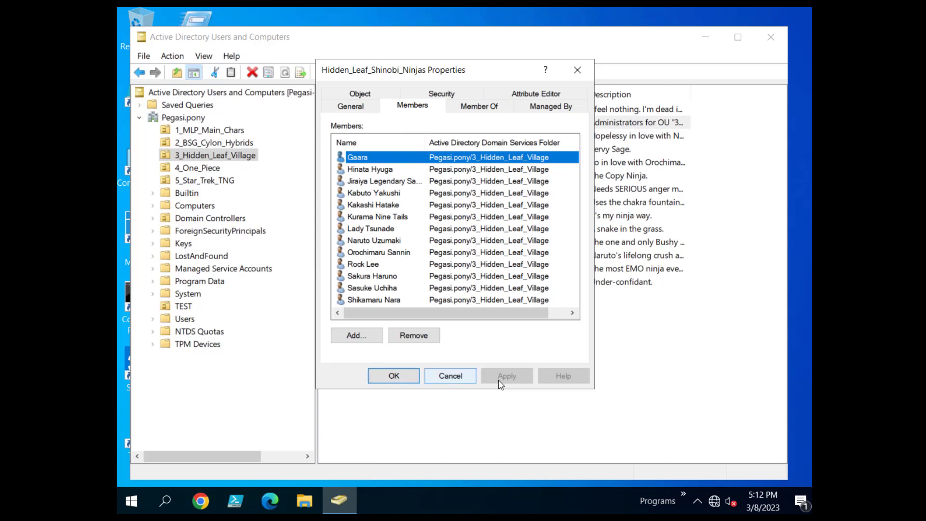
{"action": "left_click", "coordinate": [450, 376]}
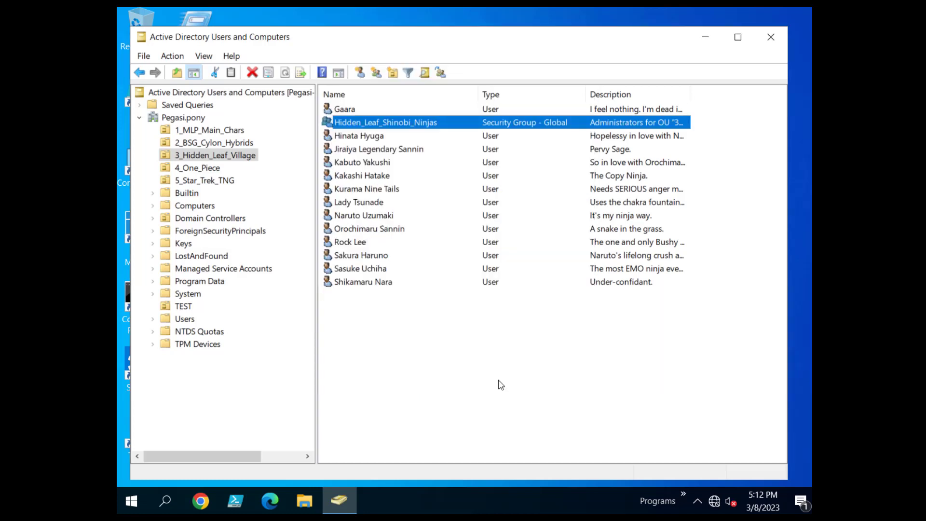
Browse a 3_Hidden_Leaf_Village user's Certificates, Member Of, Account, General and Organization tabs.
{"action": "double_click", "coordinate": [362, 175]}
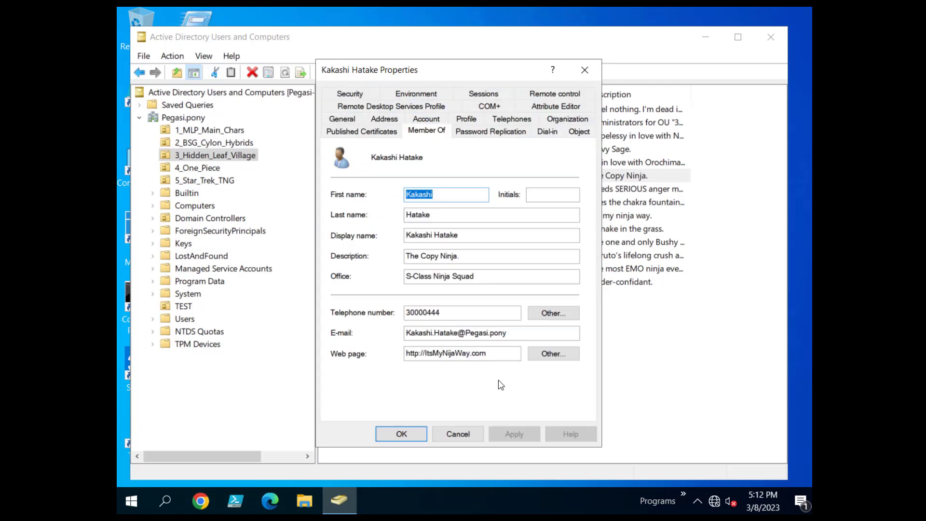
{"action": "left_click", "coordinate": [361, 131]}
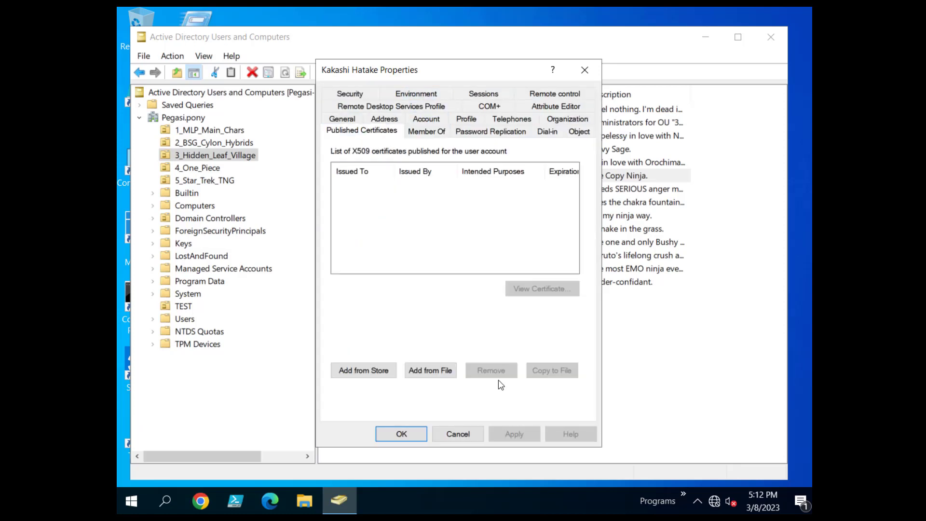
{"action": "left_click", "coordinate": [427, 130]}
{"action": "left_click", "coordinate": [426, 118]}
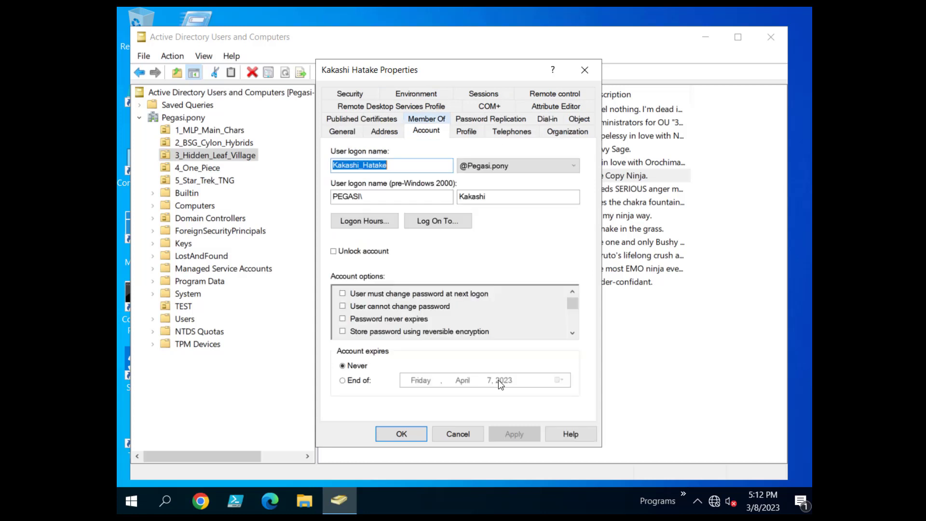
{"action": "left_click", "coordinate": [342, 132]}
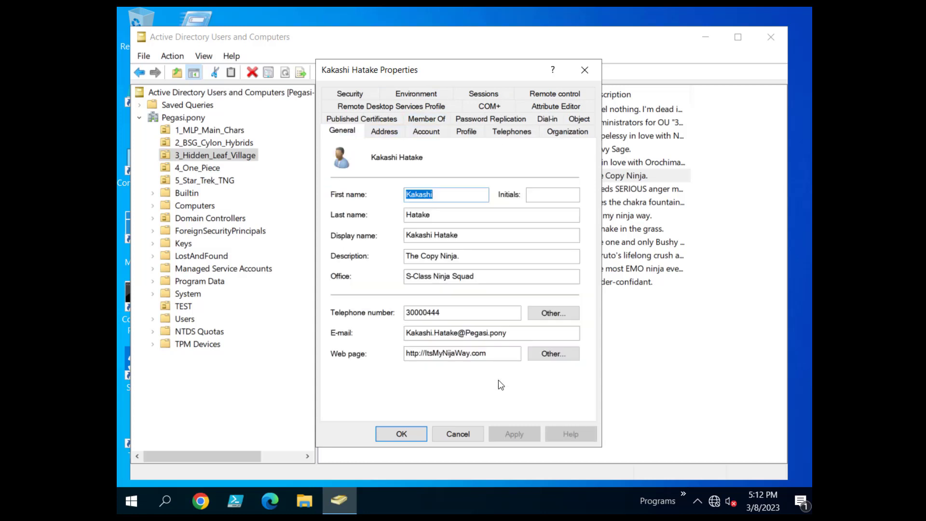
{"action": "left_click", "coordinate": [567, 131]}
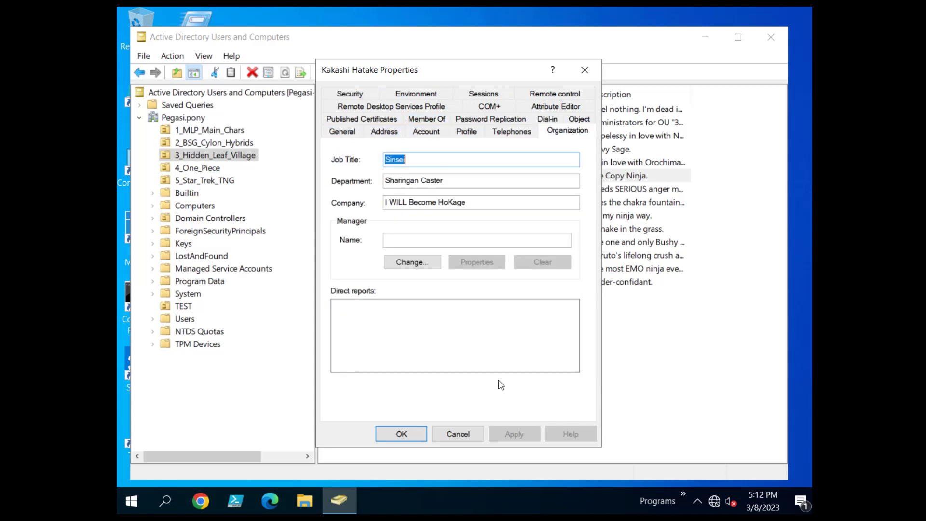
{"action": "left_click", "coordinate": [497, 203]}
{"action": "left_click", "coordinate": [457, 433]}
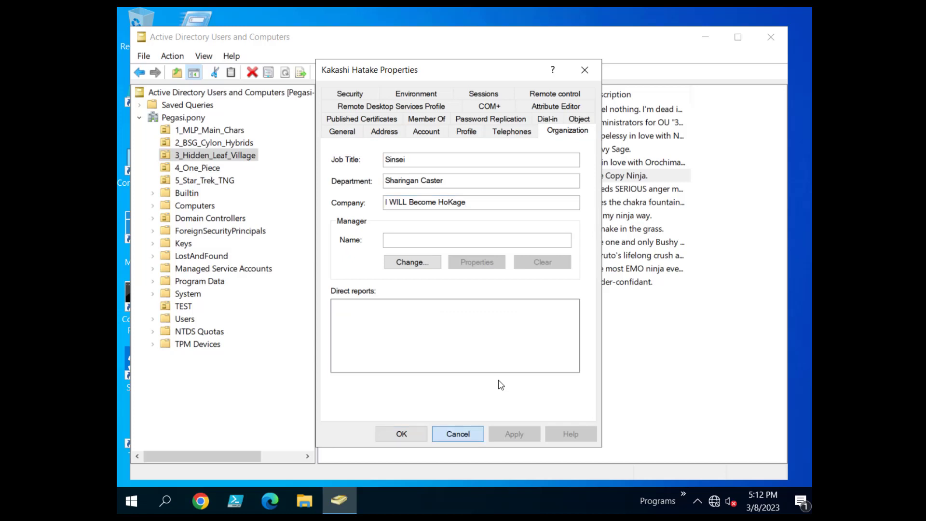
Open Zoro Roronoa's Organization details in 4_One_Piece.
{"action": "left_click", "coordinate": [198, 168]}
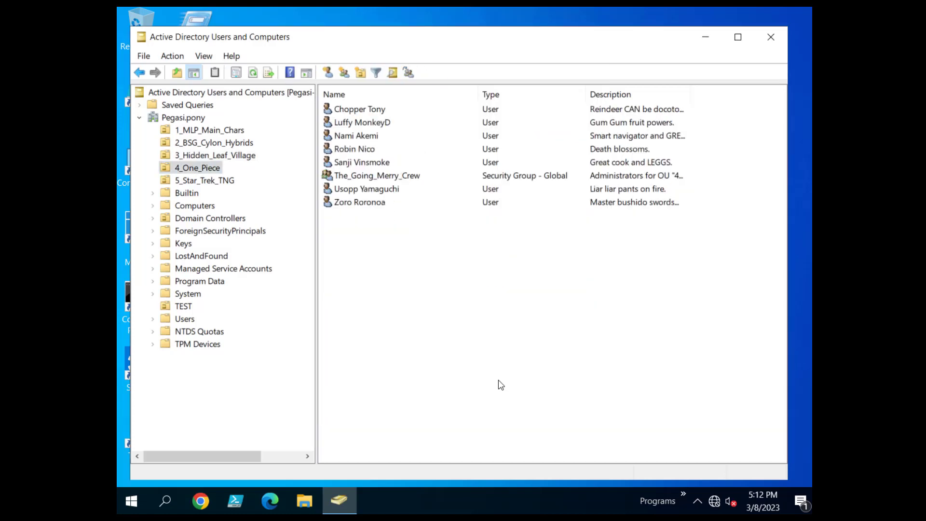
{"action": "double_click", "coordinate": [359, 202]}
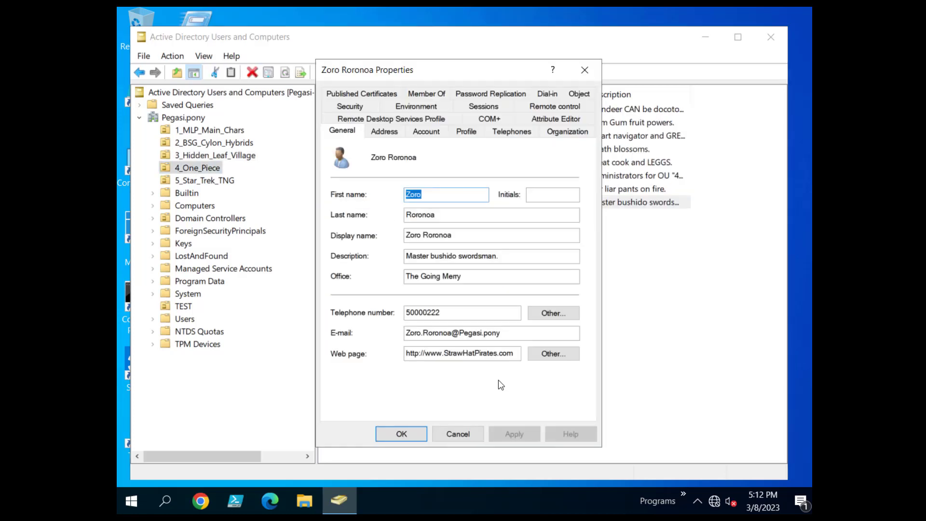
{"action": "left_click", "coordinate": [568, 131]}
Close the user's properties and check The_Going_Merry_Crew's member list.
{"action": "left_click", "coordinate": [463, 203]}
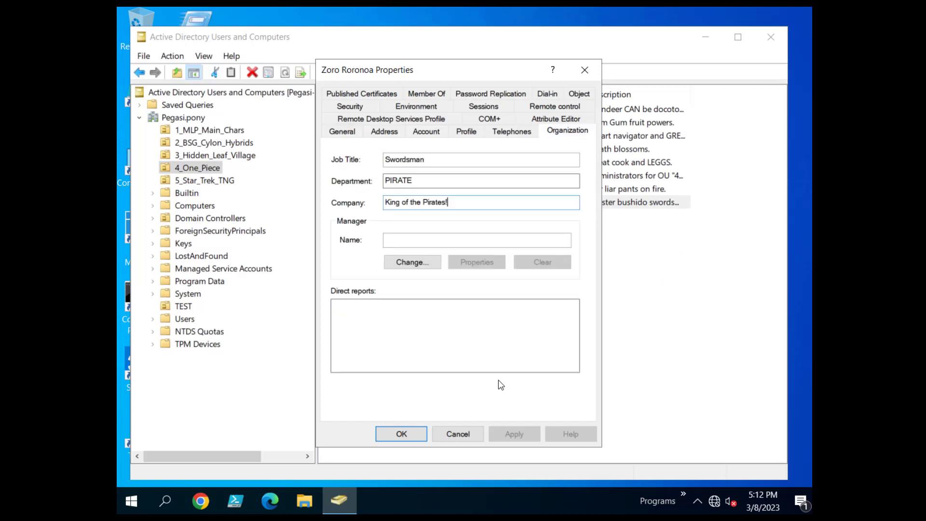
{"action": "left_click", "coordinate": [342, 131]}
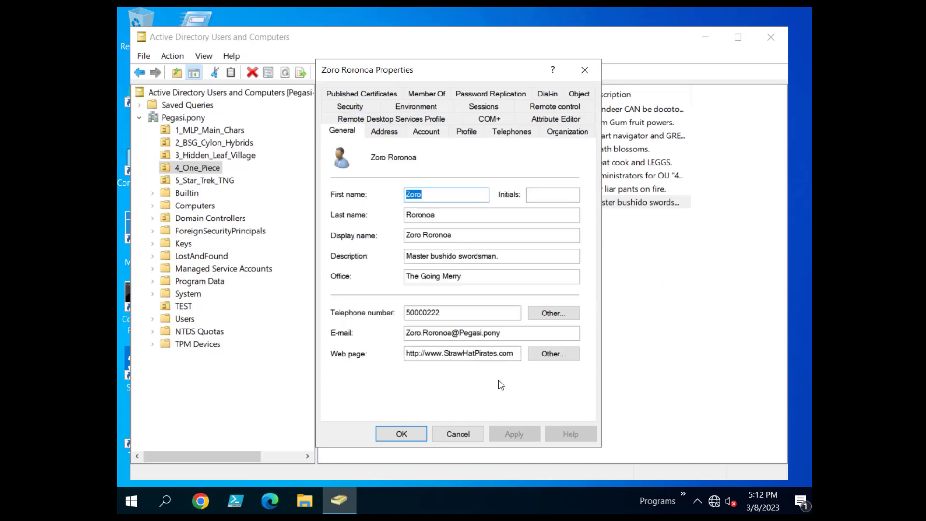
{"action": "left_click", "coordinate": [457, 434]}
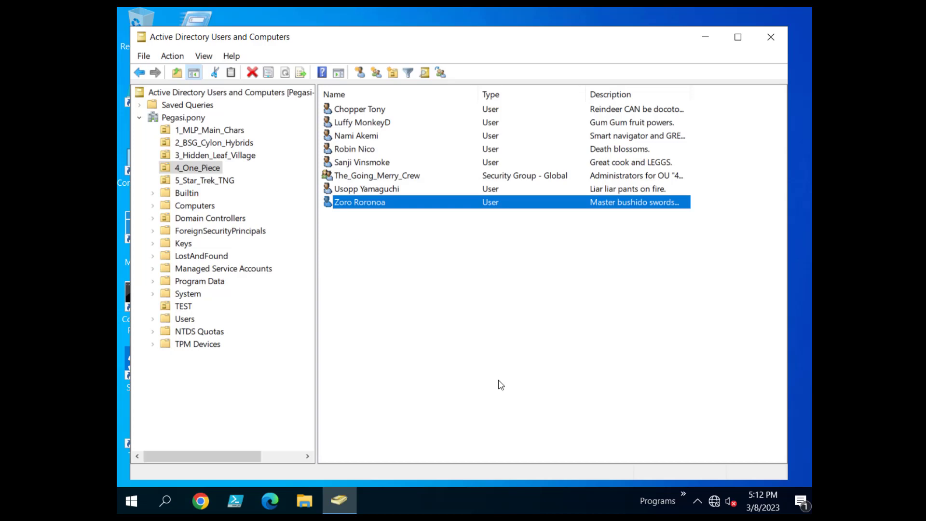
{"action": "key", "text": "l"}
{"action": "key", "text": "t"}
{"action": "key", "text": "Return"}
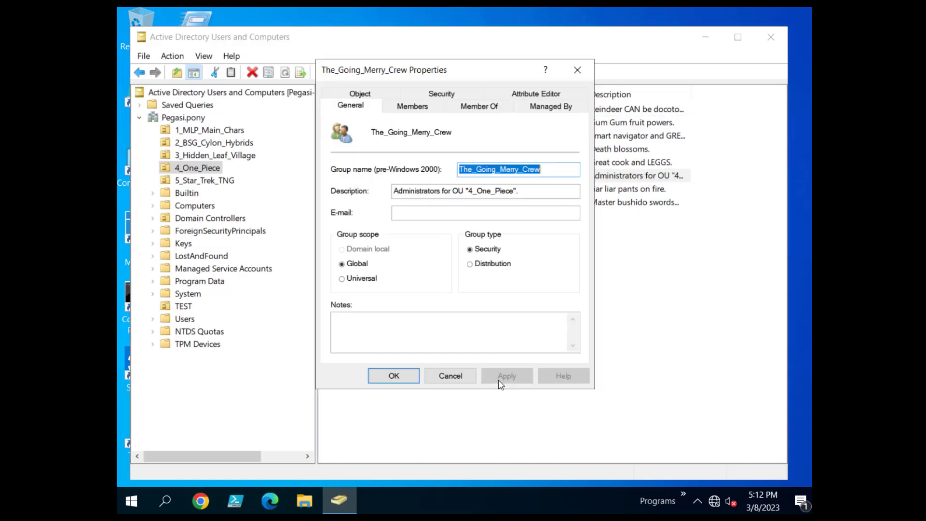
{"action": "key", "text": "ctrl+Tab"}
{"action": "key", "text": "Escape"}
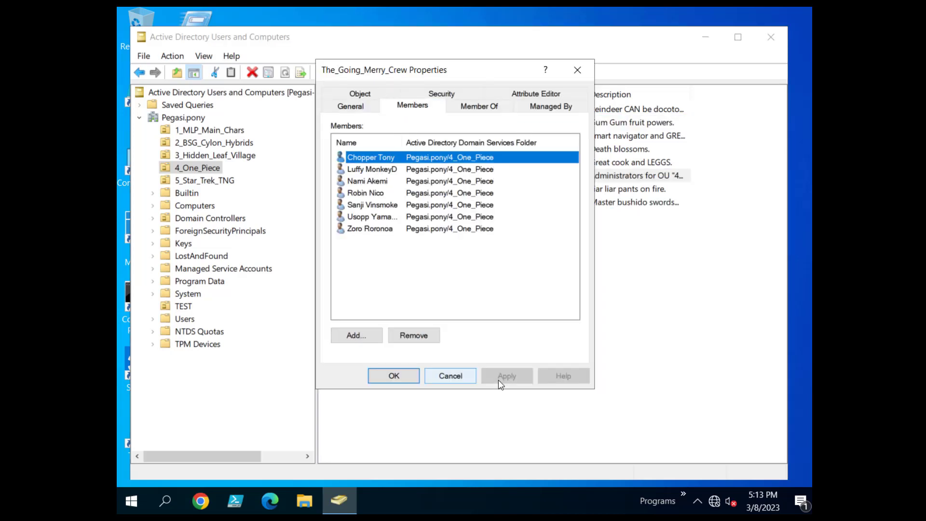
Check that The_Enterprise_D_Crew in 5_Star_Trek_TNG contains all seven users.
{"action": "key", "text": "shift+Tab"}
{"action": "key", "text": "Down"}
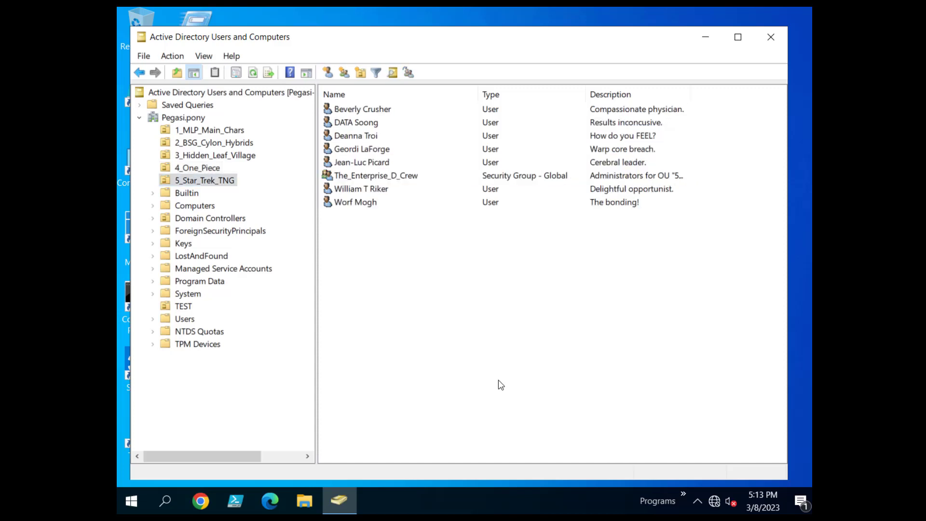
{"action": "key", "text": "Tab"}
{"action": "key", "text": "t"}
{"action": "key", "text": "Return"}
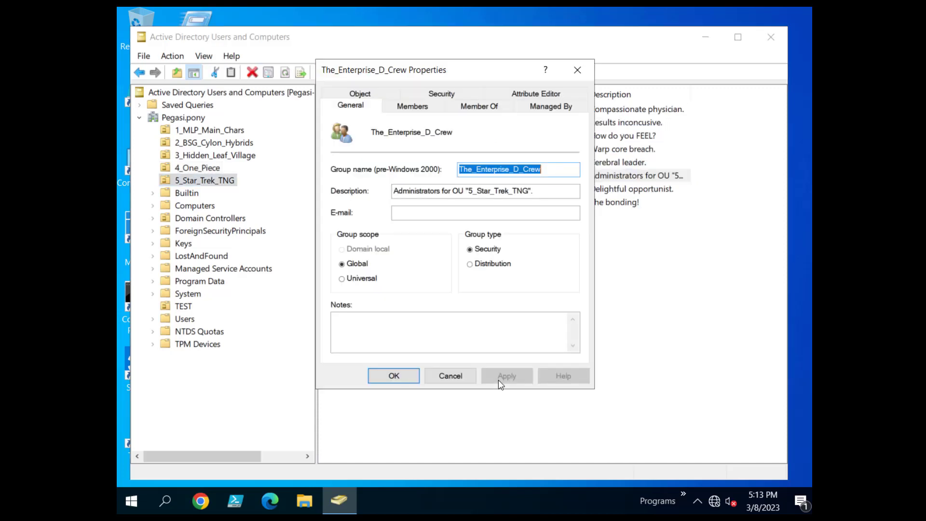
{"action": "key", "text": "ctrl+Tab"}
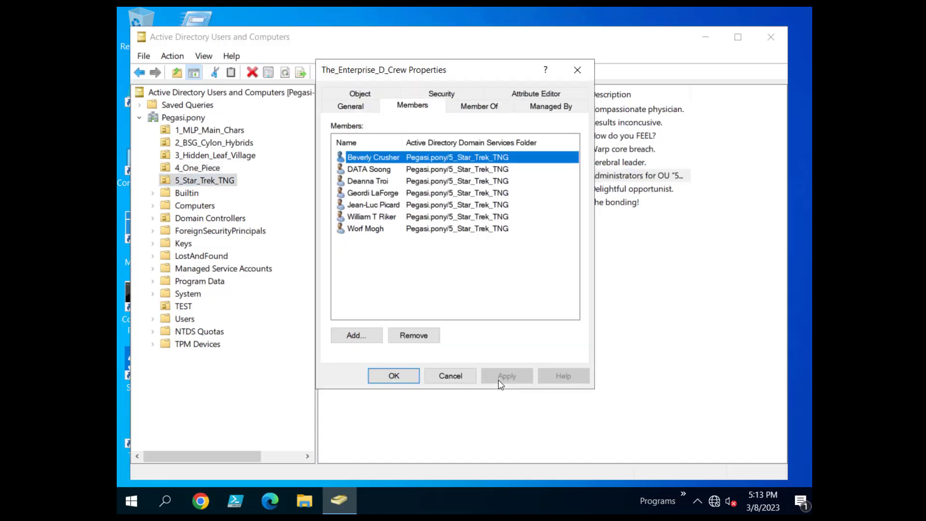
{"action": "key", "text": "Escape"}
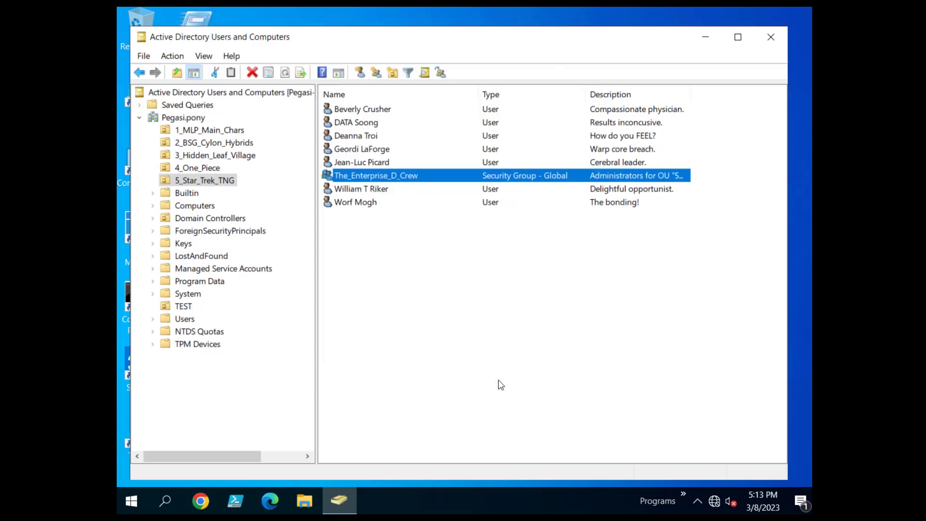
{"action": "left_click", "coordinate": [501, 385]}
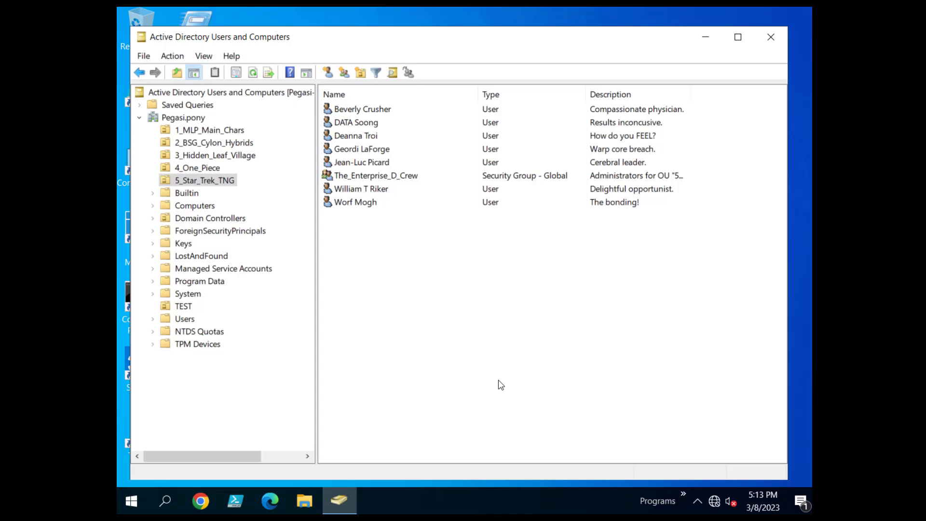
Glance at a 1_MLP_Main_Chars user's properties, then return to the Pegasi.pony domain level.
{"action": "key", "text": "1"}
{"action": "double_click", "coordinate": [363, 189]}
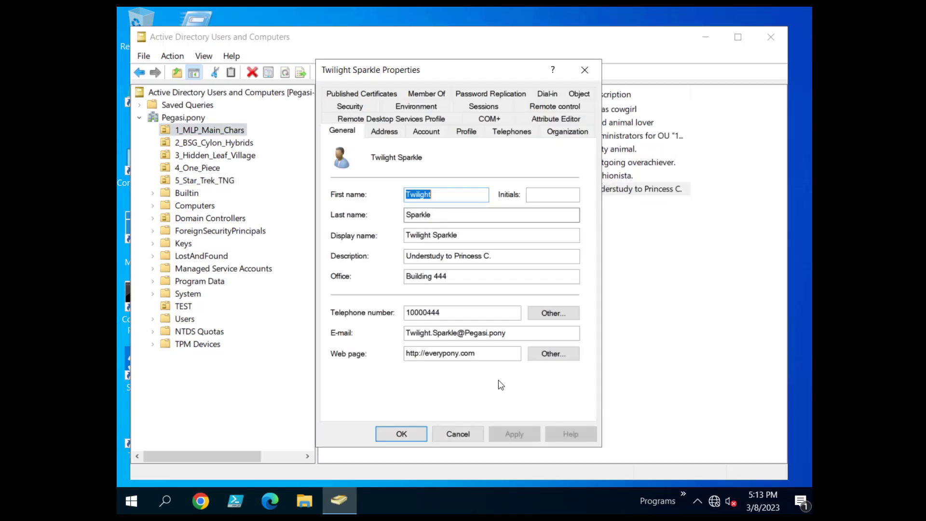
{"action": "left_click", "coordinate": [457, 434]}
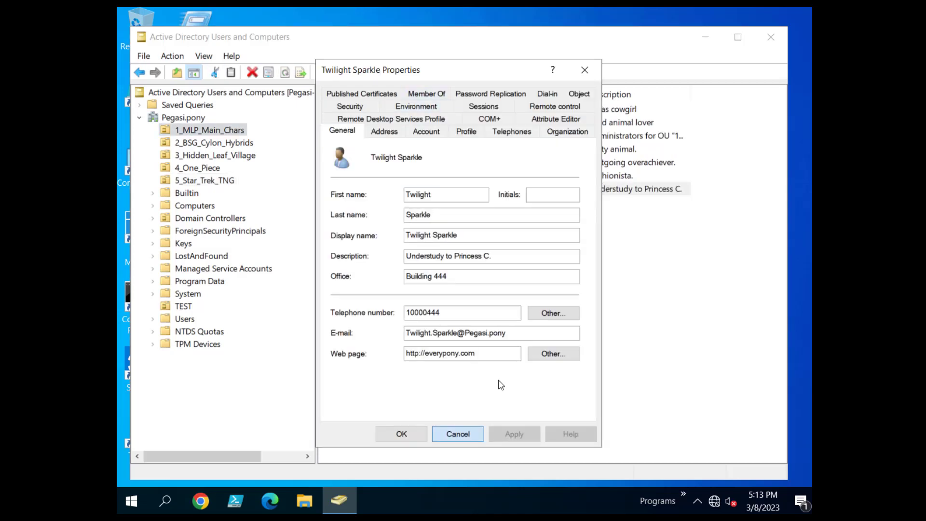
{"action": "key", "text": "BackSpace"}
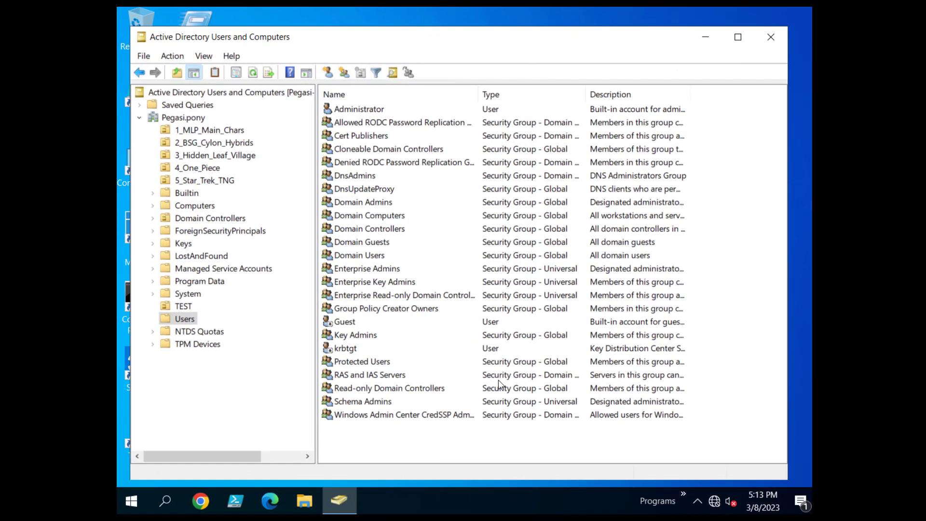
Add the twilight and flutter accounts to Domain Admins' members.
{"action": "double_click", "coordinate": [363, 202]}
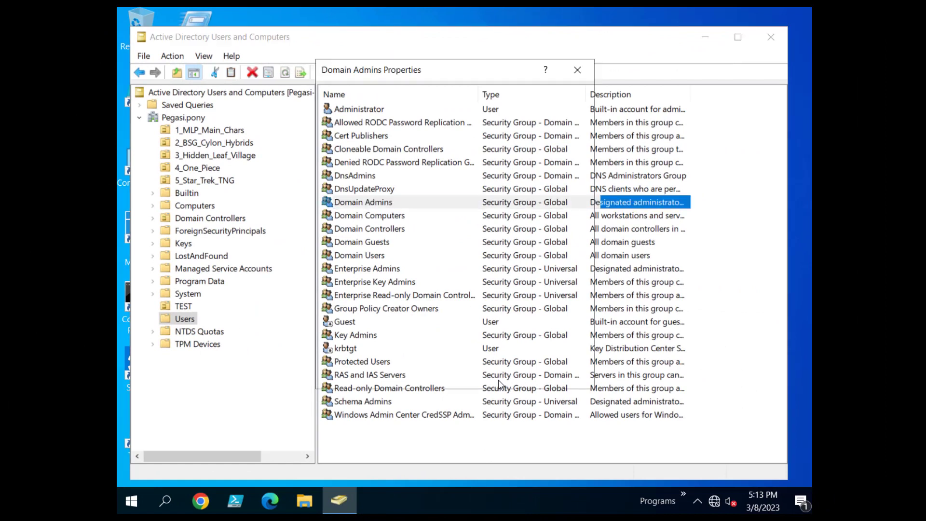
{"action": "left_click", "coordinate": [412, 106]}
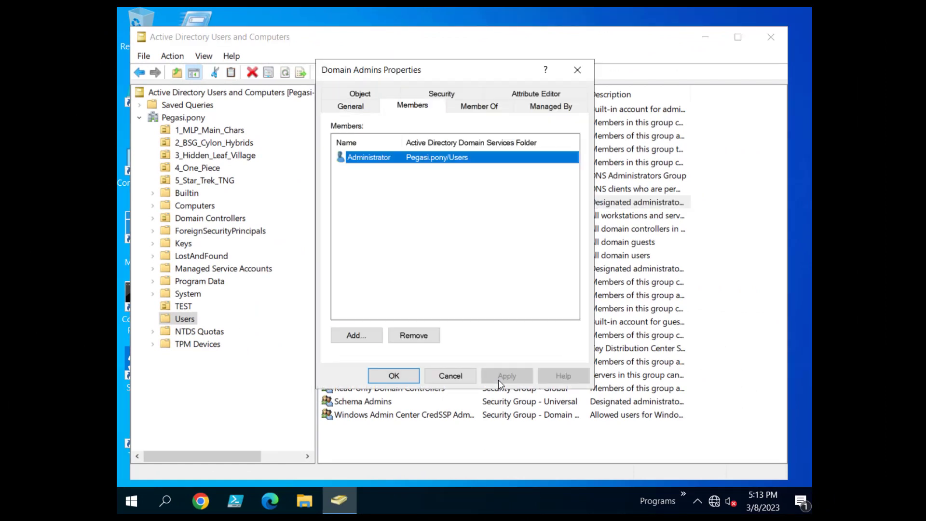
{"action": "left_click", "coordinate": [356, 335]}
{"action": "type", "text": "twilight"}
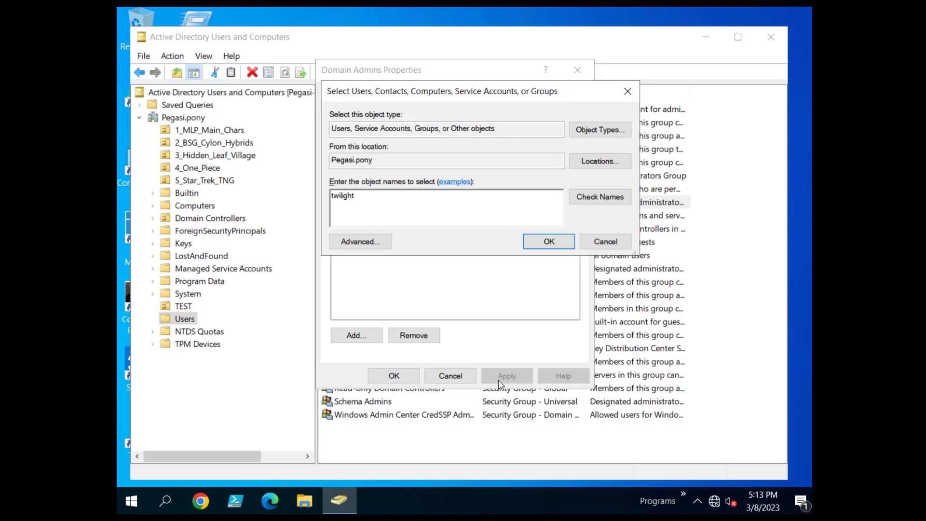
{"action": "key", "text": "alt+k"}
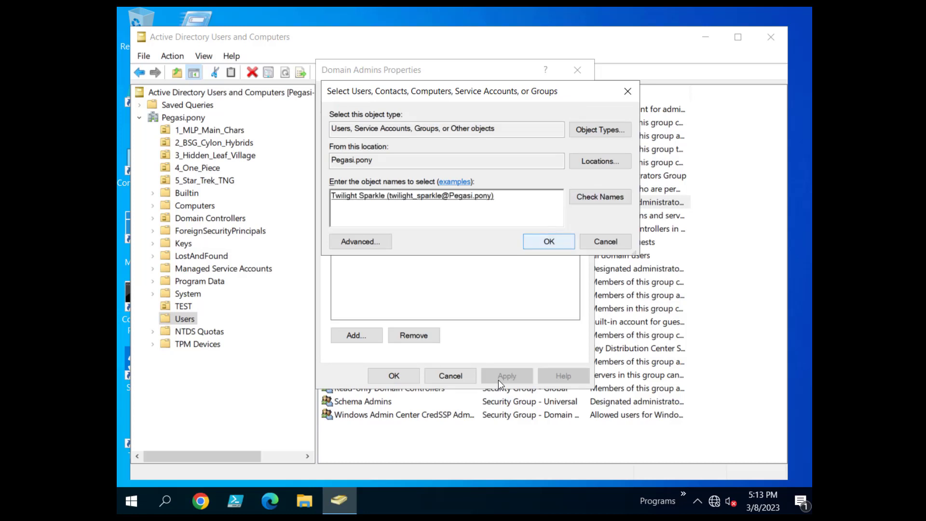
{"action": "key", "text": "Return"}
{"action": "key", "text": "Return"}
{"action": "type", "text": "fl"}
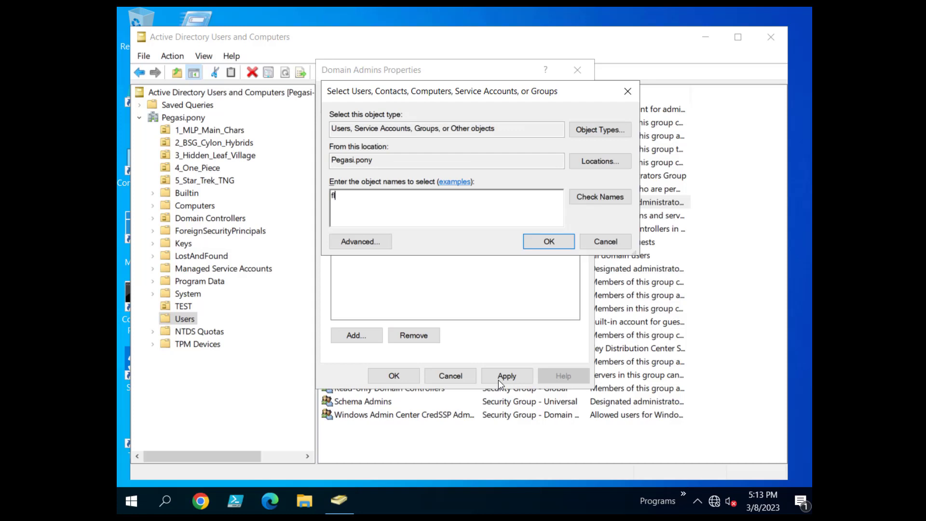
{"action": "type", "text": "utter"}
{"action": "key", "text": "alt+k"}
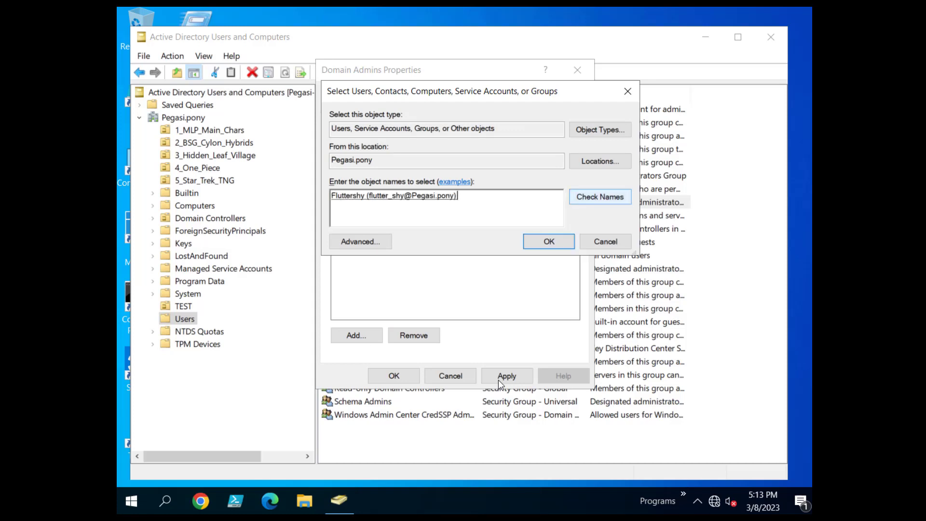
{"action": "key", "text": "Return"}
{"action": "key", "text": "Return"}
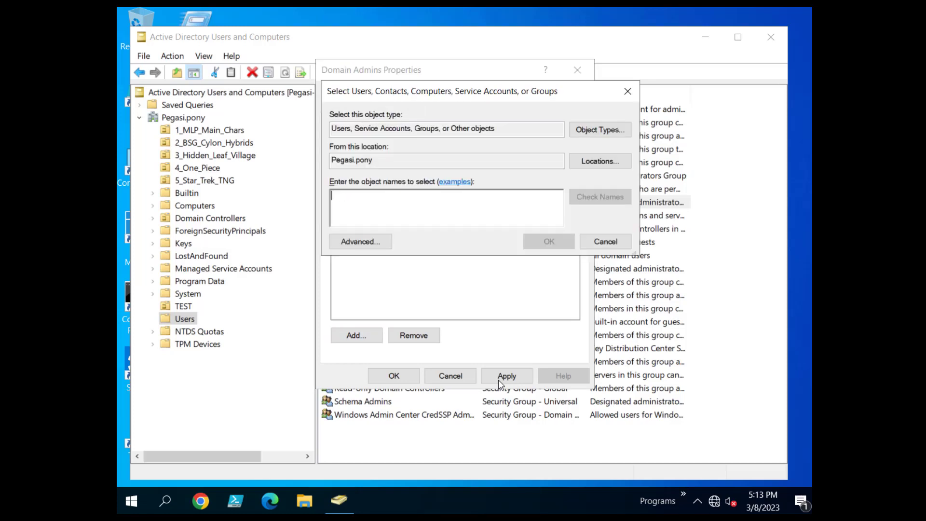
Add both accounts matching 'will' to Domain Admins.
{"action": "type", "text": "will"}
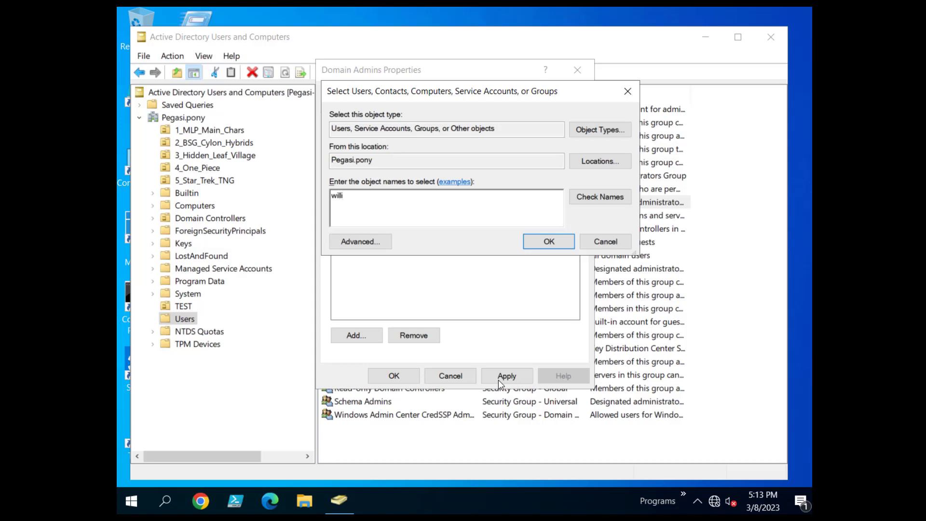
{"action": "key", "text": "alt+k"}
{"action": "key", "text": "Down"}
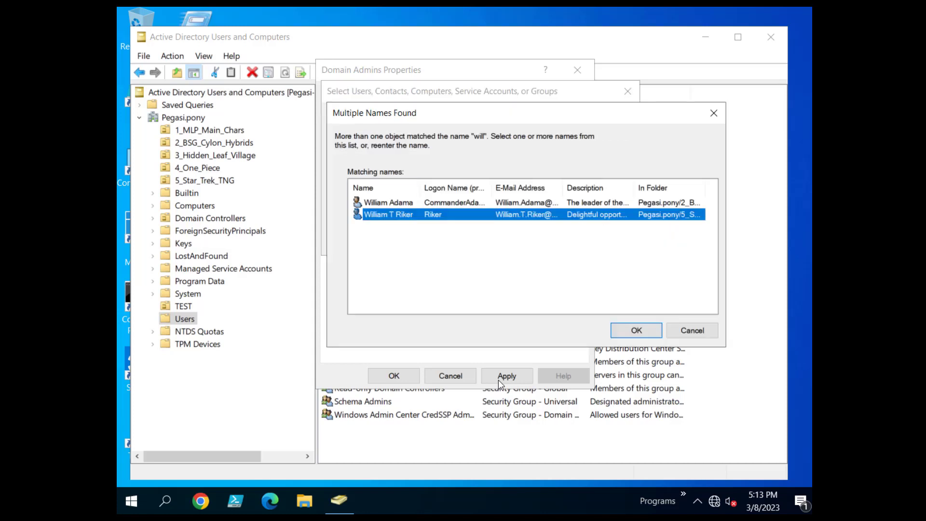
{"action": "key", "text": "shift+Up"}
{"action": "key", "text": "Return"}
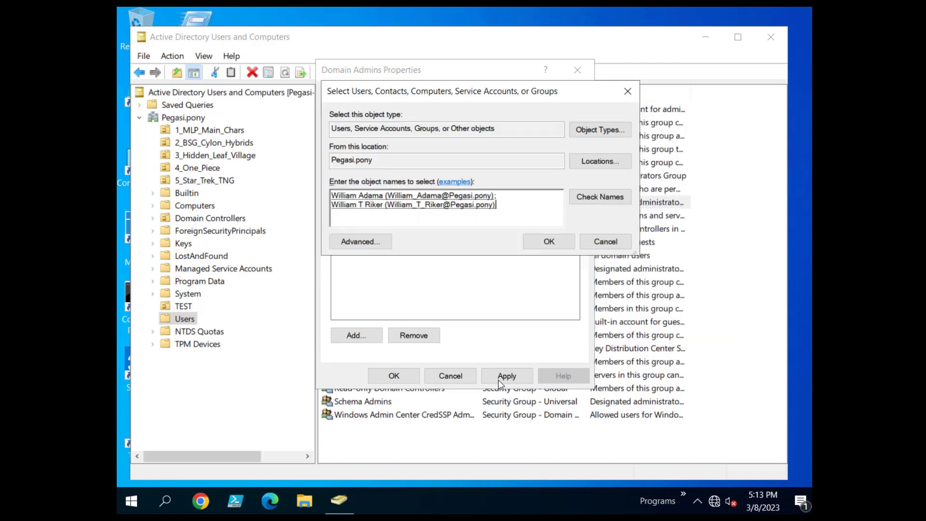
{"action": "key", "text": "Return"}
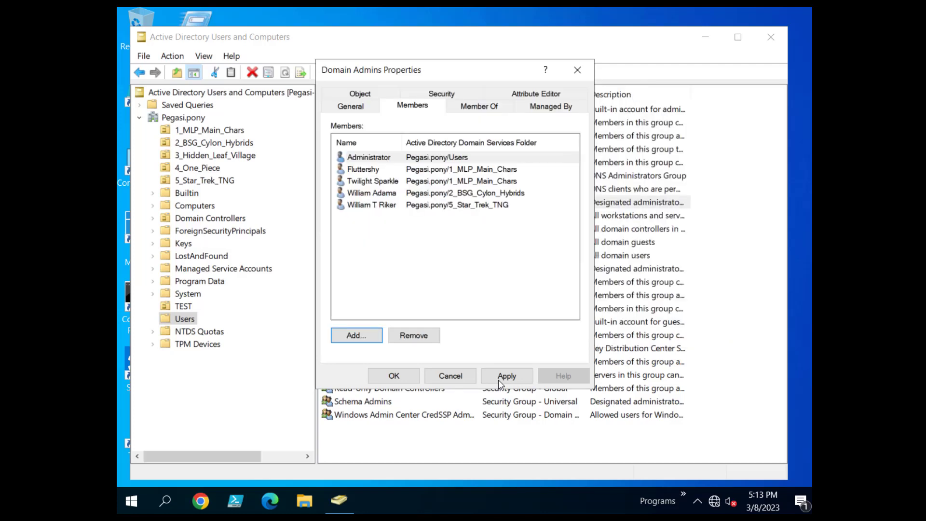
Add the jean and luffy accounts to Domain Admins.
{"action": "key", "text": "Return"}
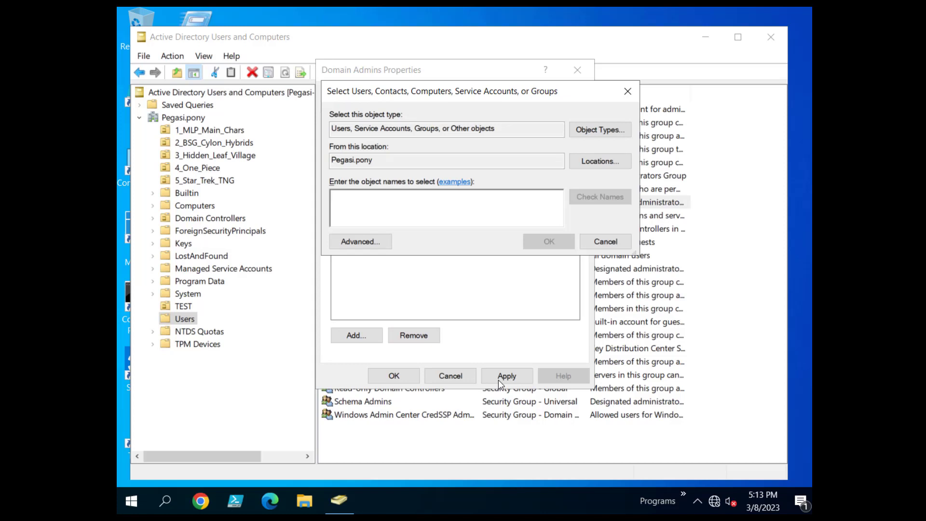
{"action": "type", "text": "jean"}
{"action": "key", "text": "alt+k"}
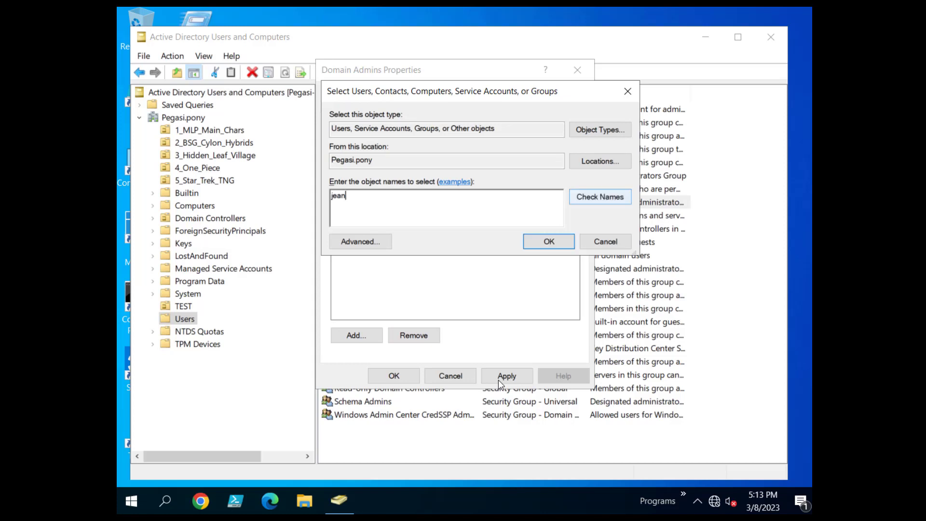
{"action": "key", "text": "Return"}
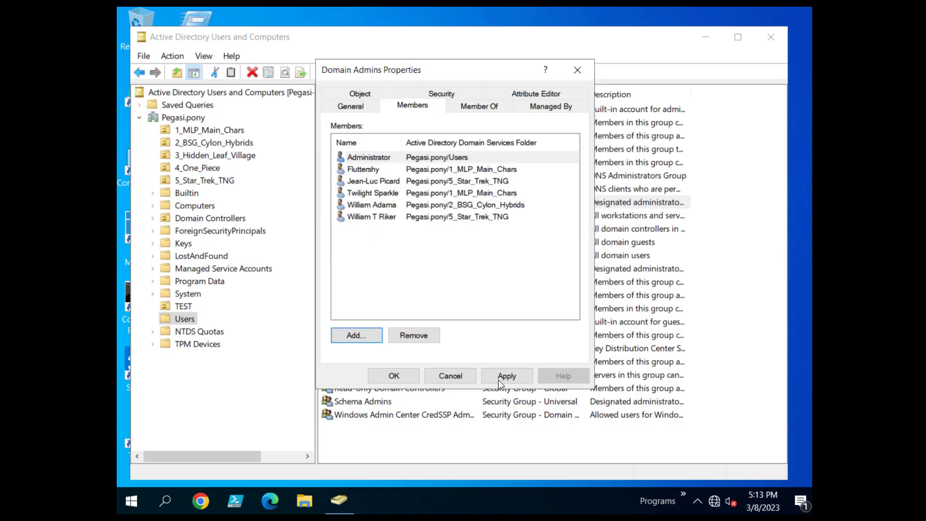
{"action": "key", "text": "Return"}
{"action": "type", "text": "luffy"}
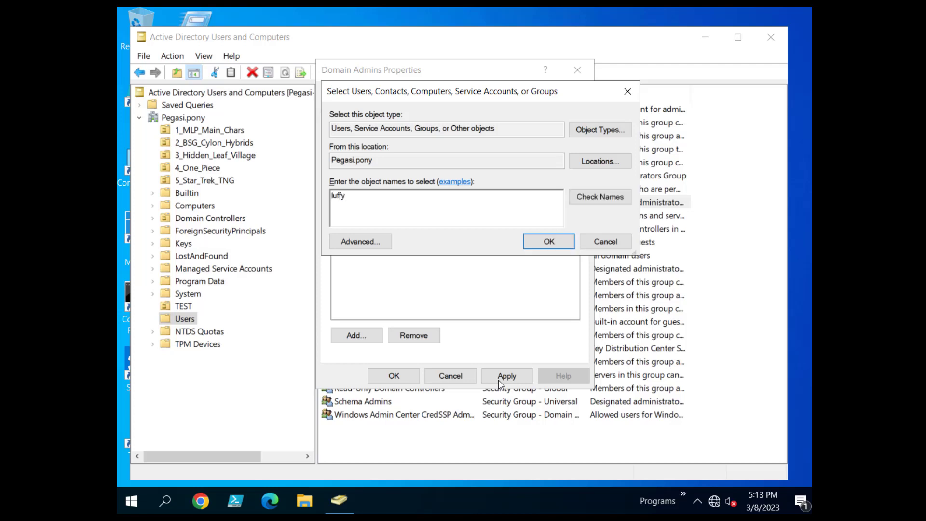
{"action": "key", "text": "alt+k"}
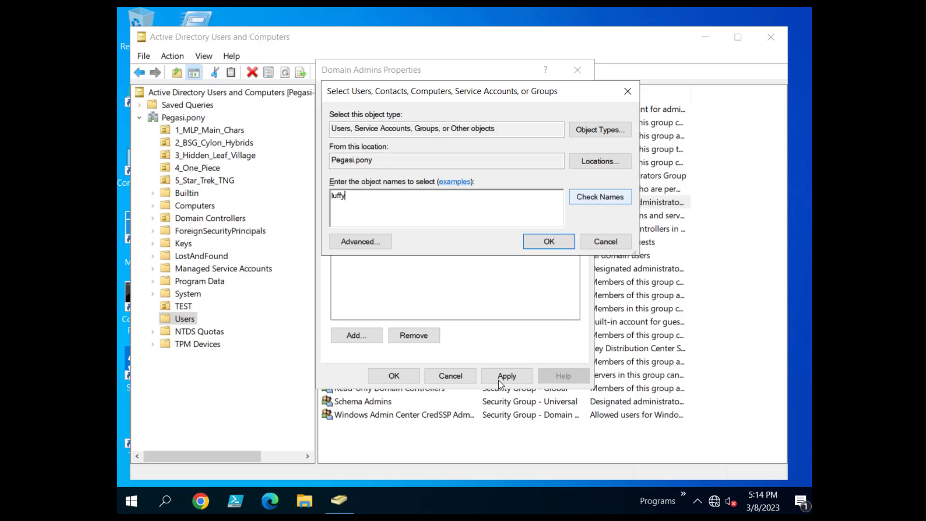
{"action": "key", "text": "Return"}
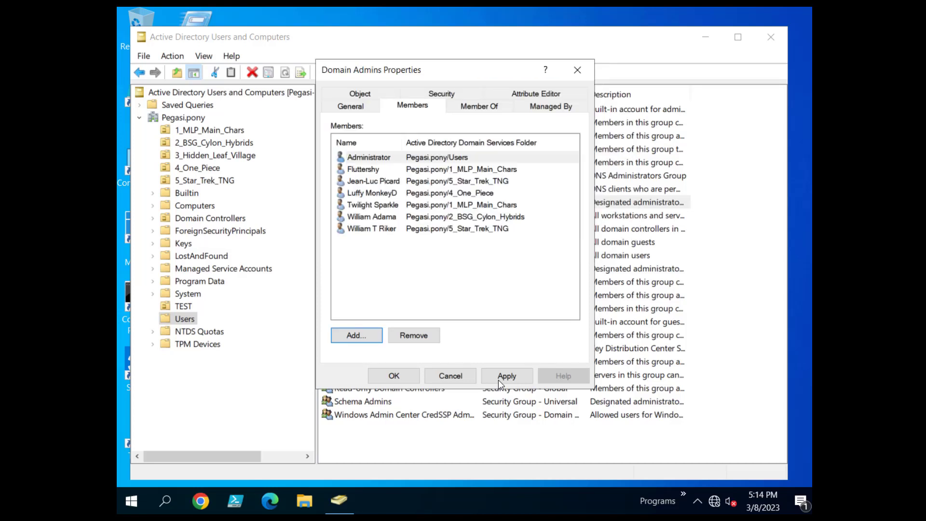
Review the members list and add the kakashi account.
{"action": "key", "text": "shift+Tab"}
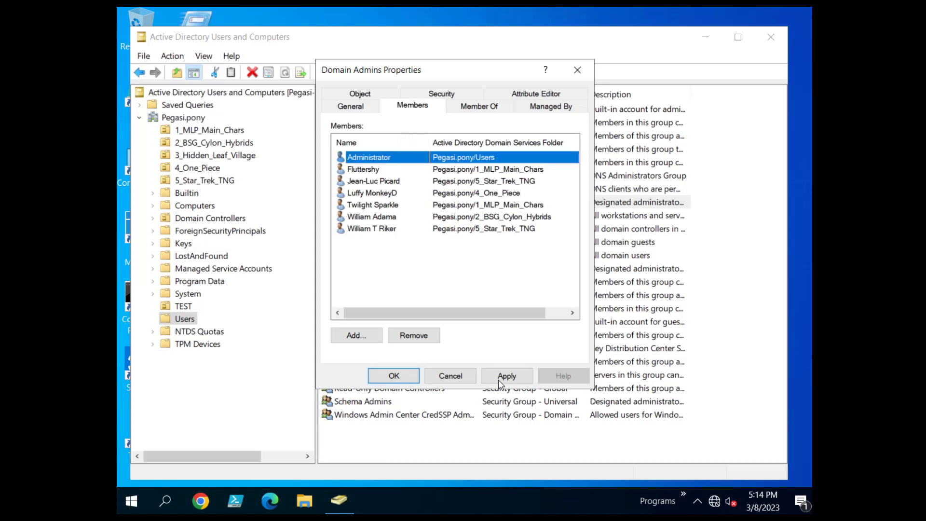
{"action": "key", "text": "Down"}
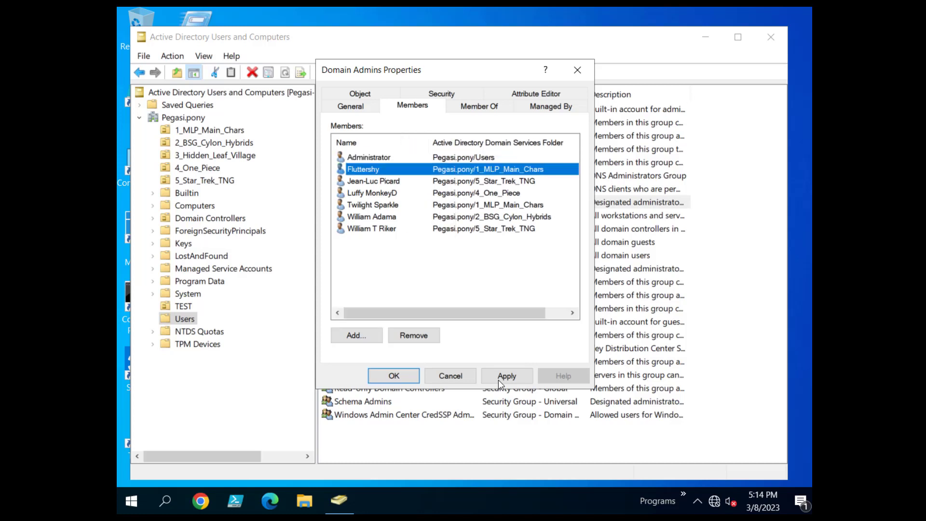
{"action": "key", "text": "Down"}
{"action": "key", "text": "Down"}
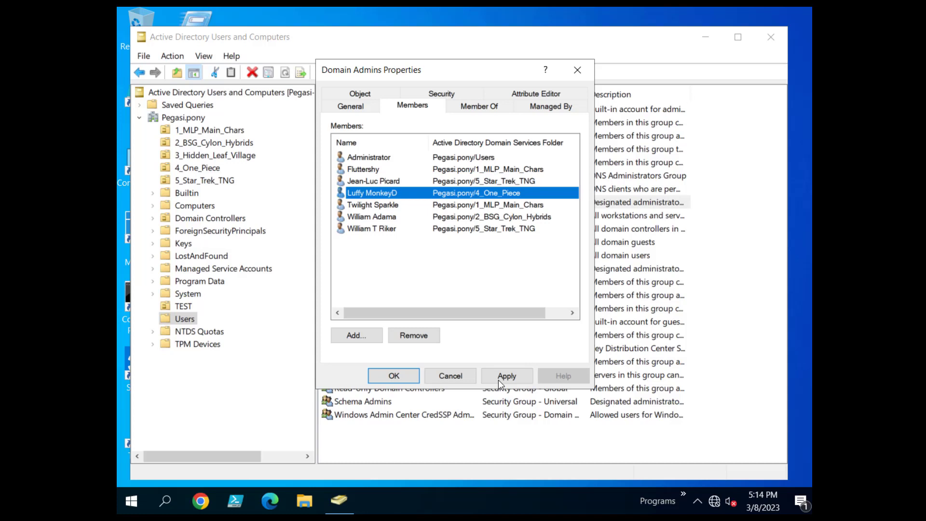
{"action": "key", "text": "Down"}
{"action": "key", "text": "Down"}
{"action": "key", "text": "Down"}
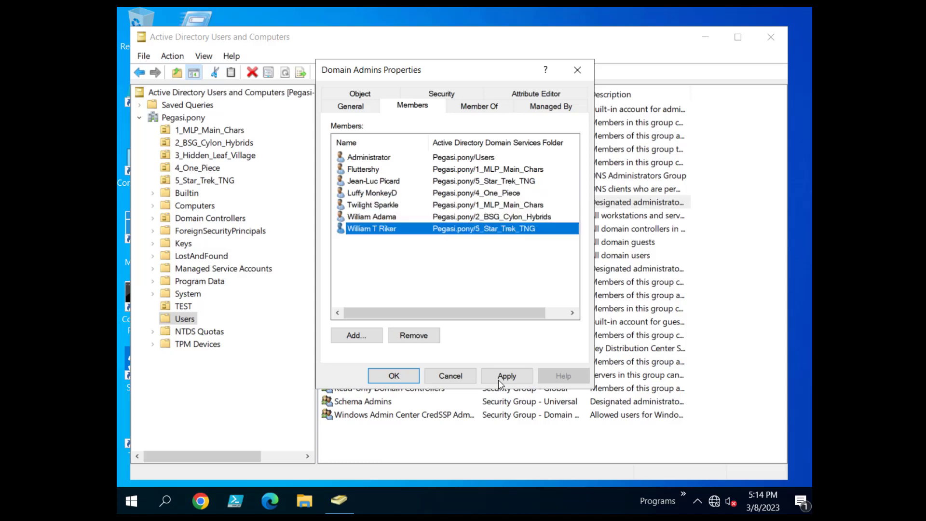
{"action": "key", "text": "alt+d"}
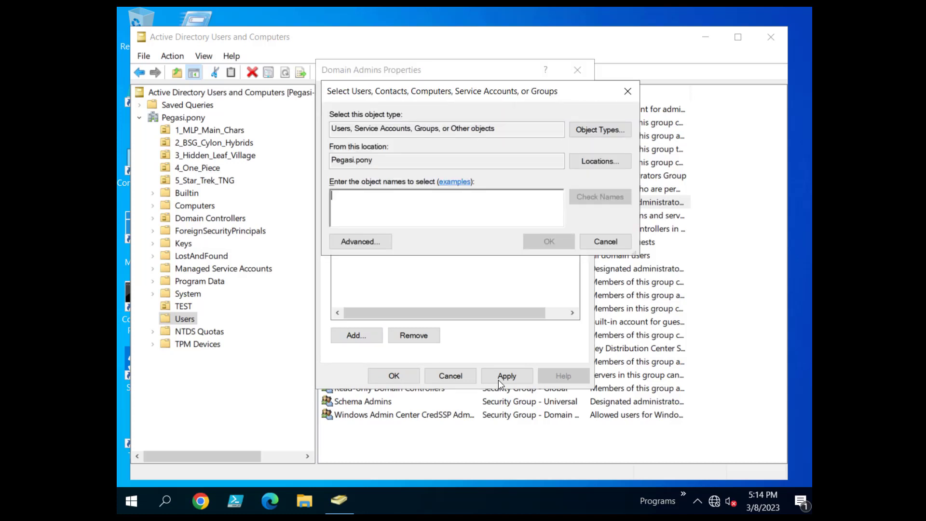
{"action": "type", "text": "kakashi"}
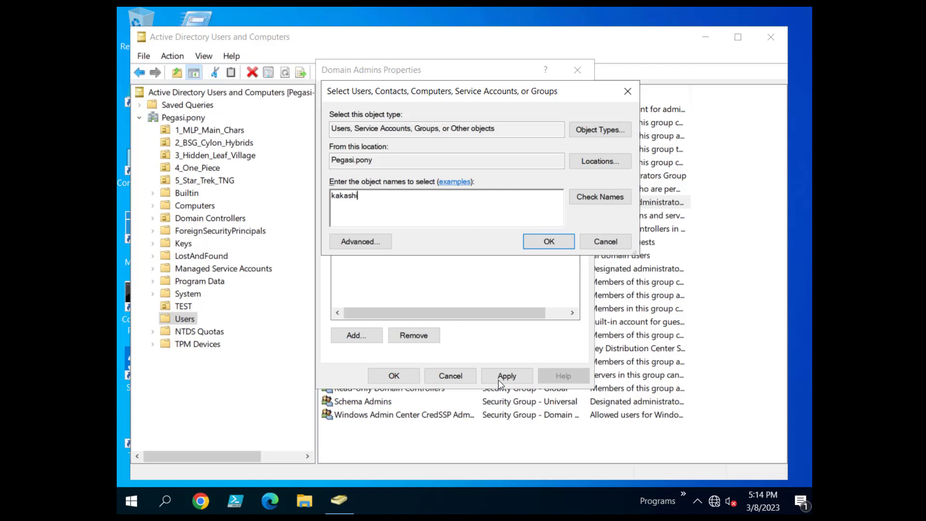
{"action": "key", "text": "Return"}
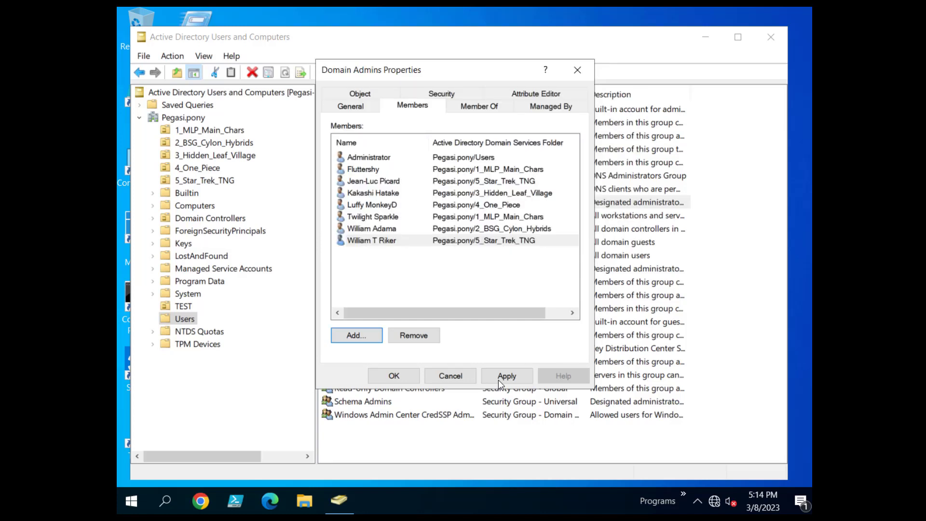
{"action": "left_click", "coordinate": [499, 380]}
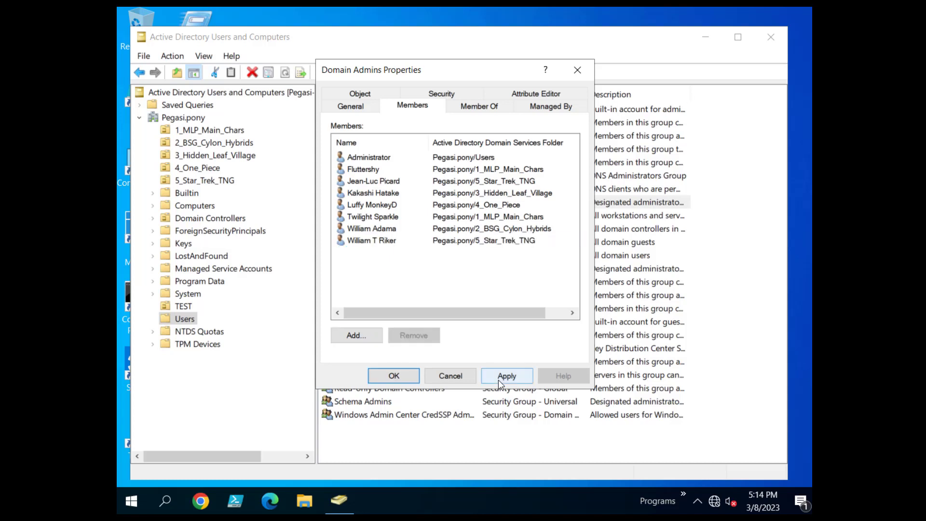
Add the rarity account and apply the Domain Admins membership changes.
{"action": "left_click", "coordinate": [356, 335]}
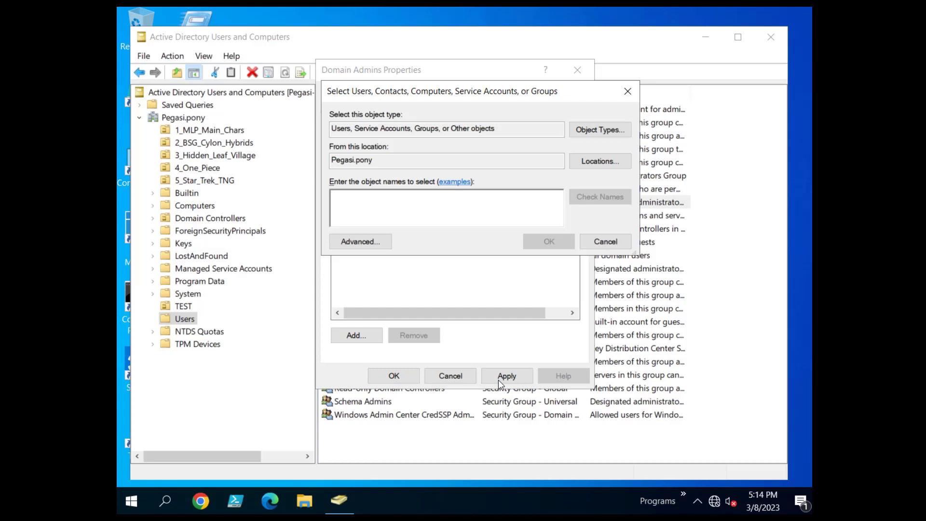
{"action": "type", "text": "rarity"}
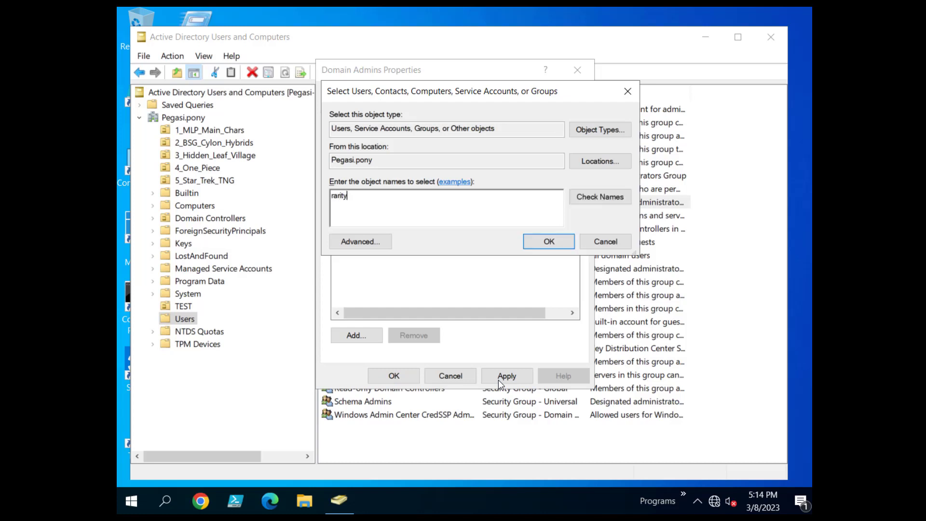
{"action": "left_click", "coordinate": [549, 241]}
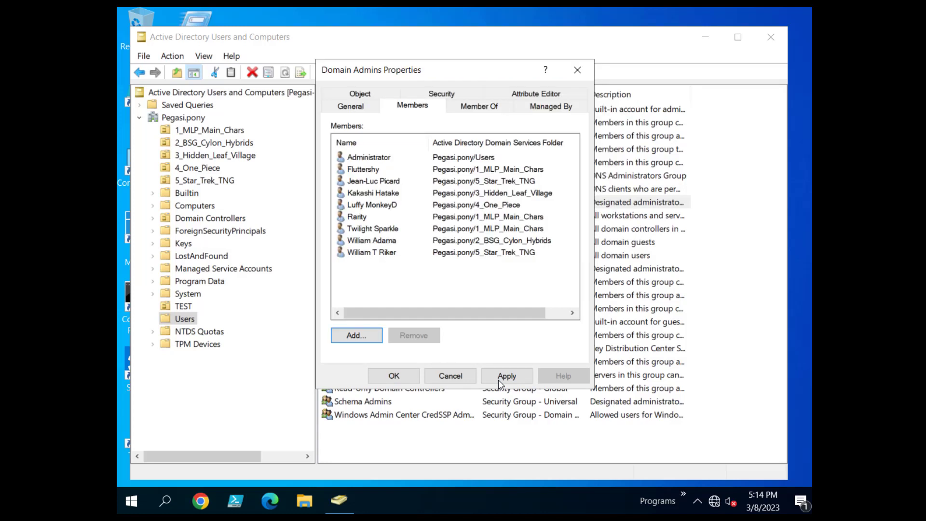
{"action": "left_click", "coordinate": [498, 381]}
{"action": "left_click", "coordinate": [394, 375]}
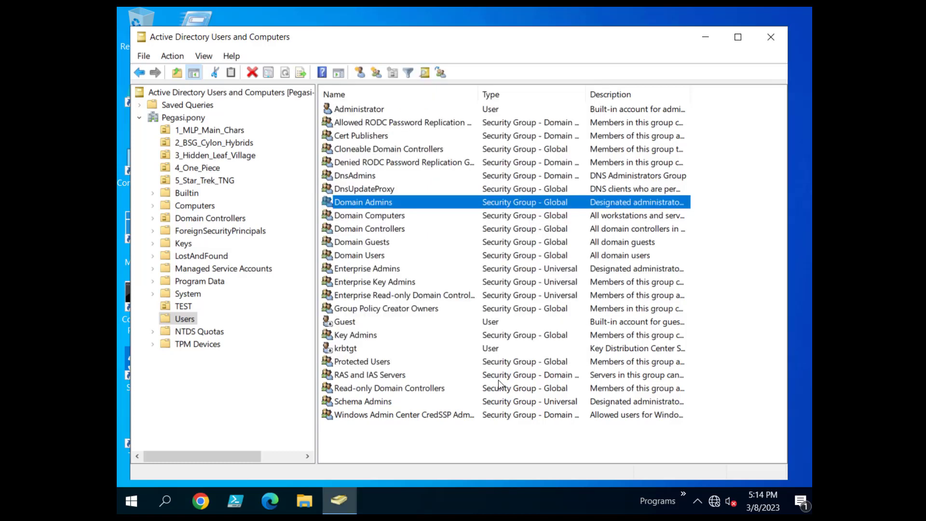
Reopen Domain Admins to verify its members, then close it.
{"action": "key", "text": "Return"}
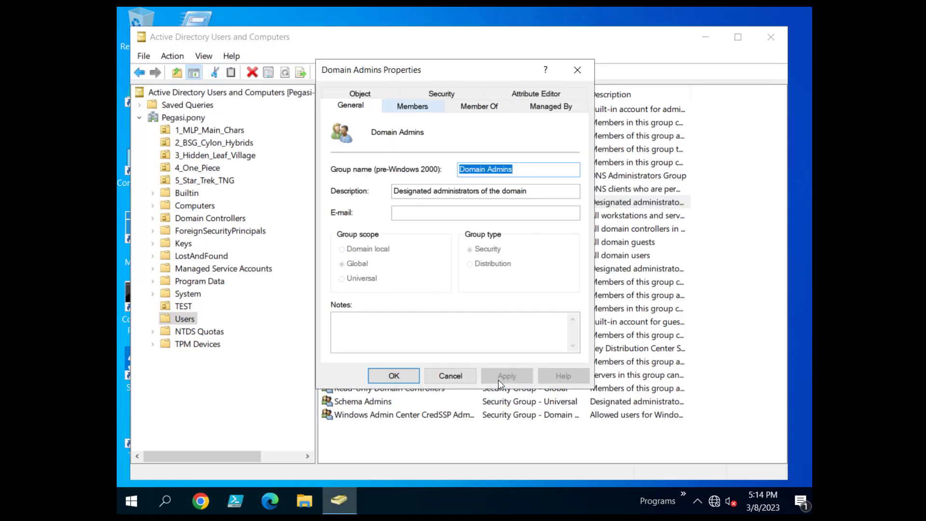
{"action": "key", "text": "ctrl+Tab"}
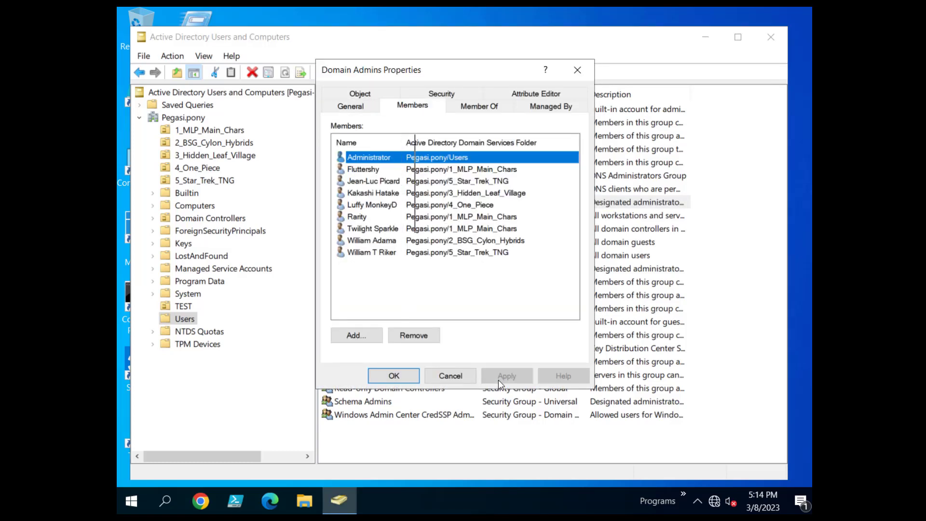
{"action": "key", "text": "Tab"}
{"action": "key", "text": "Tab"}
{"action": "key", "text": "Tab"}
{"action": "key", "text": "Tab"}
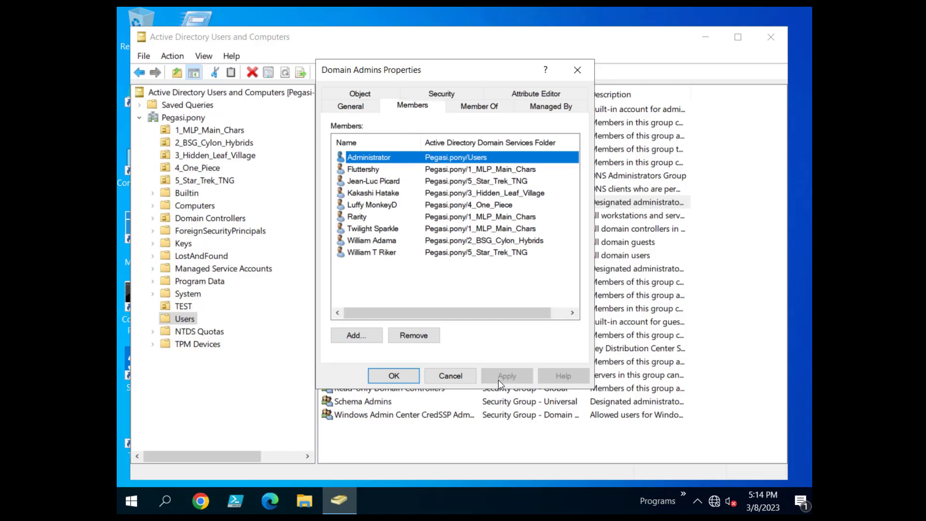
{"action": "key", "text": "Return"}
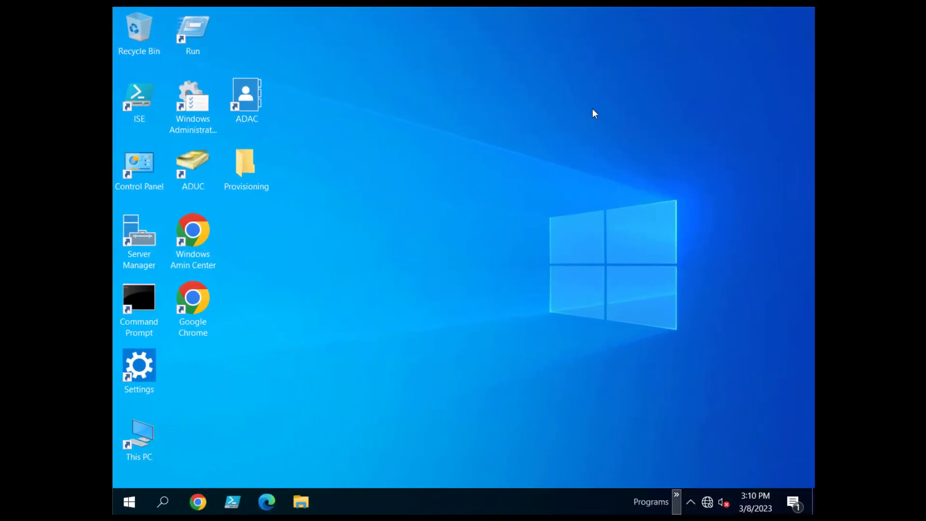
{"action": "mouse_move", "coordinate": [742, 389]}
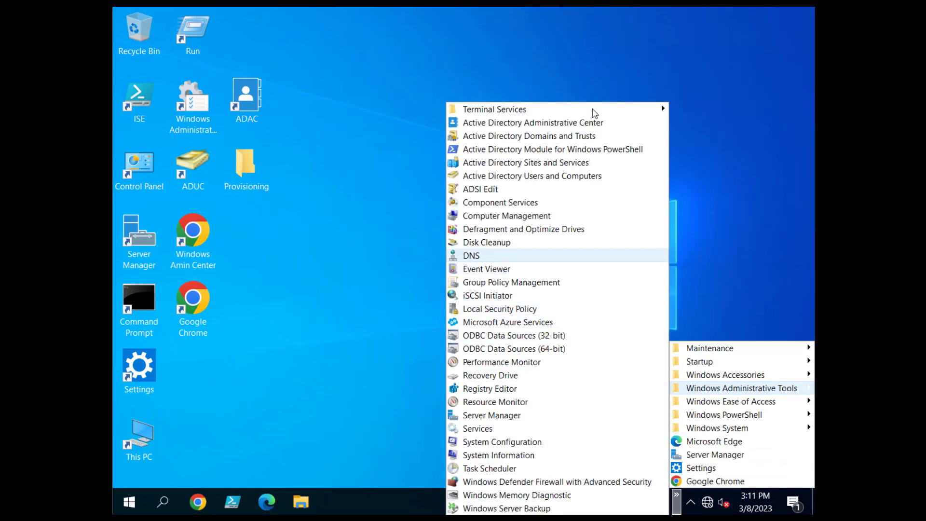
{"action": "key", "text": "Return"}
{"action": "key", "text": "Down"}
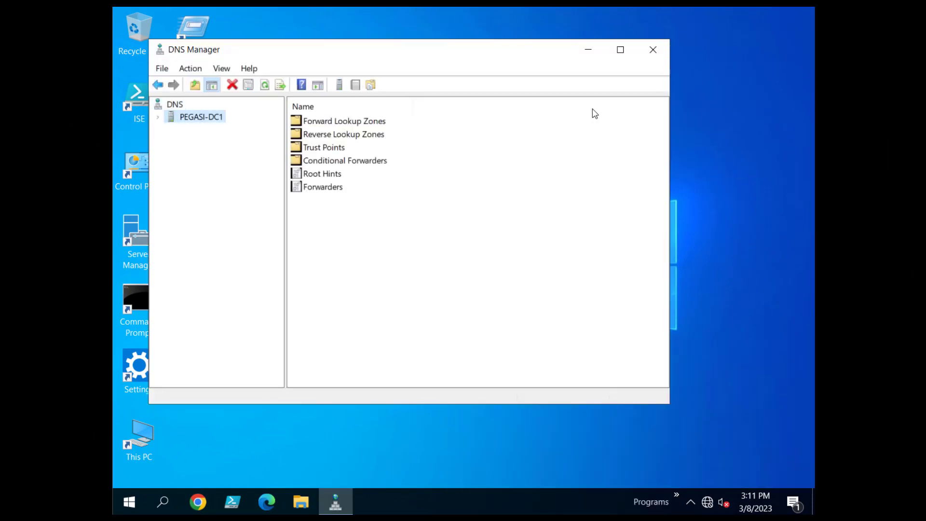
{"action": "key", "text": "Right"}
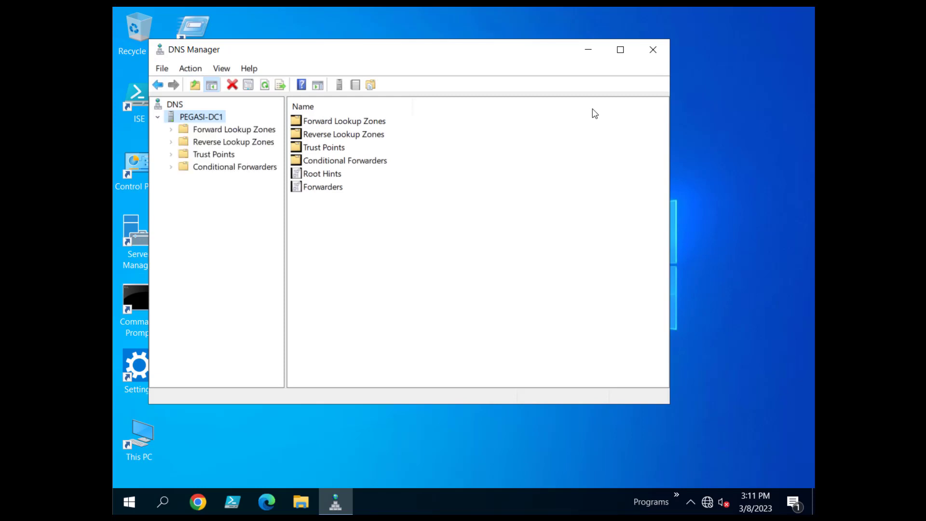
{"action": "key", "text": "Down"}
{"action": "key", "text": "Right"}
{"action": "key", "text": "Down"}
{"action": "key", "text": "Down"}
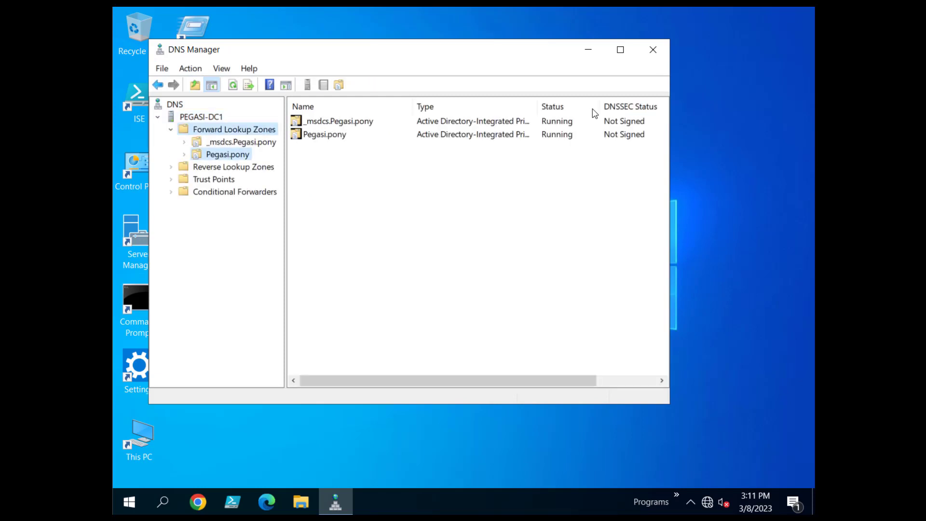
{"action": "key", "text": "Right"}
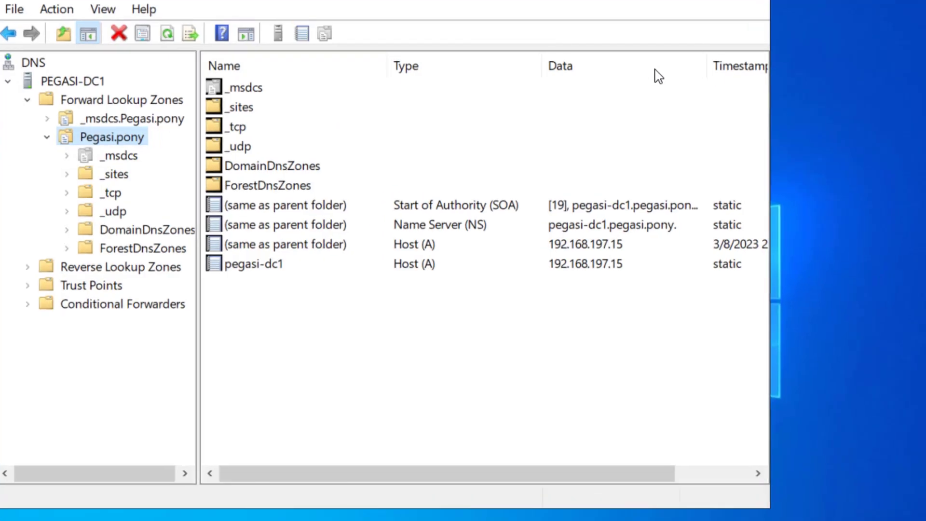
{"action": "left_click_drag", "start_coordinate": [770, 508], "coordinate": [910, 520]}
{"action": "left_click", "coordinate": [254, 263]}
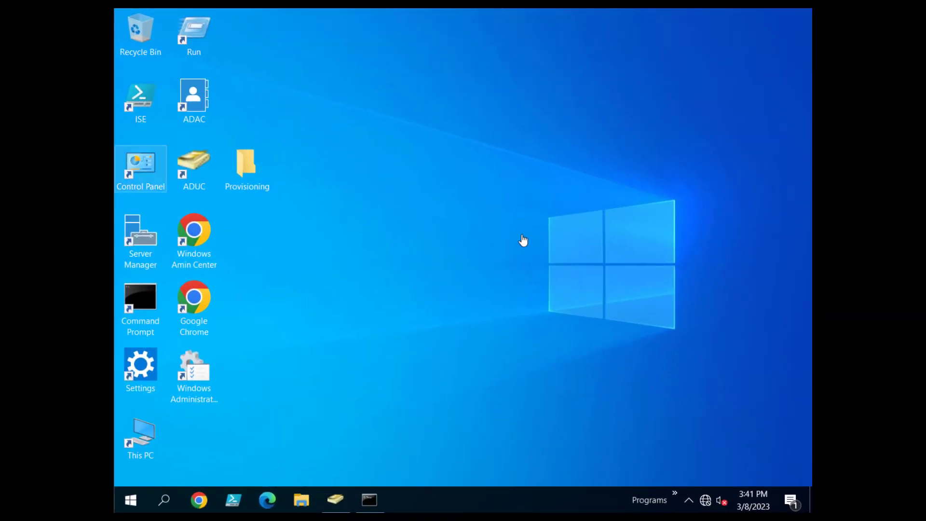
Launch DNS Manager from the Start menu.
{"action": "left_click", "coordinate": [674, 500]}
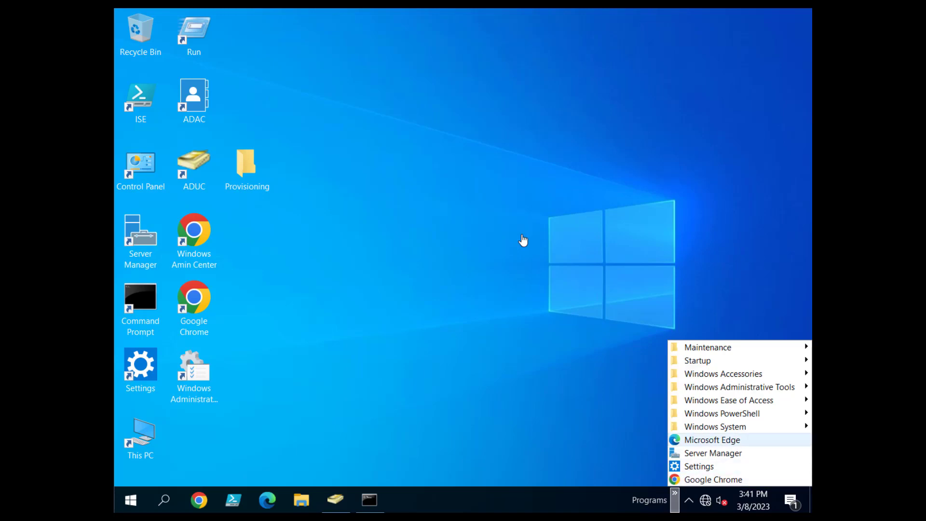
{"action": "mouse_move", "coordinate": [739, 387]}
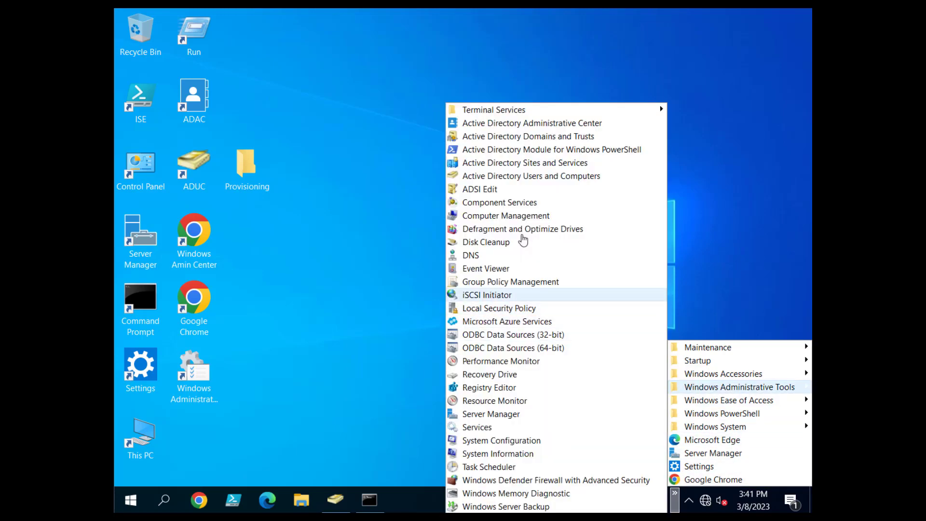
{"action": "left_click", "coordinate": [471, 255]}
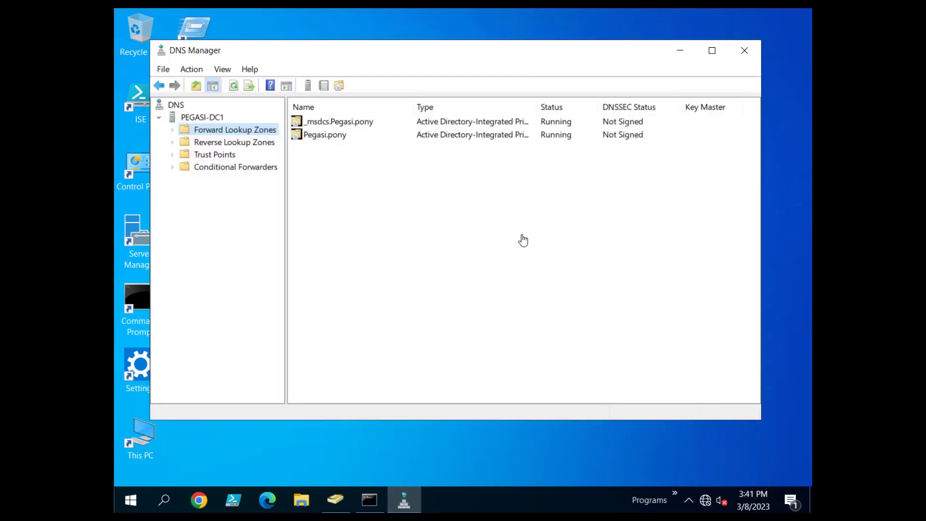
Confirm PEGASI-DC1's forwarder is 192.168.197.2 without changing it.
{"action": "right_click", "coordinate": [193, 118]}
{"action": "key", "text": "Down"}
{"action": "key", "text": "Down"}
{"action": "key", "text": "Down"}
{"action": "key", "text": "Down"}
{"action": "key", "text": "Down"}
{"action": "key", "text": "Down"}
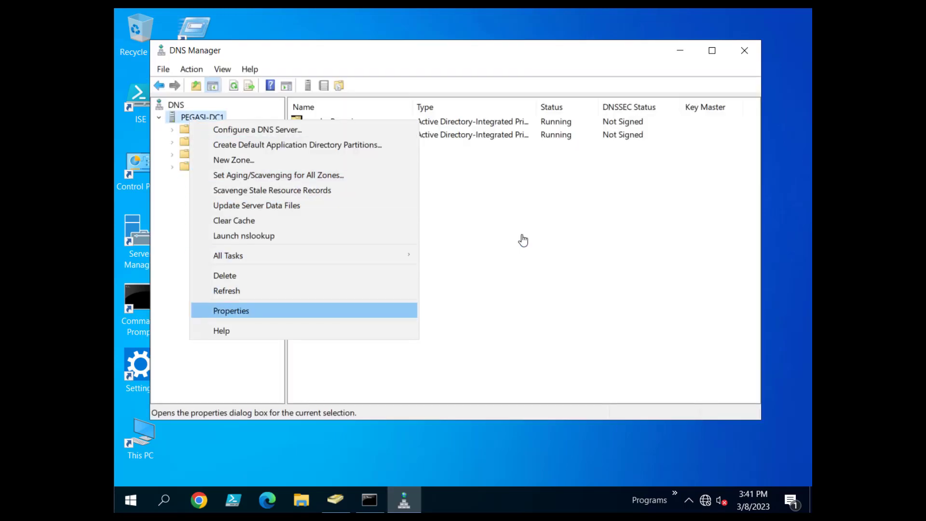
{"action": "key", "text": "Return"}
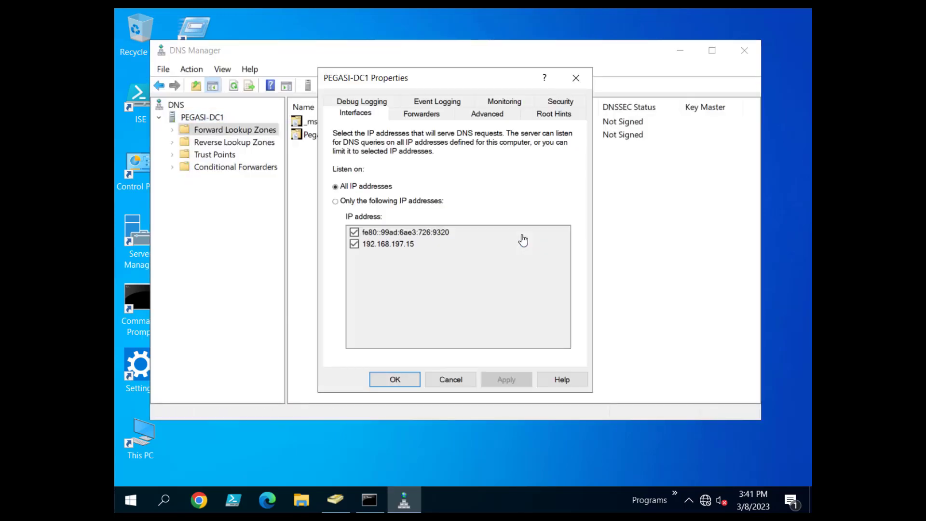
{"action": "key", "text": "ctrl+Tab"}
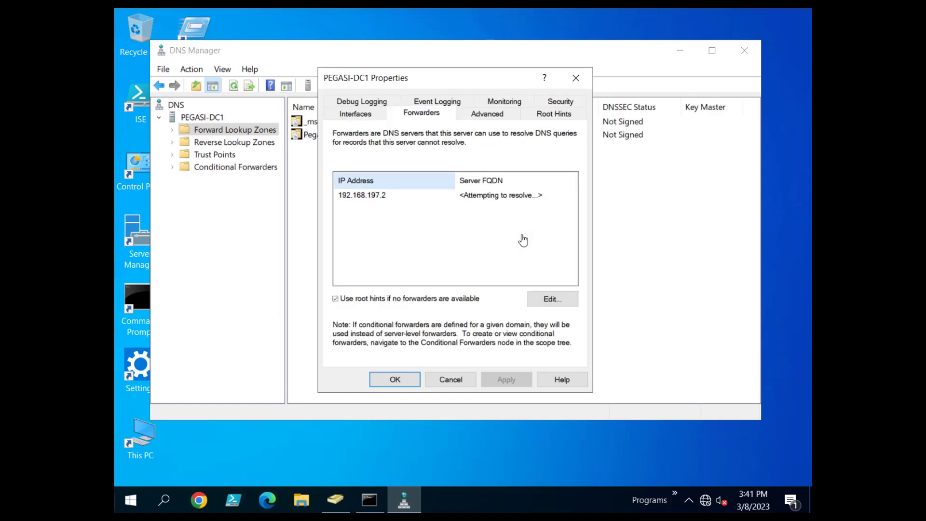
{"action": "left_click", "coordinate": [363, 195]}
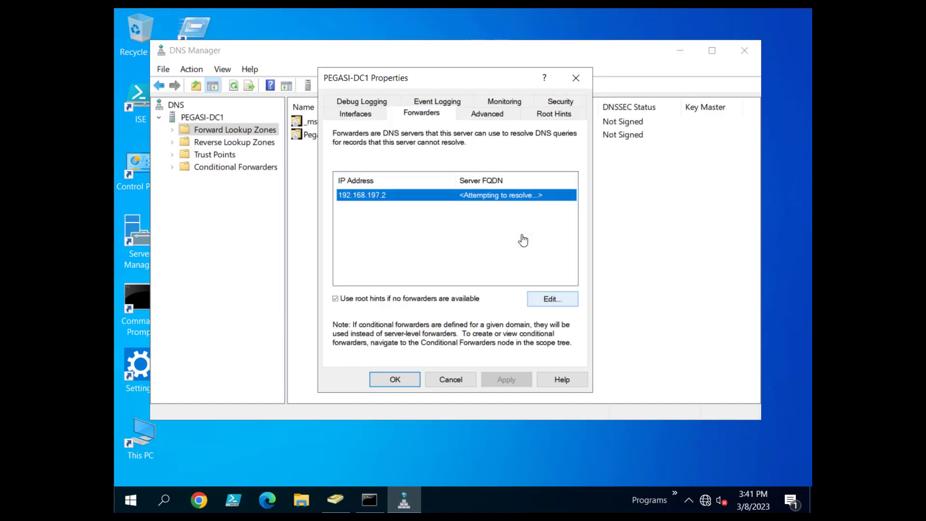
{"action": "left_click", "coordinate": [553, 298]}
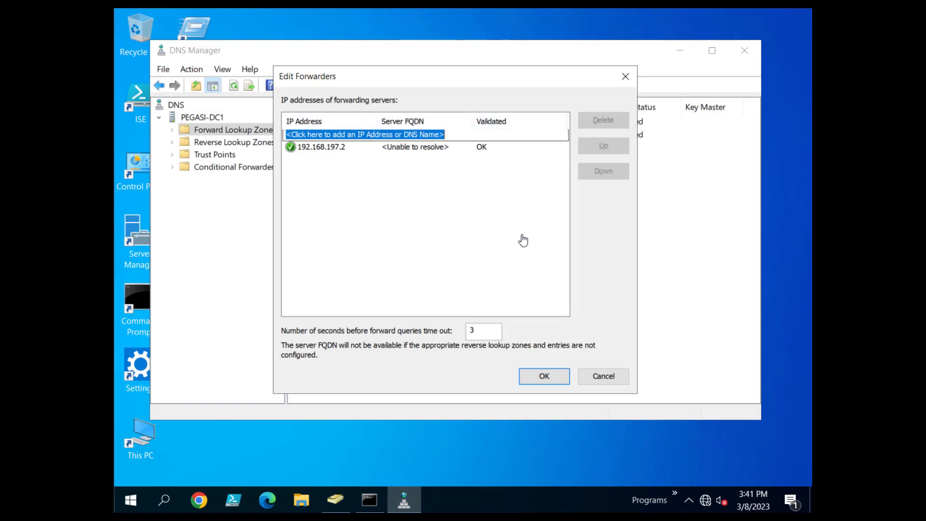
{"action": "left_click", "coordinate": [523, 240]}
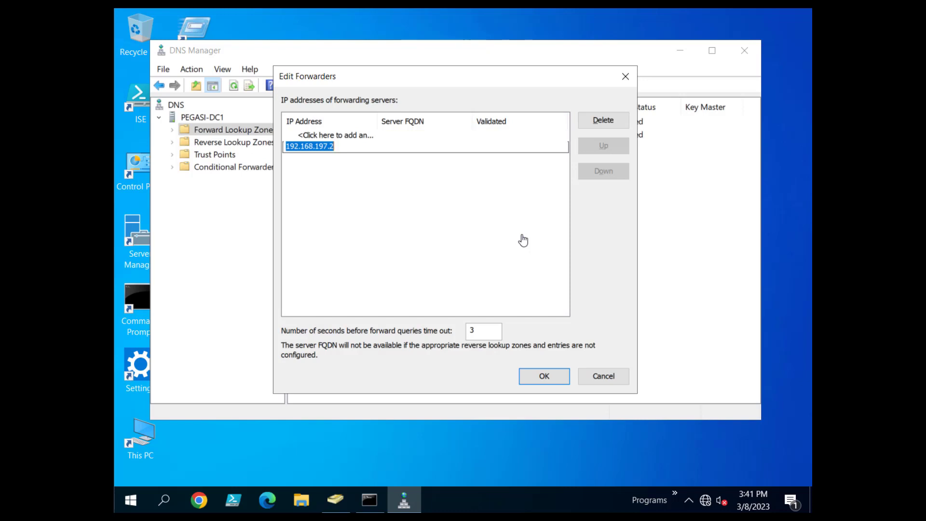
{"action": "key", "text": "Return"}
{"action": "key", "text": "Return"}
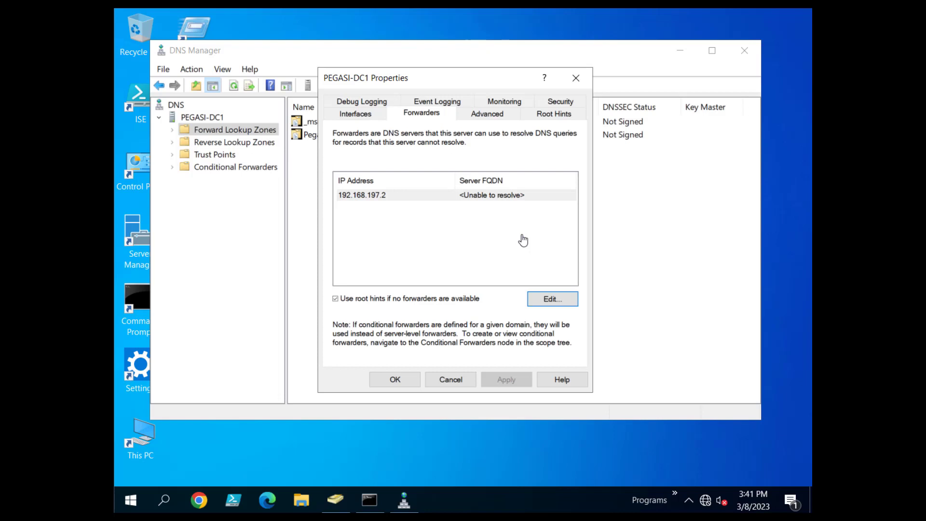
{"action": "key", "text": "Return"}
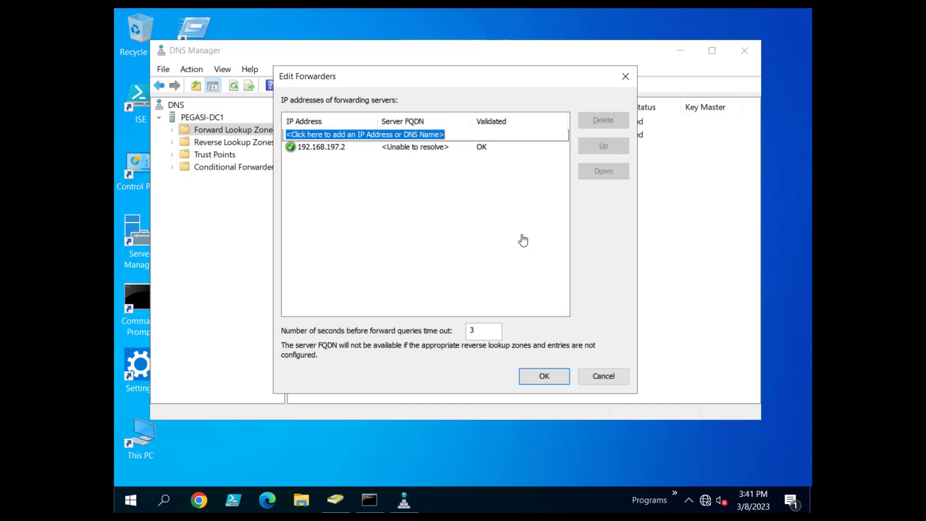
{"action": "key", "text": "Return"}
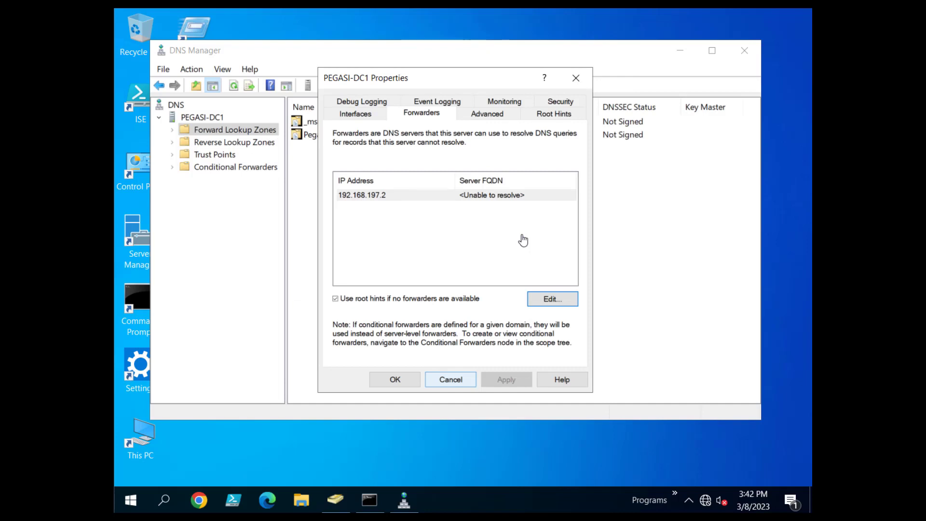
{"action": "left_click", "coordinate": [450, 379]}
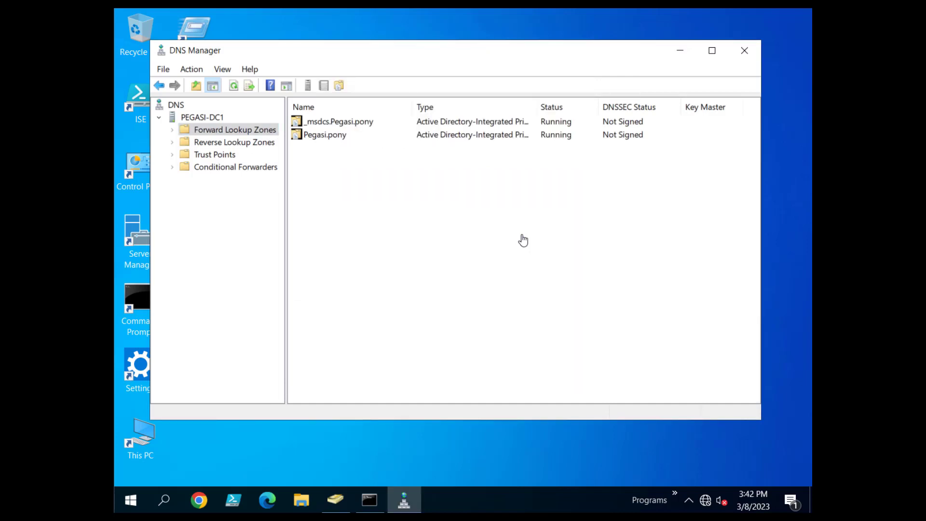
View the Pegasi.pony forward zone records, then close DNS Manager.
{"action": "key", "text": "Right"}
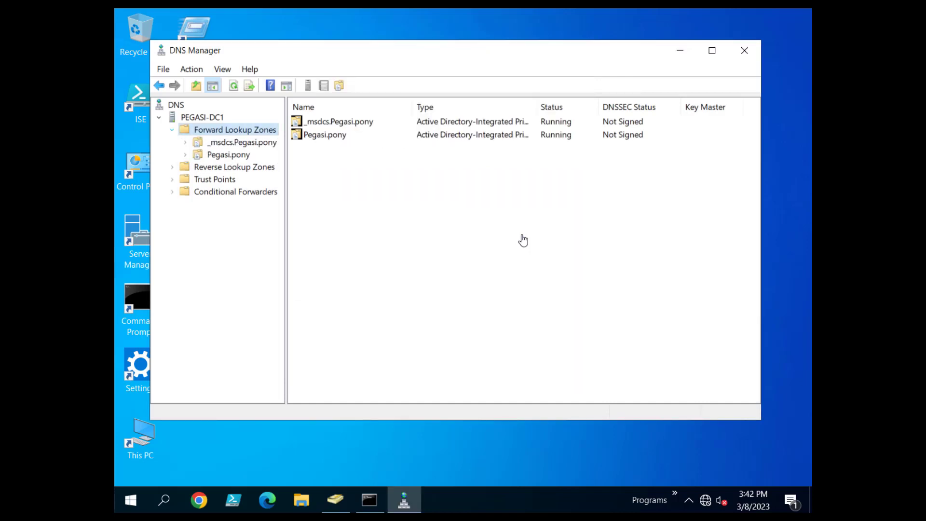
{"action": "key", "text": "Down"}
{"action": "key", "text": "Down"}
{"action": "key", "text": "Right"}
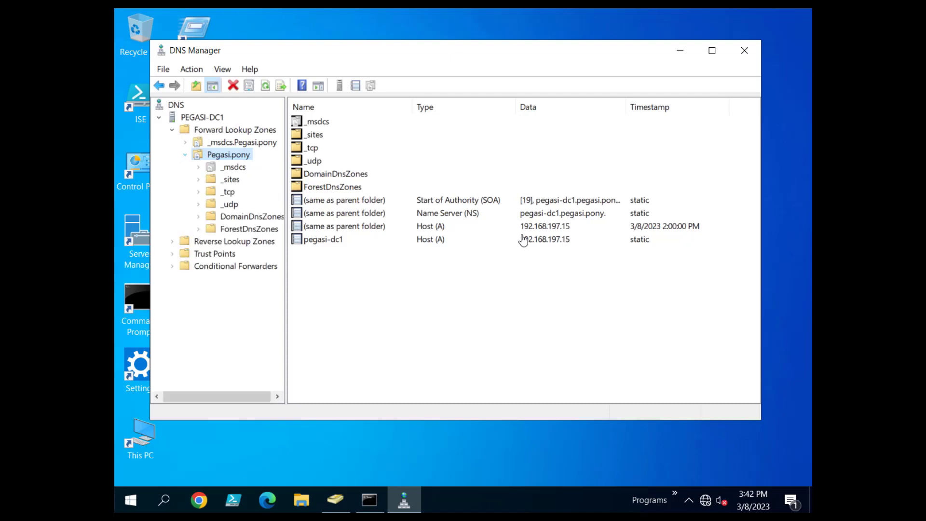
{"action": "key", "text": "Tab"}
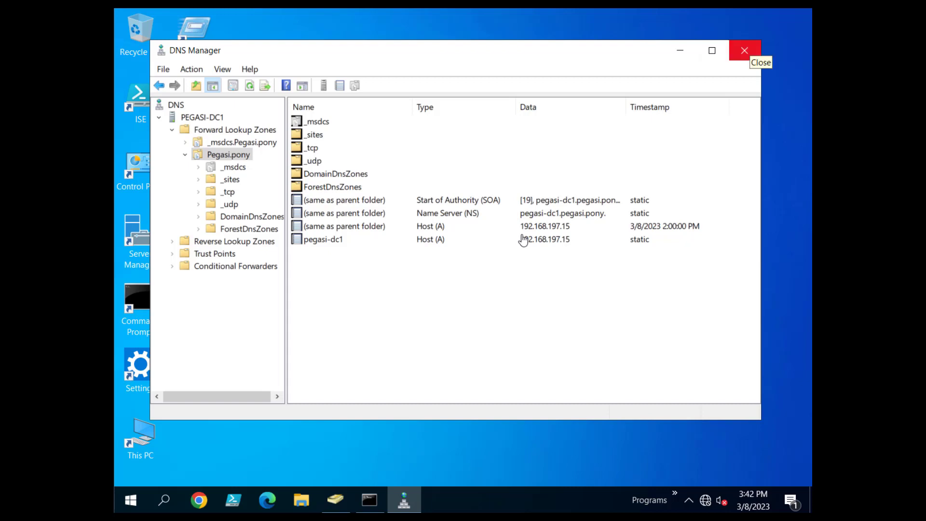
{"action": "key", "text": "alt+F4"}
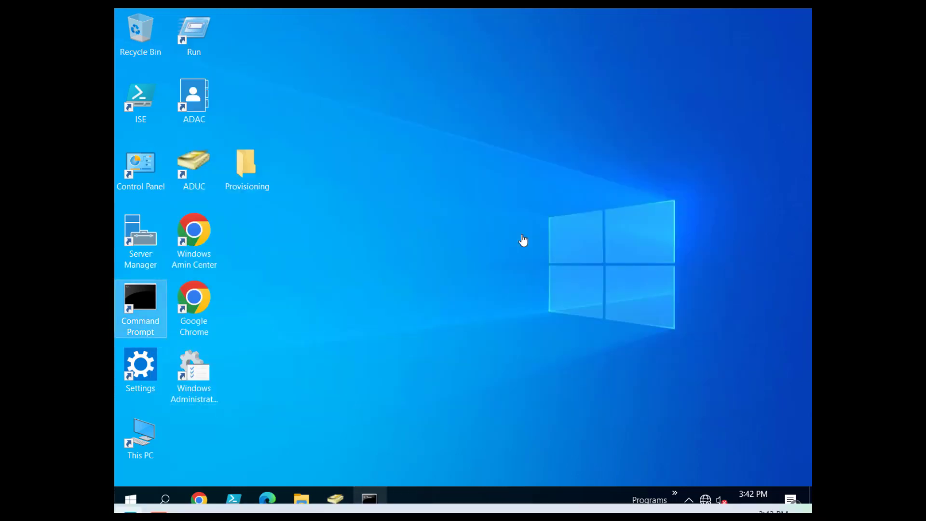
Highlight the DNS Servers ::1 and 127.0.0.1 lines in the ipconfig output.
{"action": "left_click", "coordinate": [370, 500]}
{"action": "left_click", "coordinate": [431, 367]}
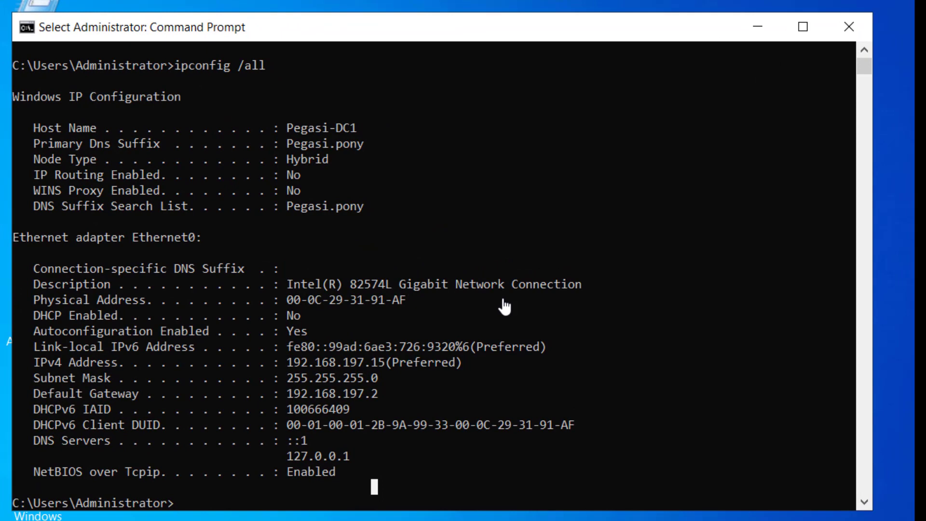
{"action": "left_click_drag", "start_coordinate": [193, 334], "coordinate": [407, 335]}
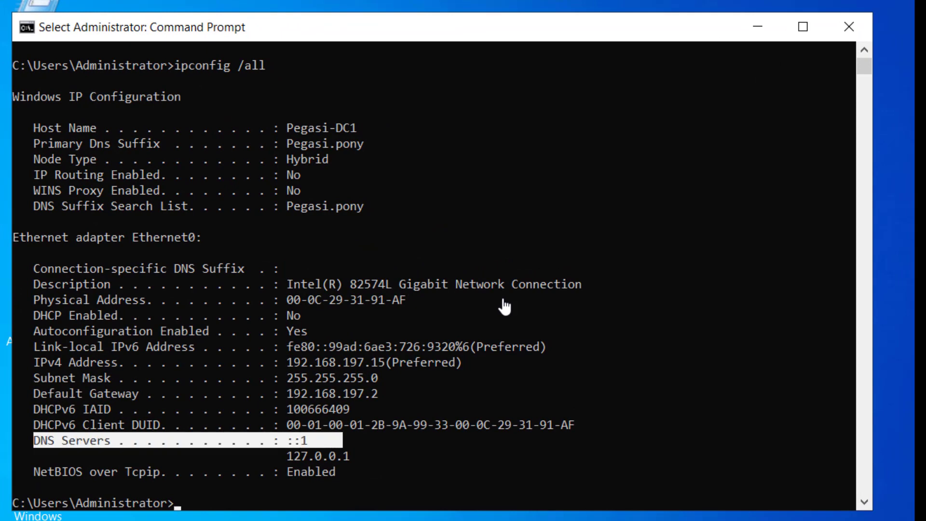
{"action": "left_click_drag", "start_coordinate": [339, 440], "coordinate": [346, 456]}
{"action": "left_click", "coordinate": [430, 409]}
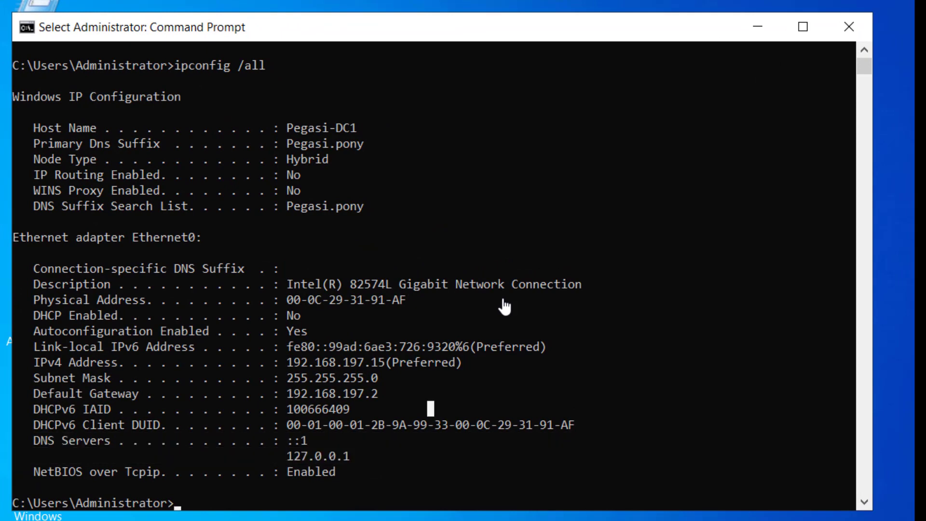
Open Ethernet0's IPv4 properties via Network and Sharing Center to review its DNS server.
{"action": "key", "text": "super+s"}
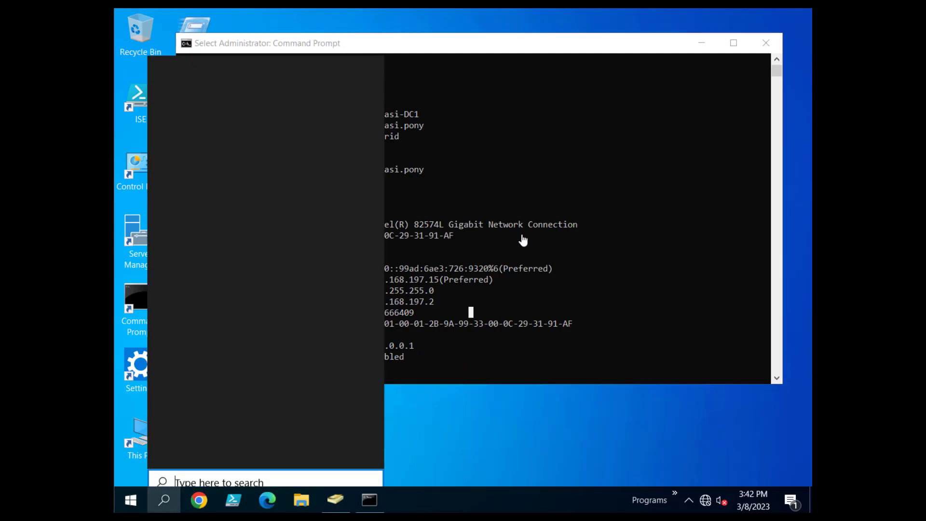
{"action": "type", "text": "net"}
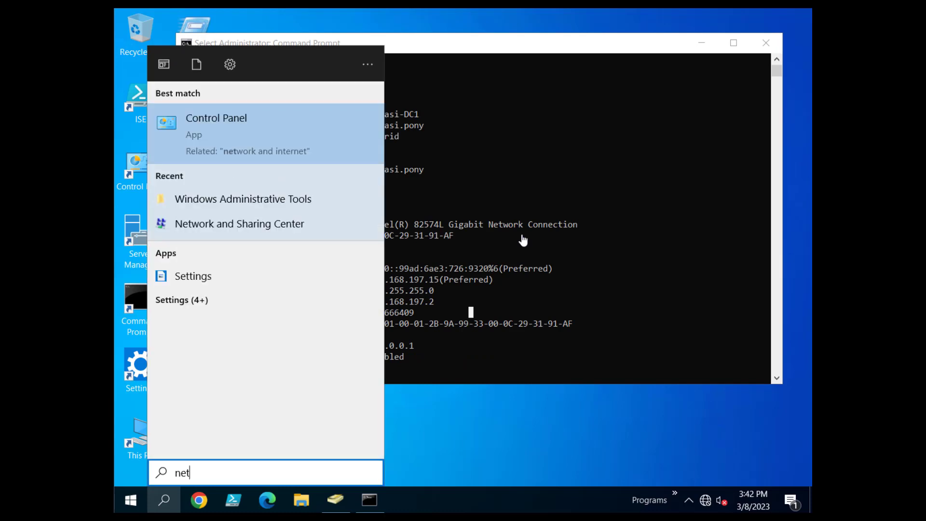
{"action": "type", "text": "wor"}
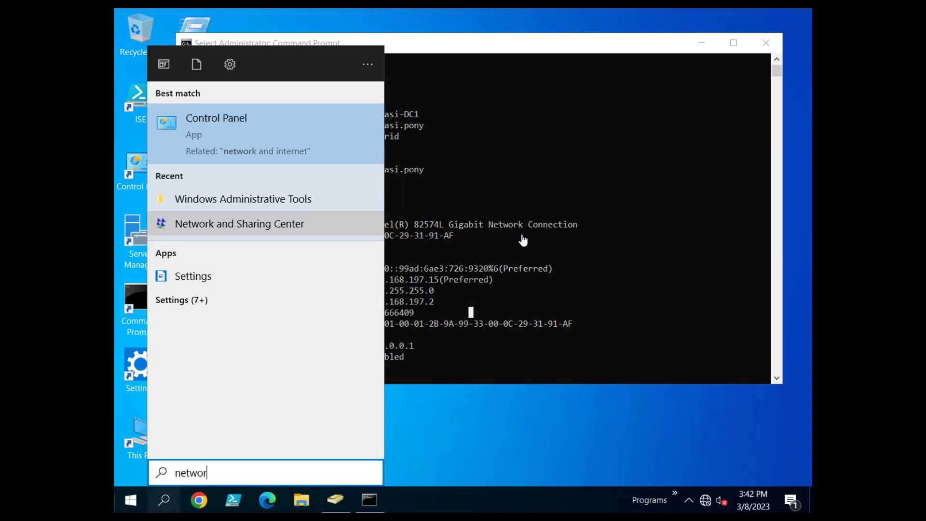
{"action": "key", "text": "Return"}
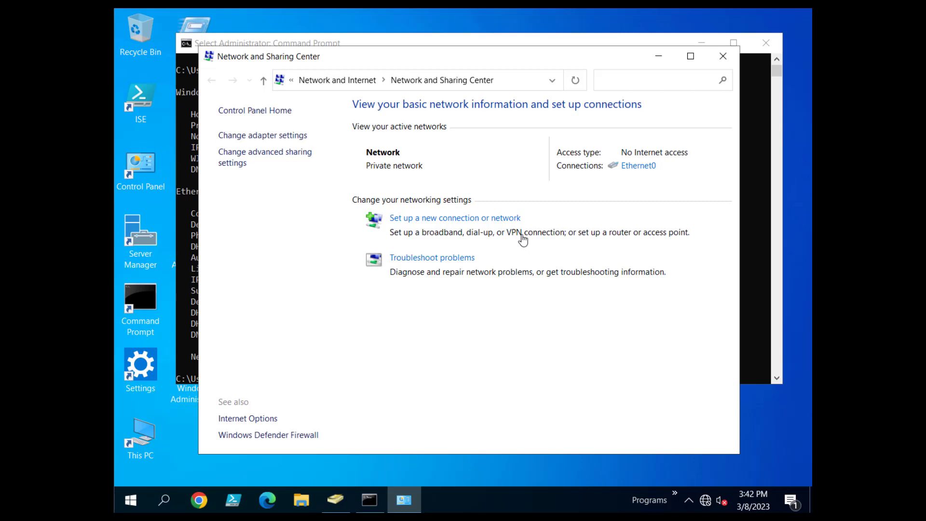
{"action": "left_click", "coordinate": [262, 135]}
{"action": "left_click", "coordinate": [312, 157]}
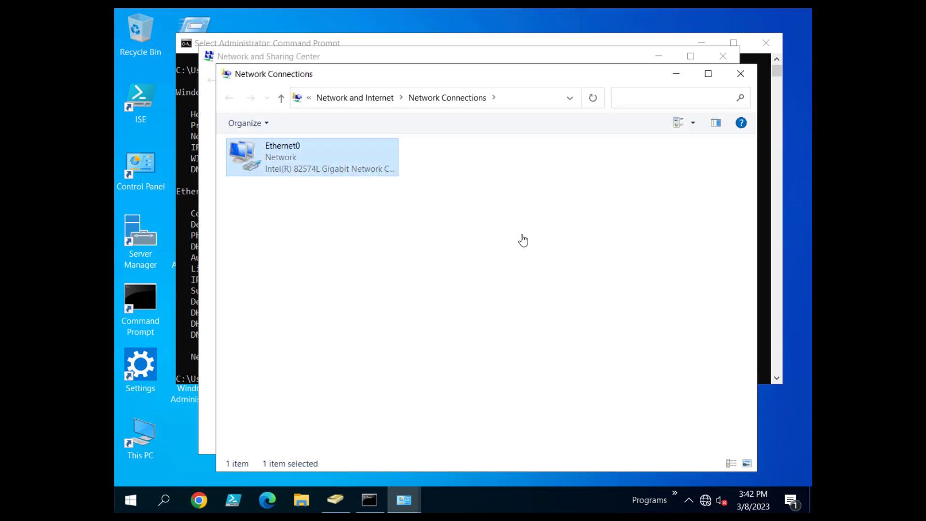
{"action": "double_click", "coordinate": [312, 157]}
{"action": "left_click", "coordinate": [387, 366]}
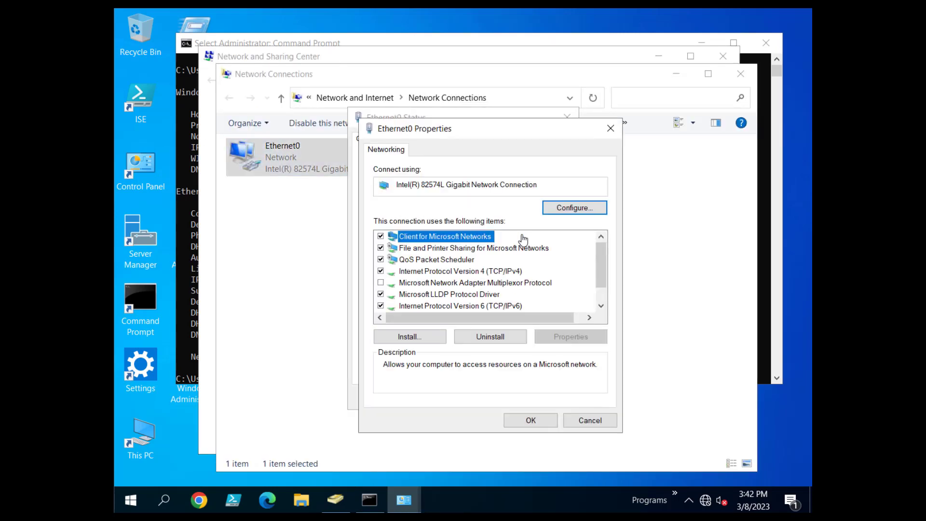
{"action": "double_click", "coordinate": [460, 270]}
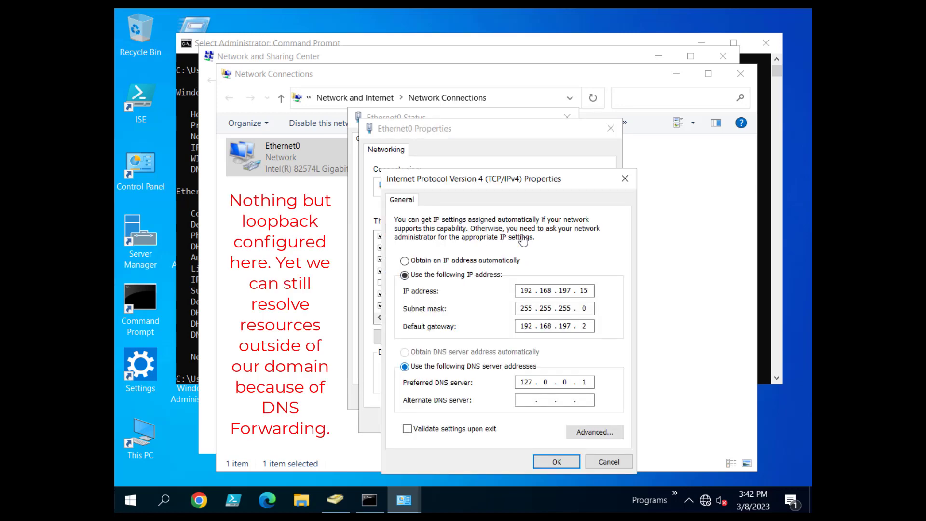
Close the IPv4, Ethernet0 and network windows without changes.
{"action": "left_click", "coordinate": [609, 461]}
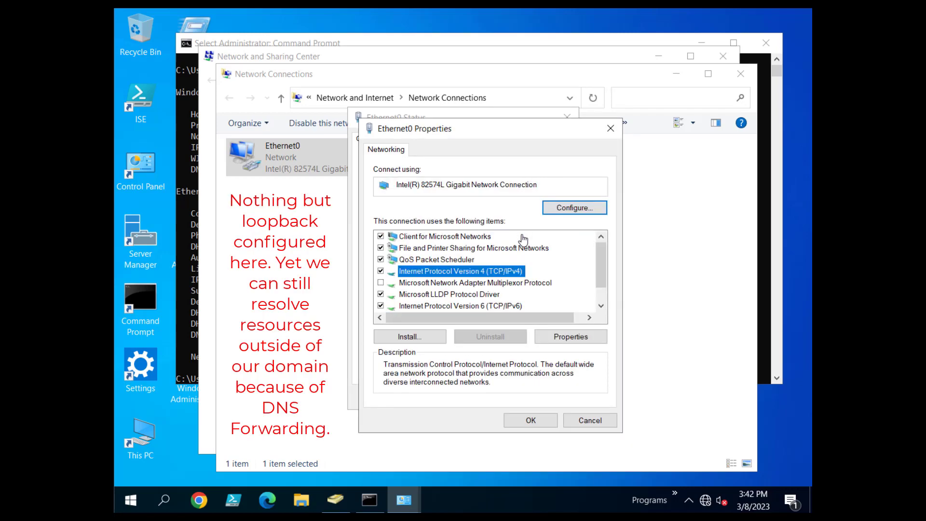
{"action": "left_click", "coordinate": [590, 420]}
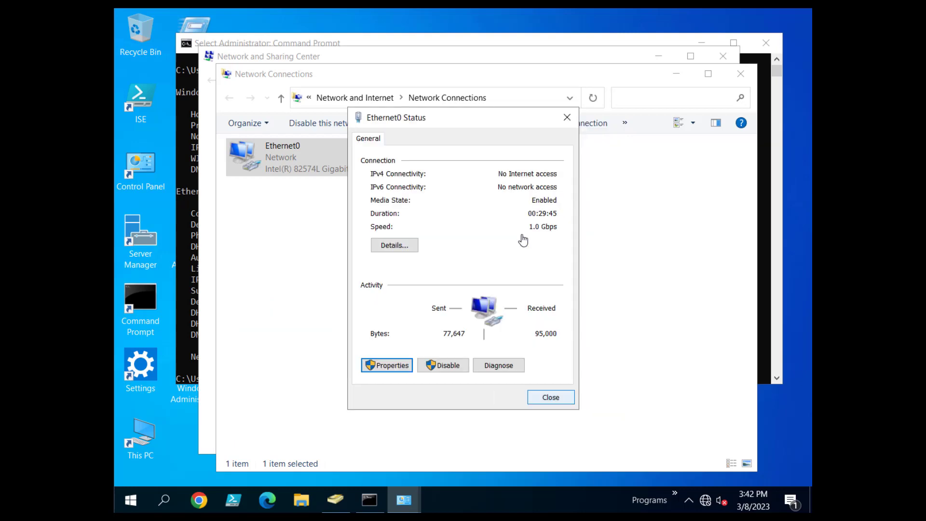
{"action": "left_click", "coordinate": [551, 397]}
{"action": "left_click", "coordinate": [740, 73]}
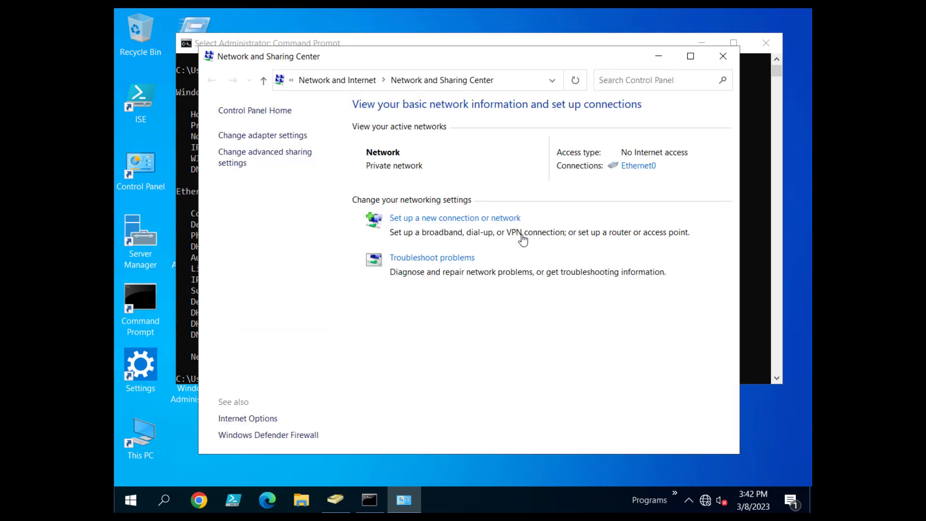
{"action": "left_click", "coordinate": [723, 56]}
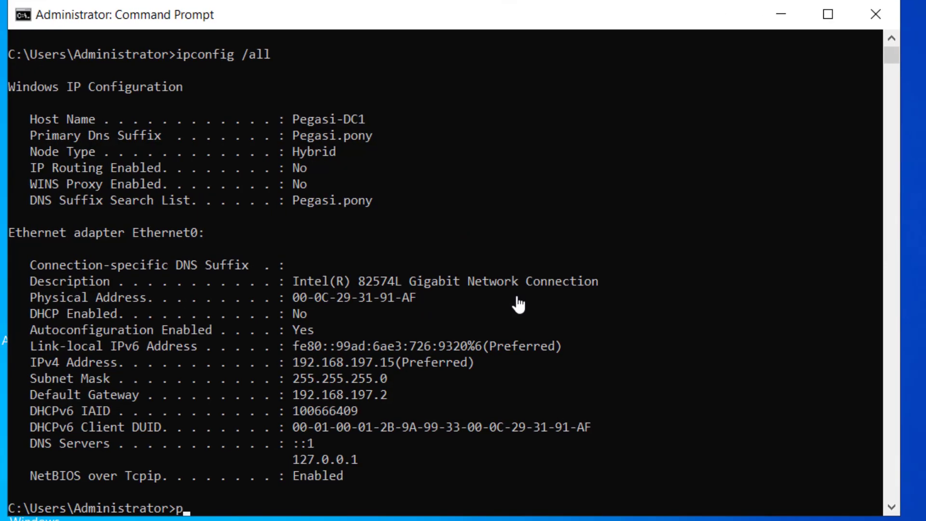
{"action": "type", "text": "ping www.googl"}
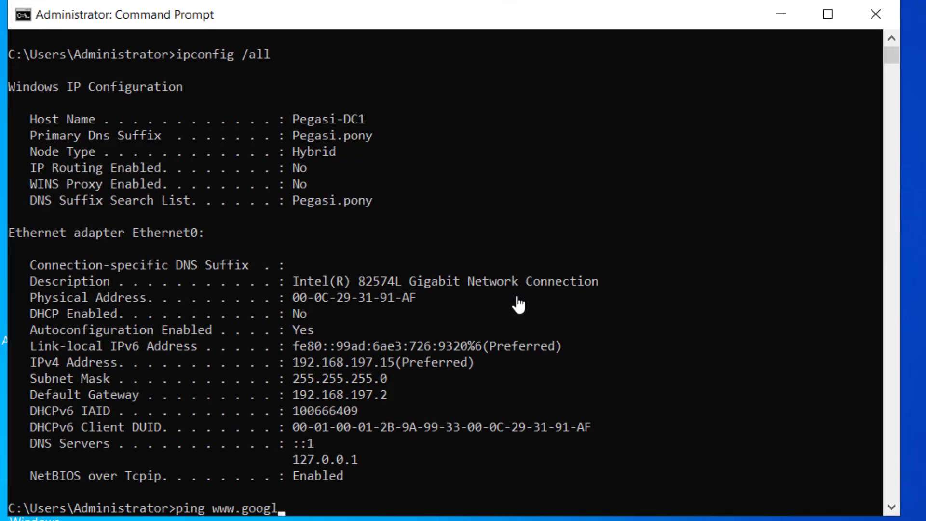
{"action": "type", "text": "e.com"}
{"action": "key", "text": "Return"}
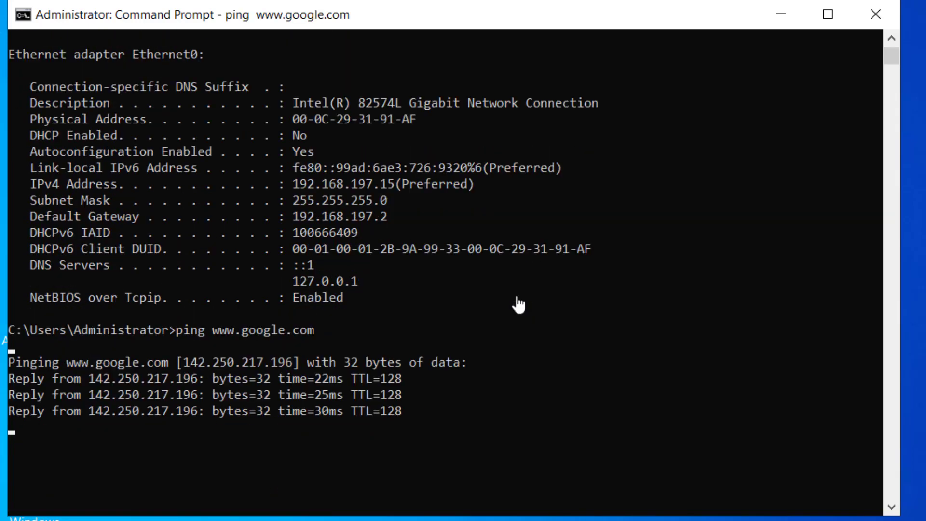
{"action": "left_click", "coordinate": [550, 475]}
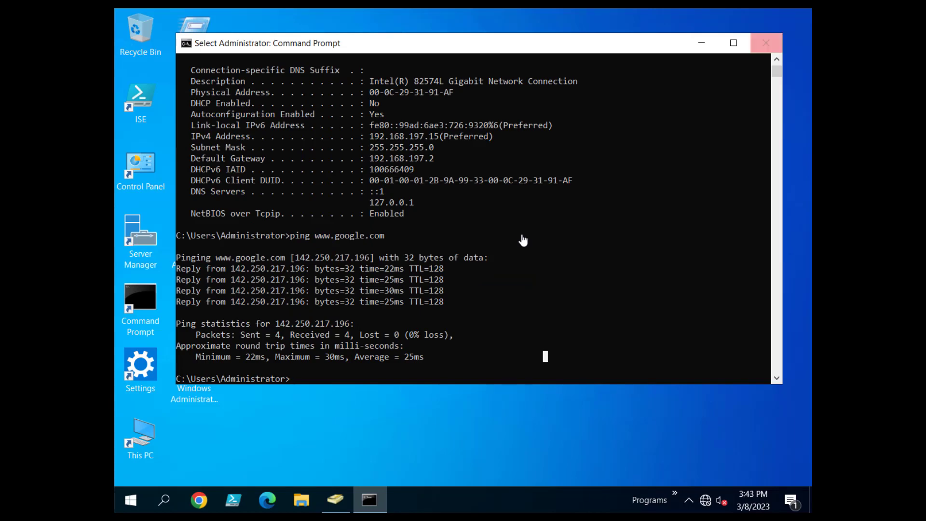
{"action": "left_click", "coordinate": [766, 42]}
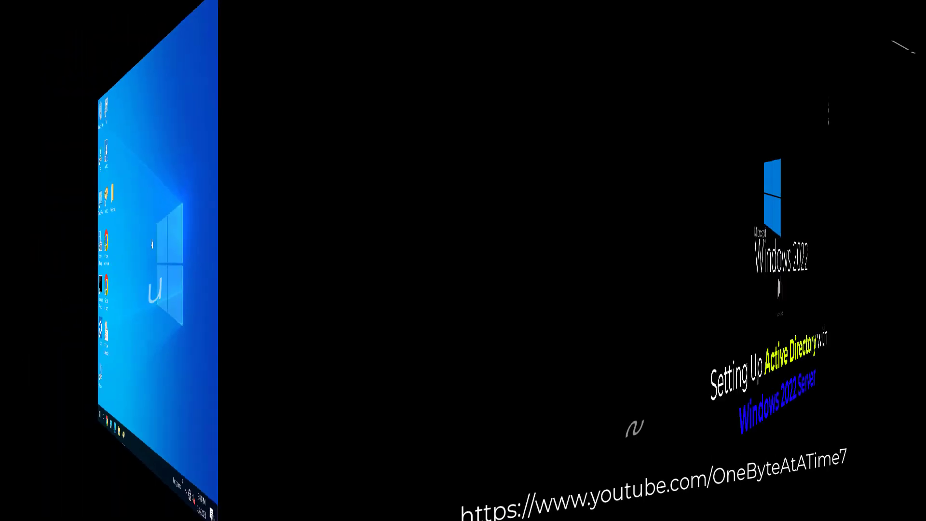